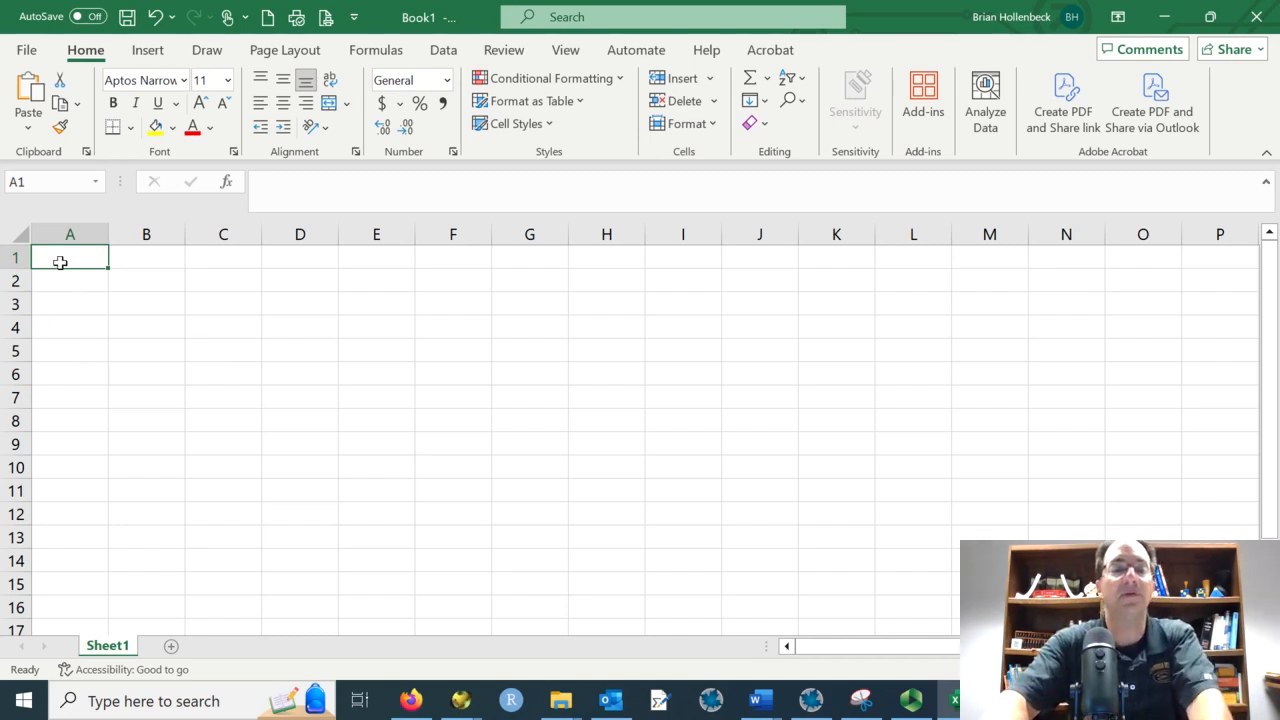
Step: Enter the labels Number of miles, Miles per gallon and Price of gas in A1:A3 and Total cost in A5, and fit column A to its text
type("Number of miles")
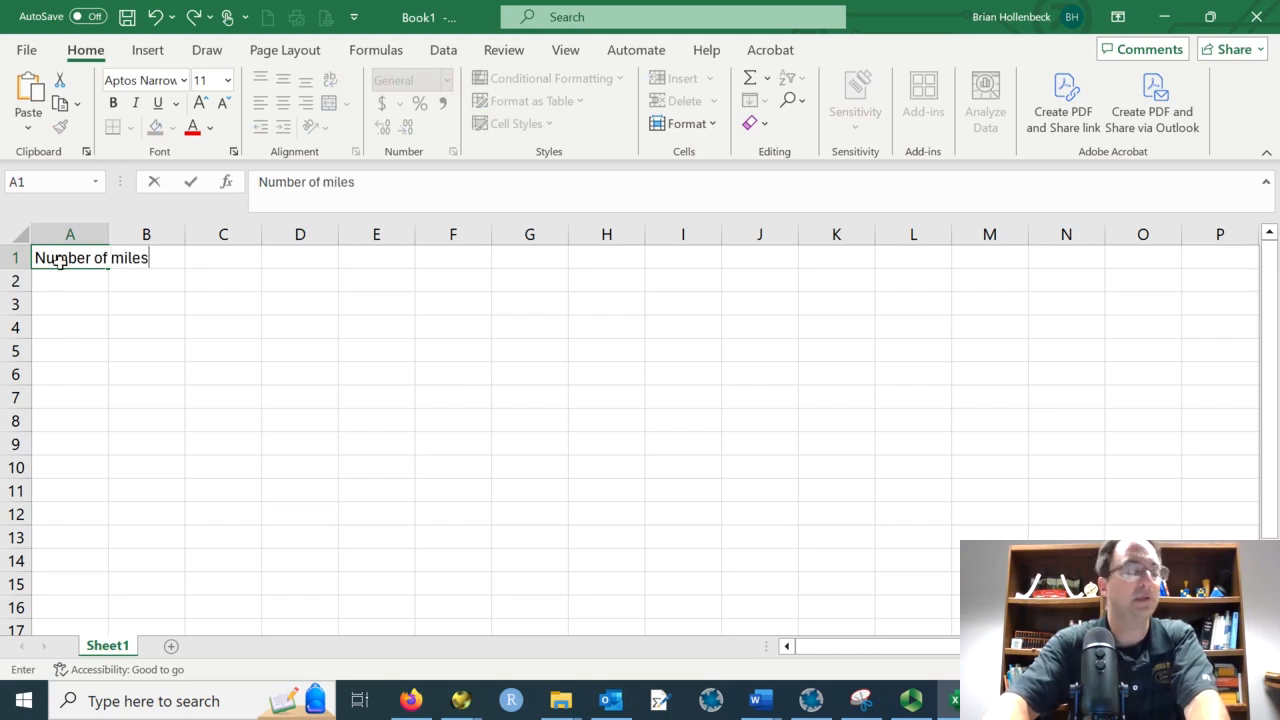
key("Return")
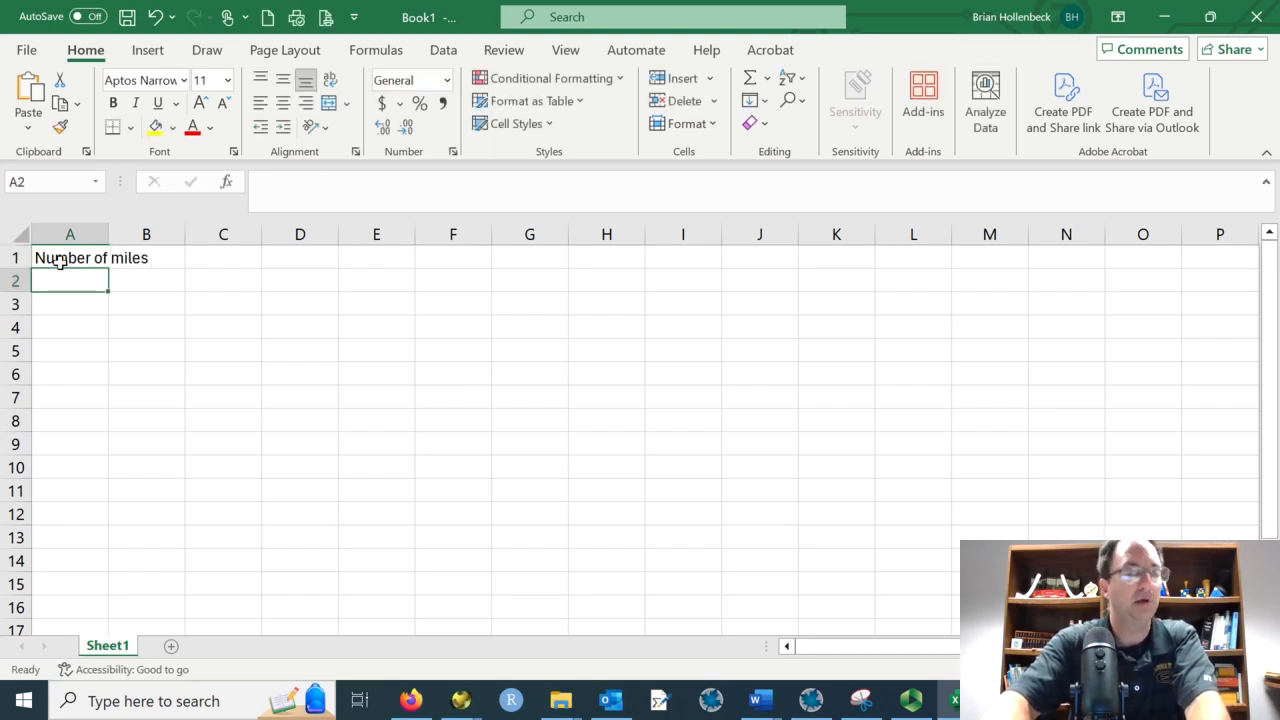
type("Miles per ga")
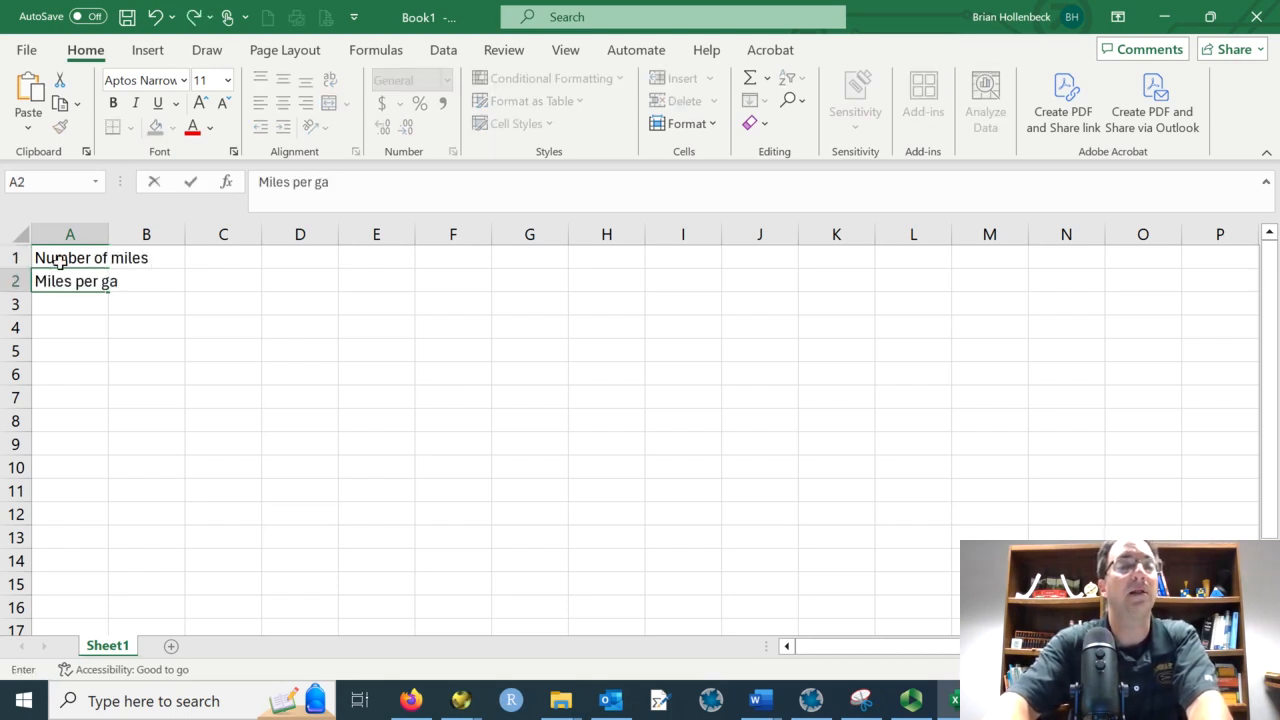
type("llon")
key("Return")
type("Pr")
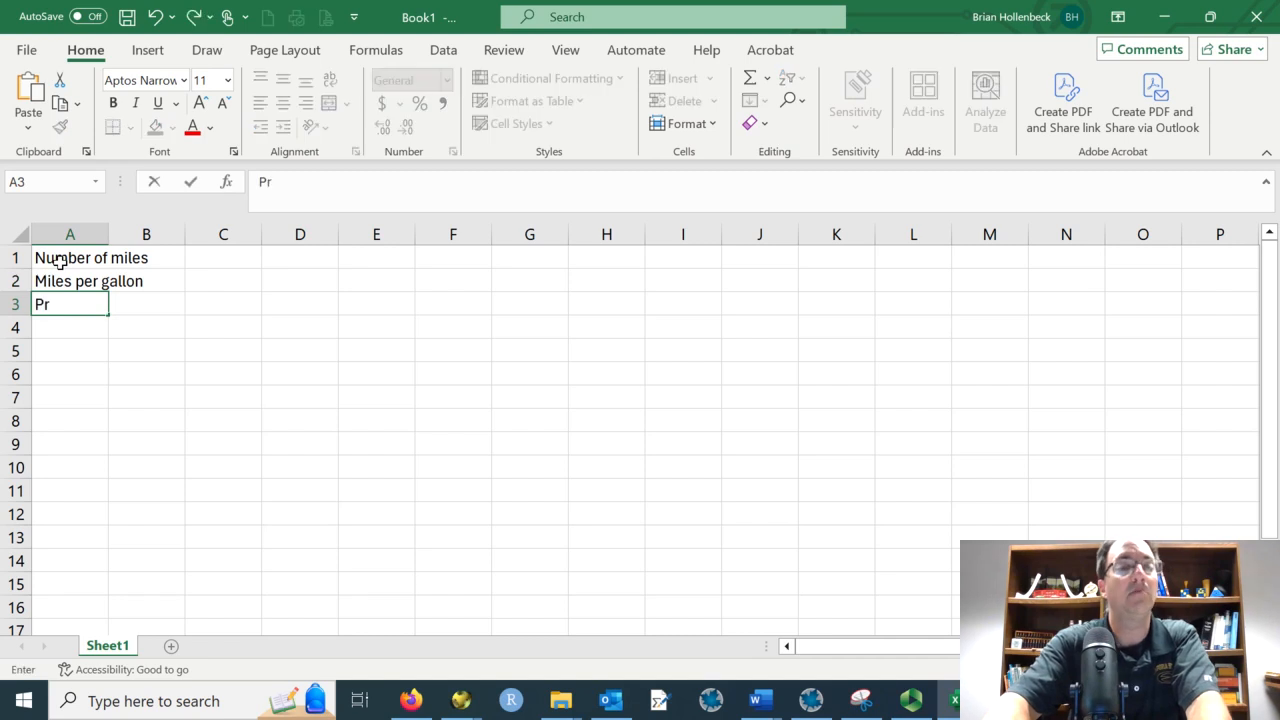
type("ice of gas")
key("Return")
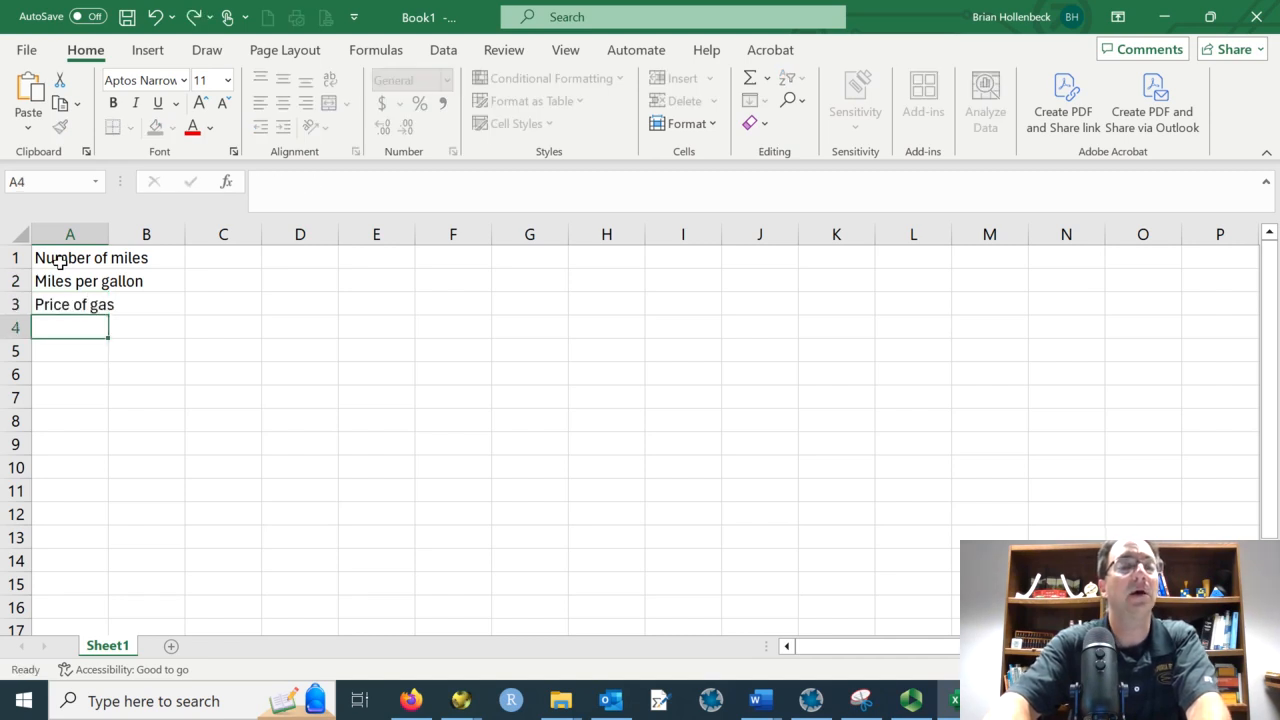
key("Return")
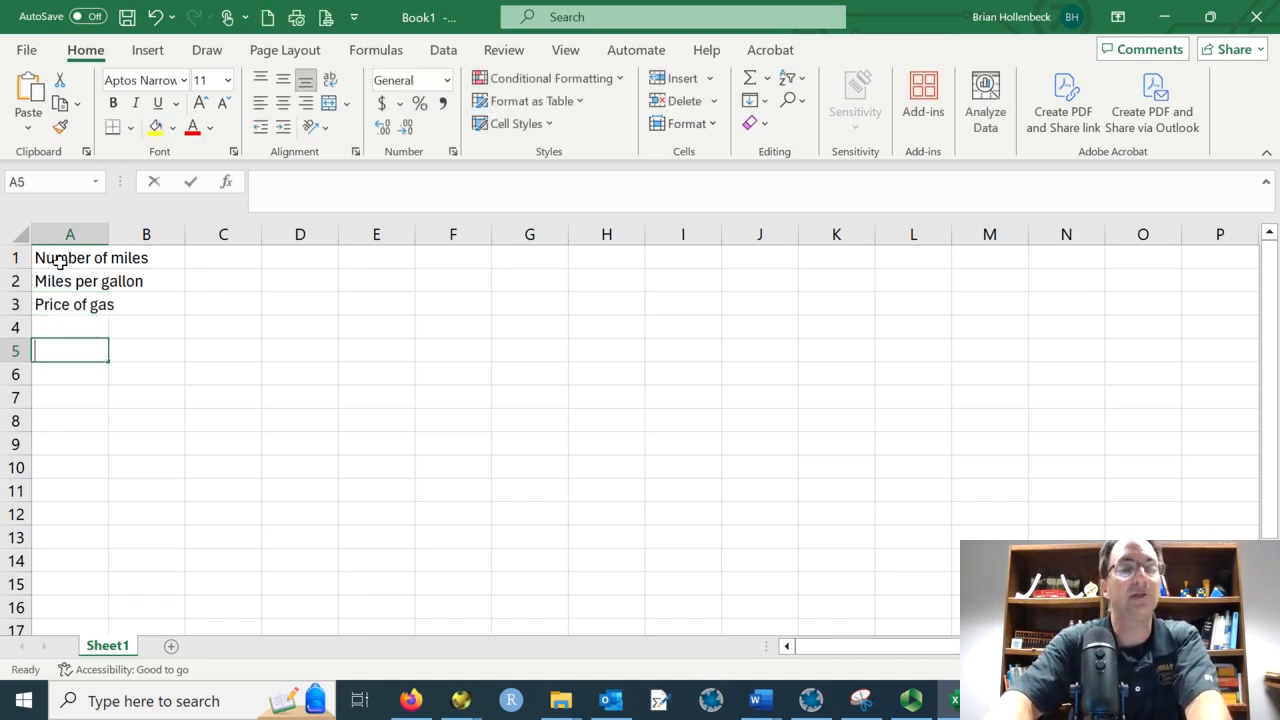
type("Total cost")
key("Return")
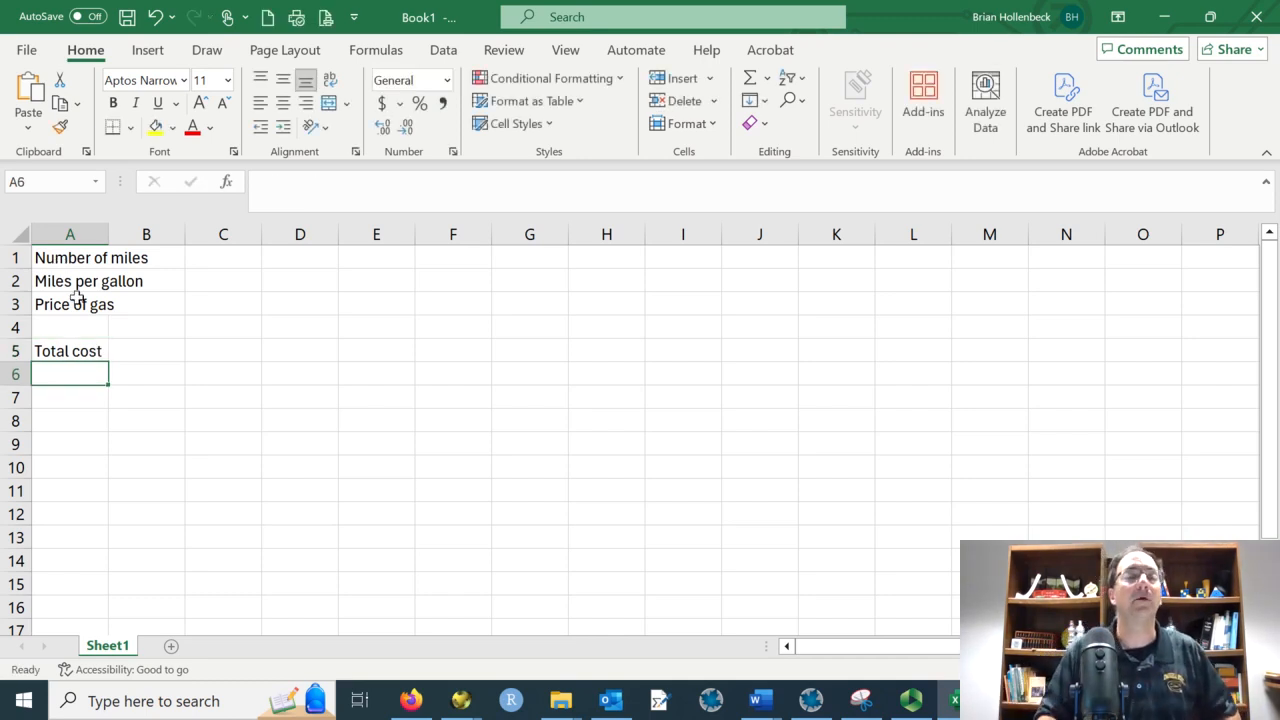
left_click(58, 257)
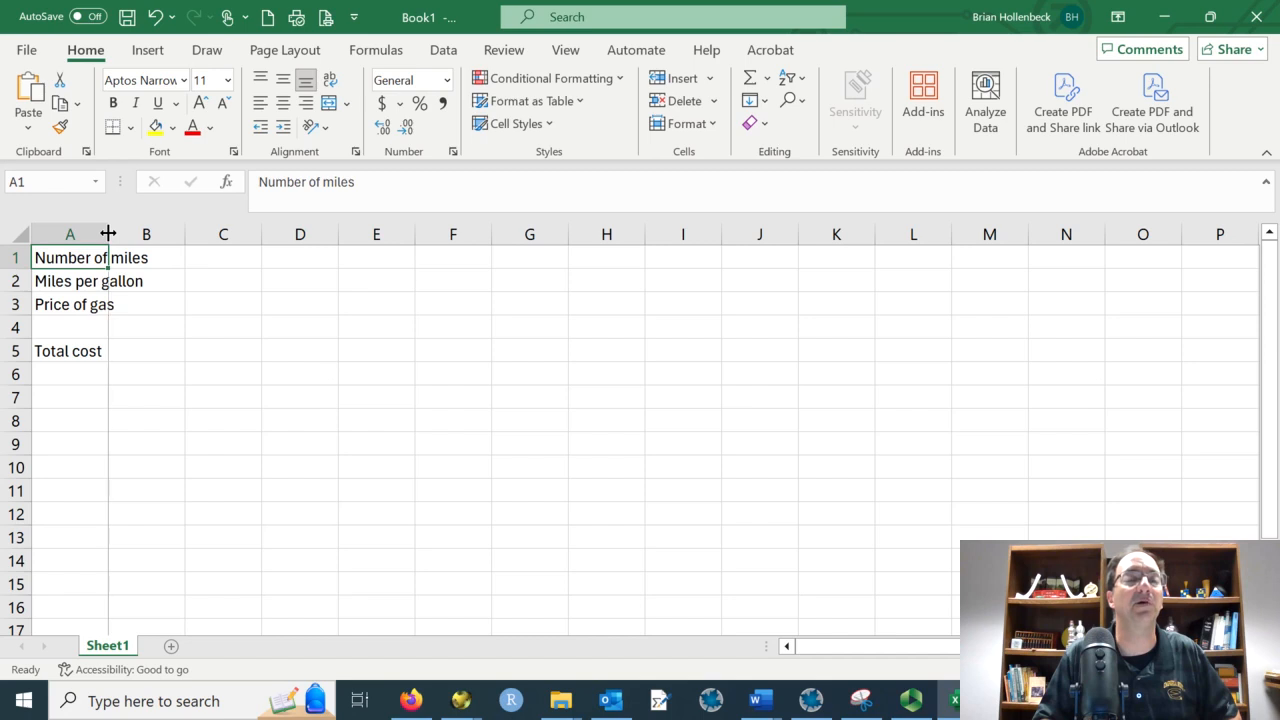
double_click(108, 233)
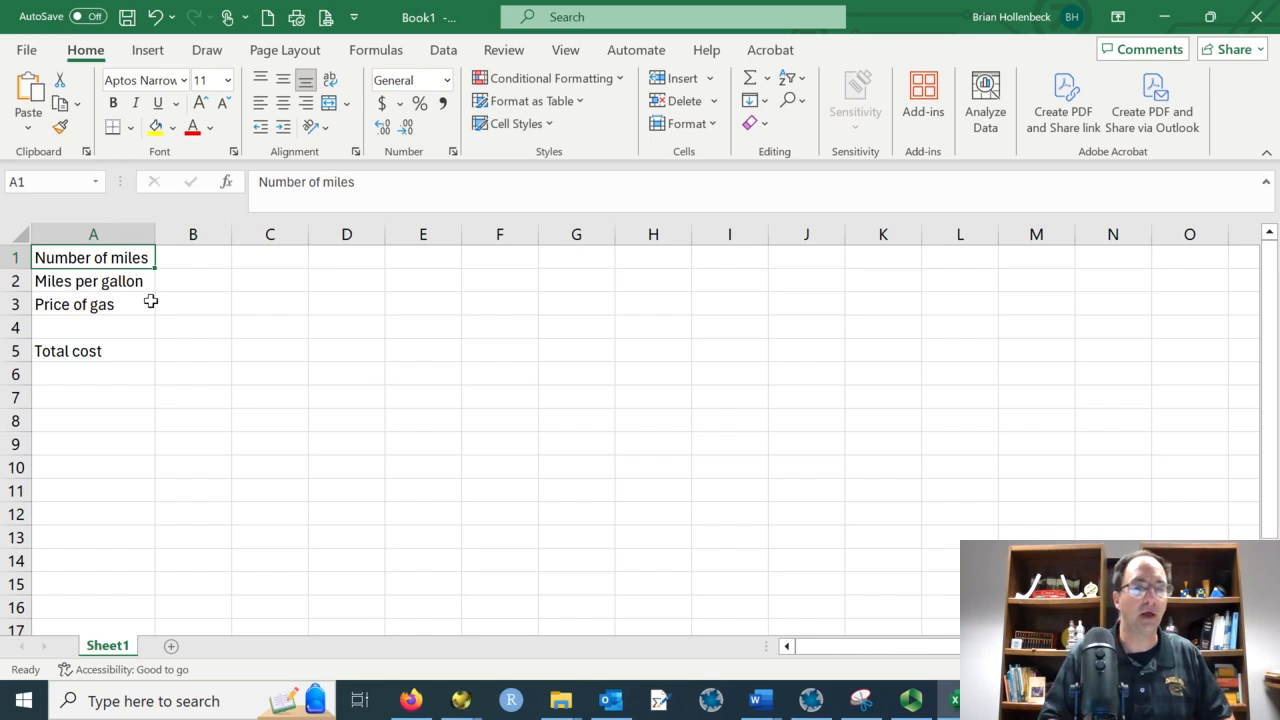
Step: Fill in B1:B3 with 2500 for the number of miles, 35 for miles per gallon and 3.29 for the price of gas
left_click(194, 262)
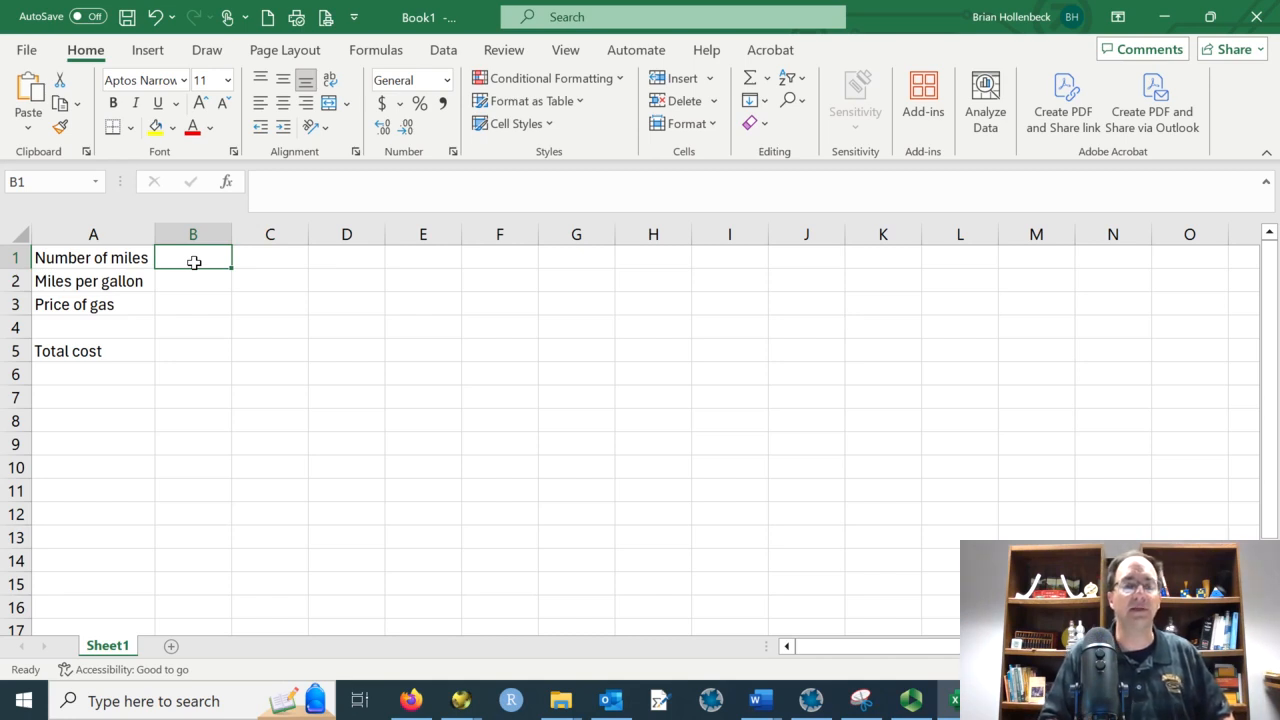
type("2500")
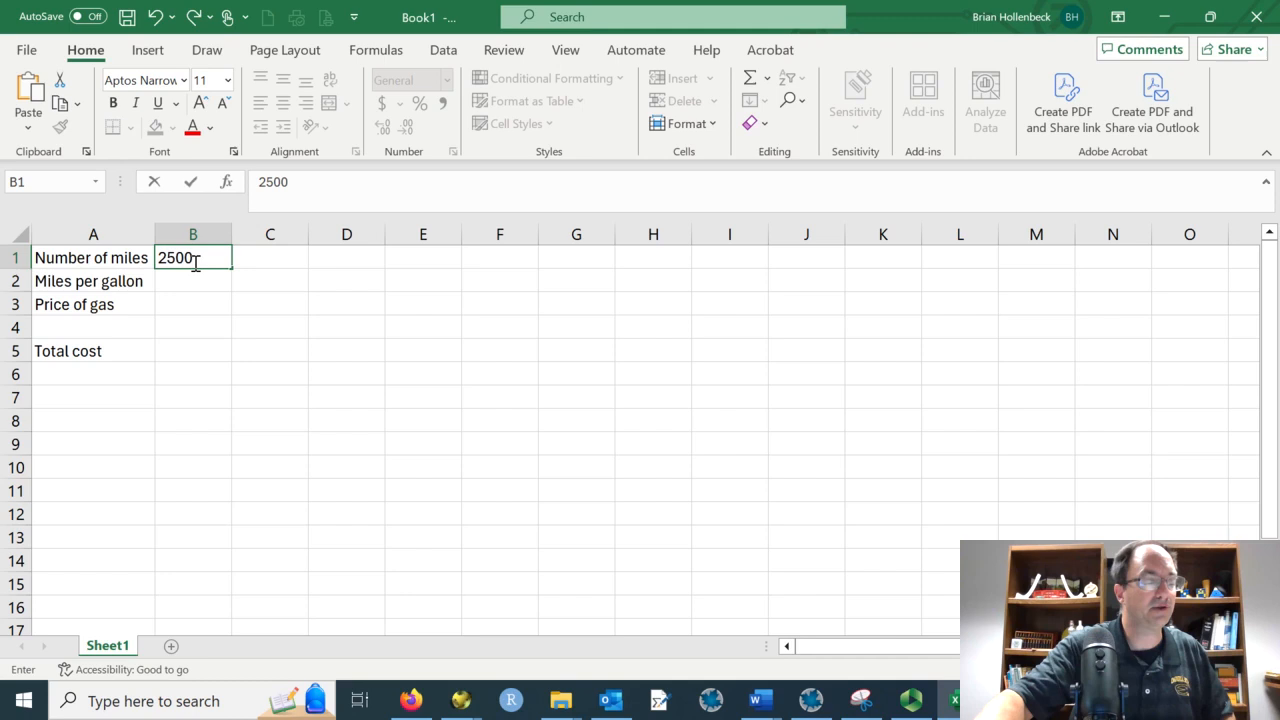
key("Return")
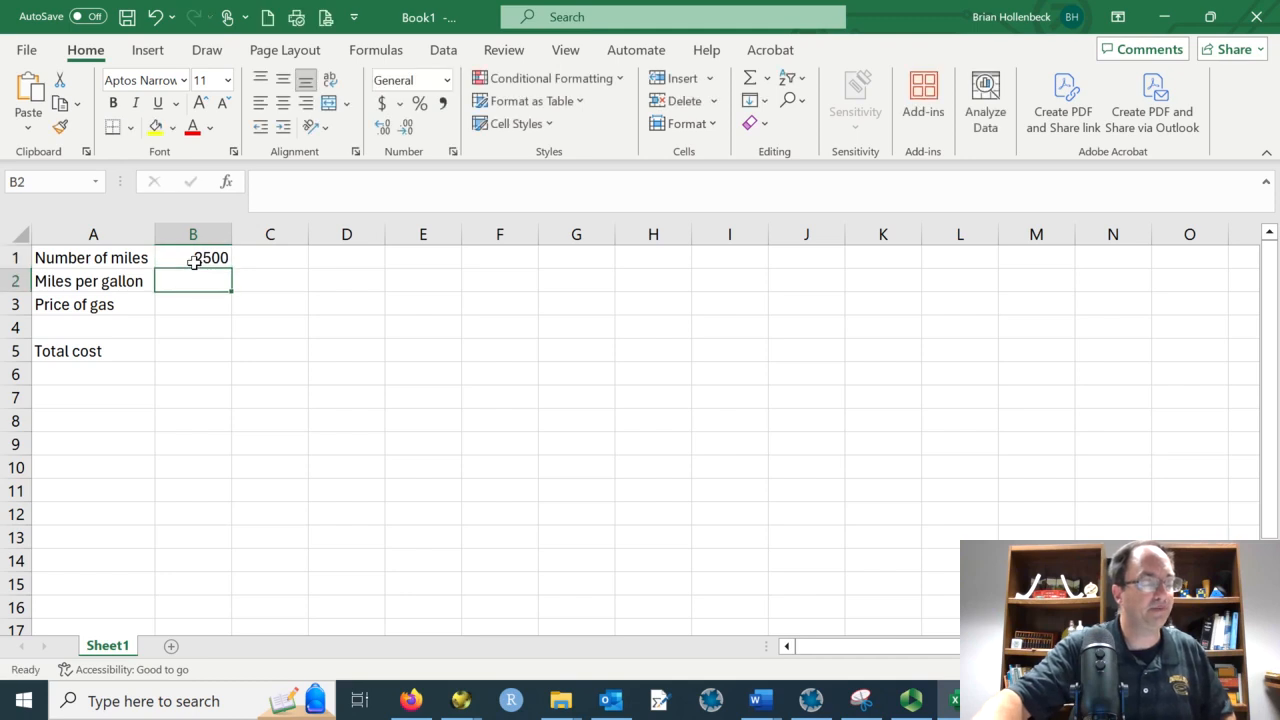
type("35")
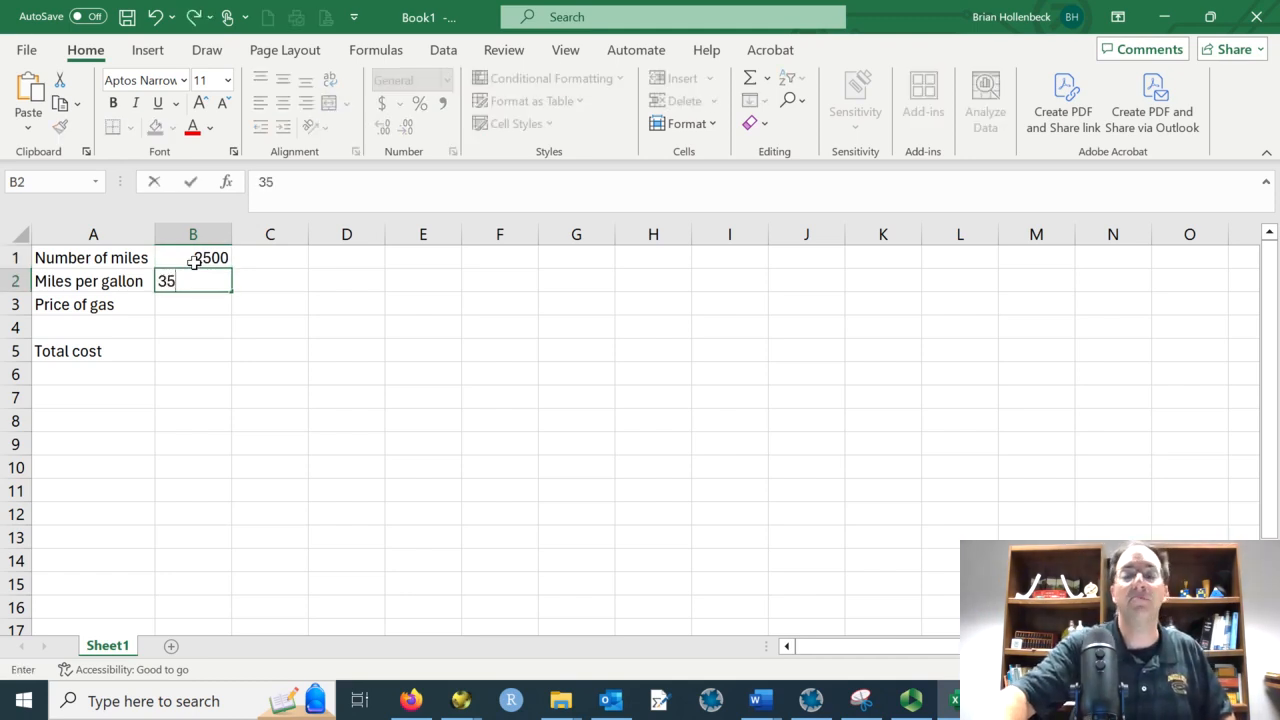
key("Return")
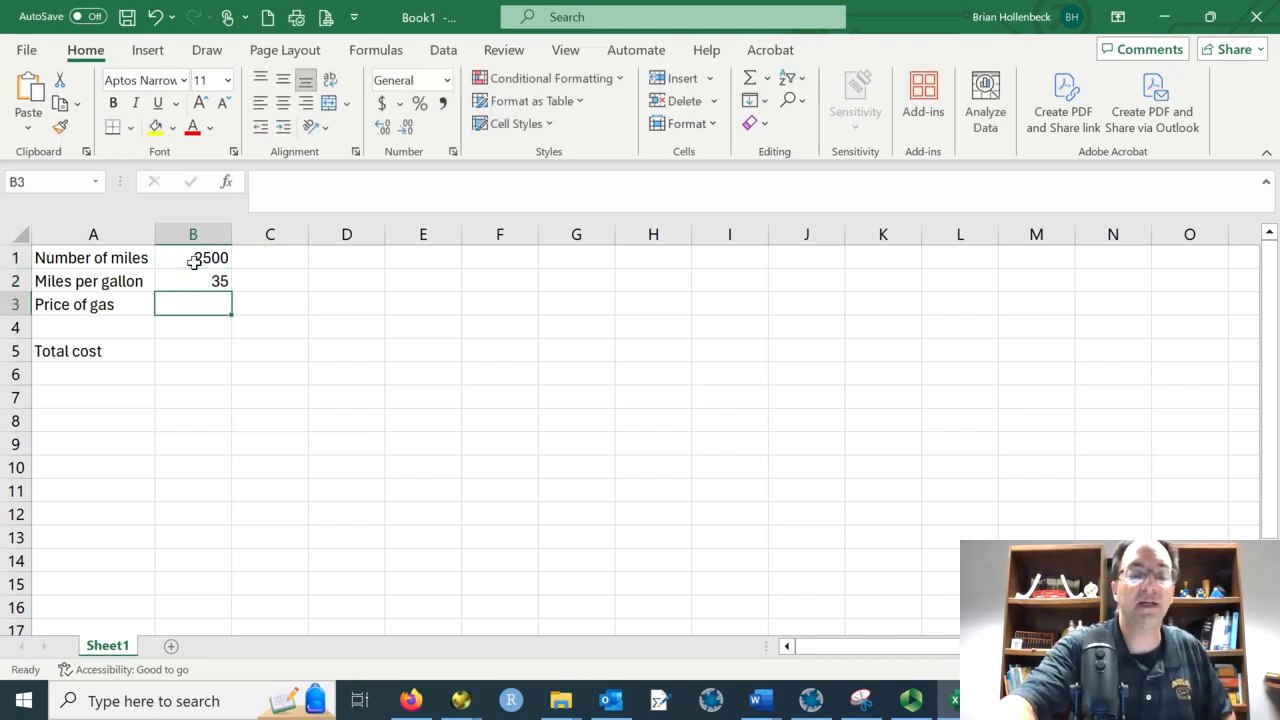
type("3.29")
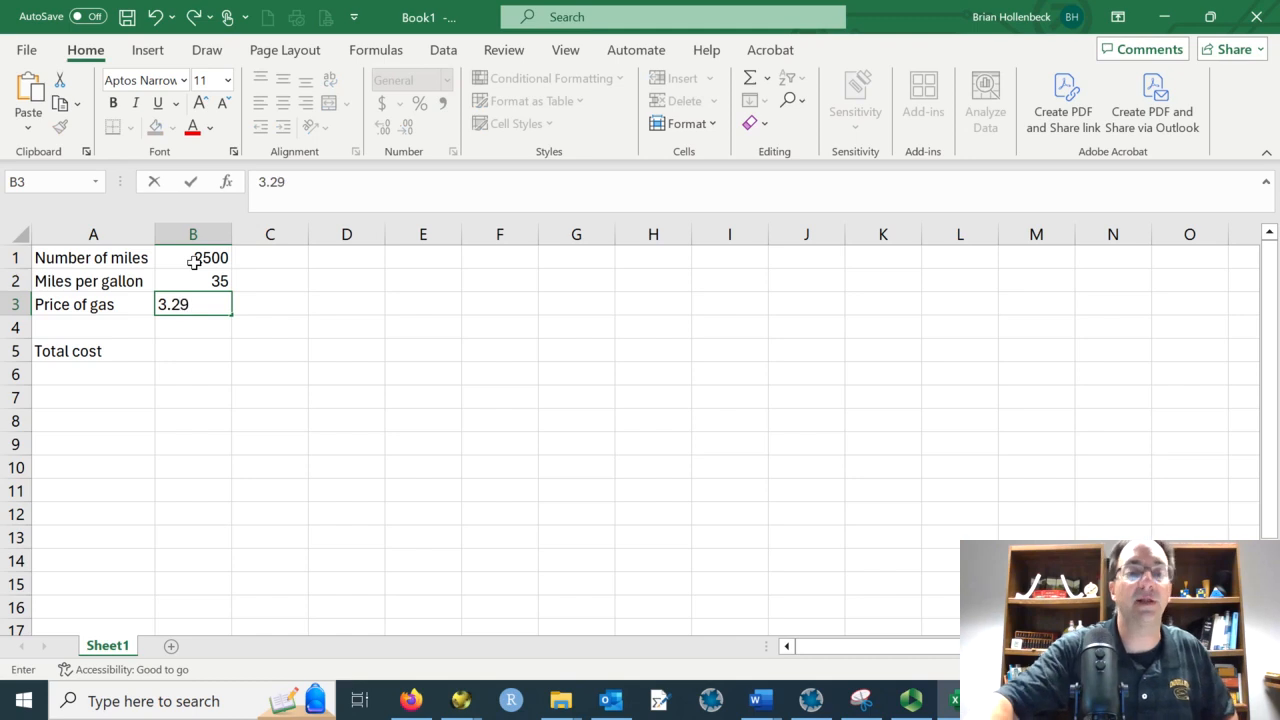
key("Return")
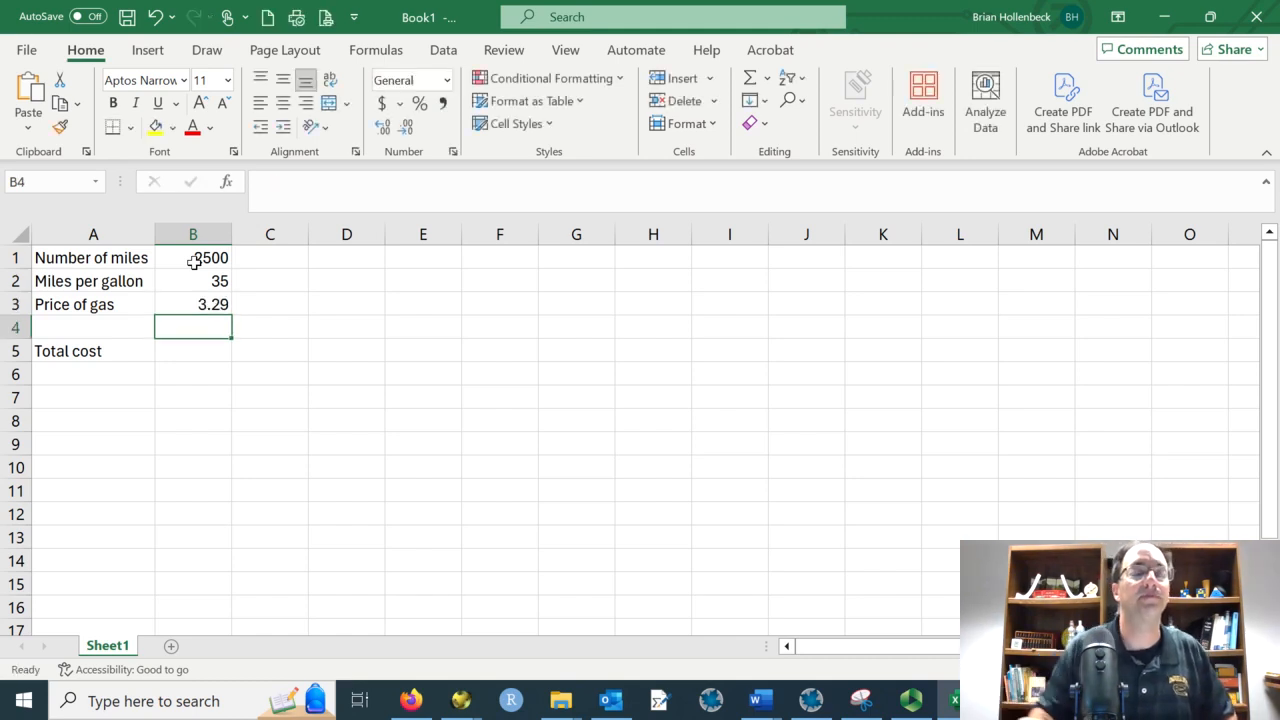
Step: Calculate the total cost in B5 with the formula =B1/B2*B3
left_click(193, 350)
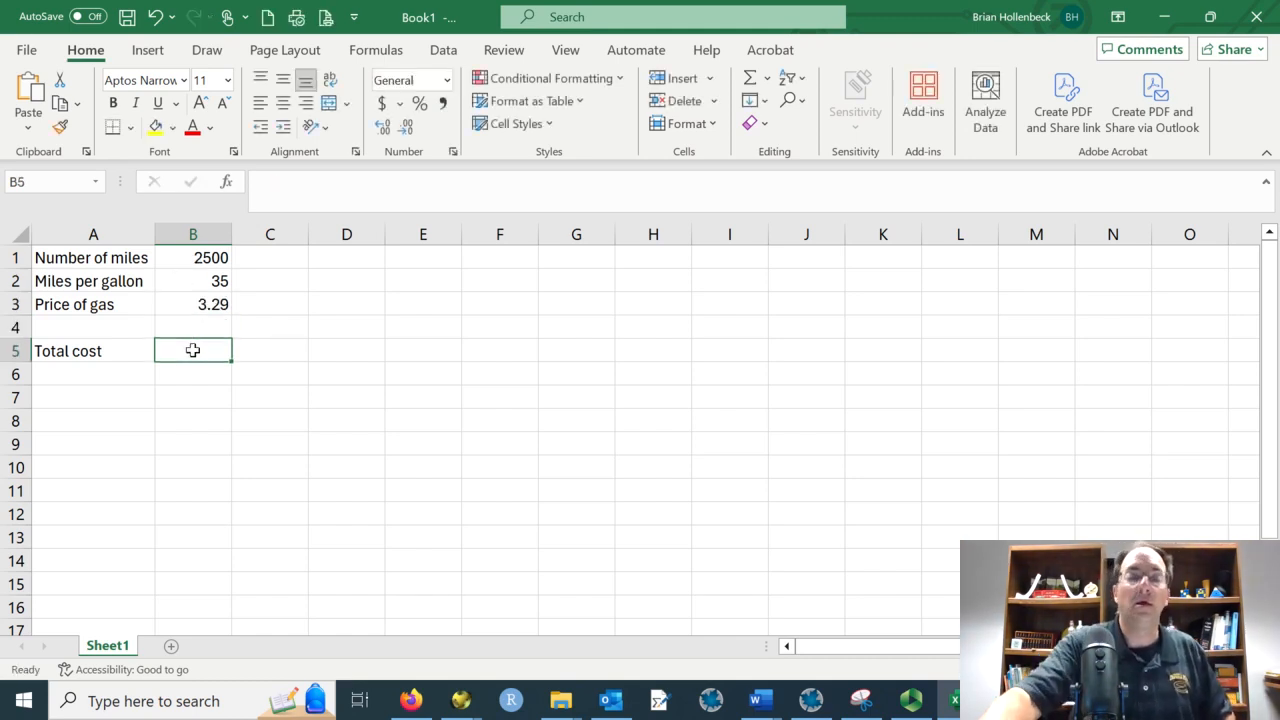
type("=")
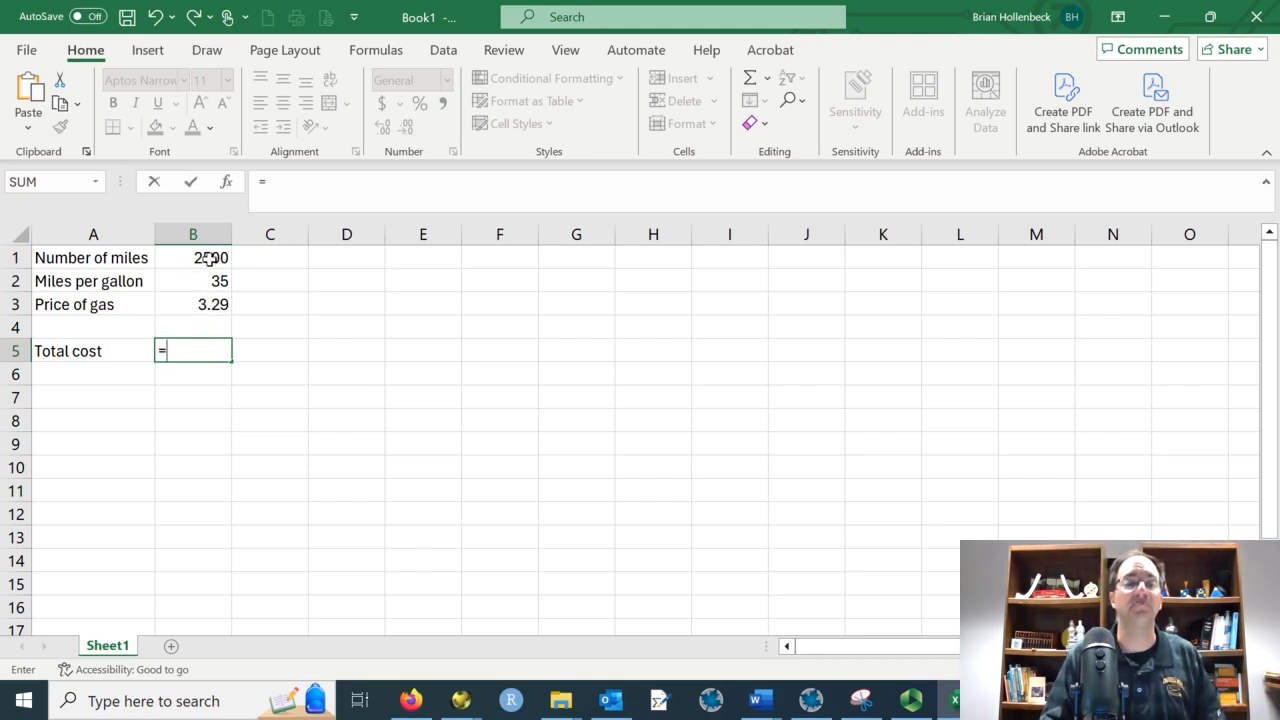
type("b")
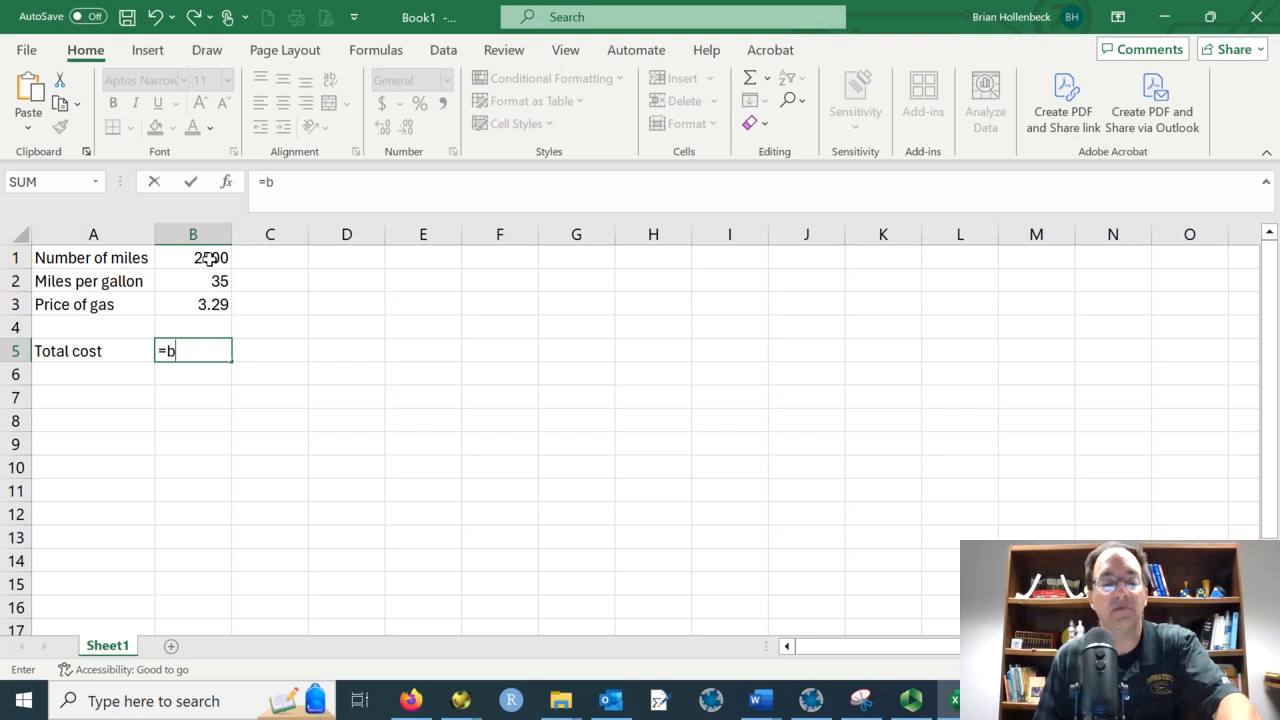
type("1/")
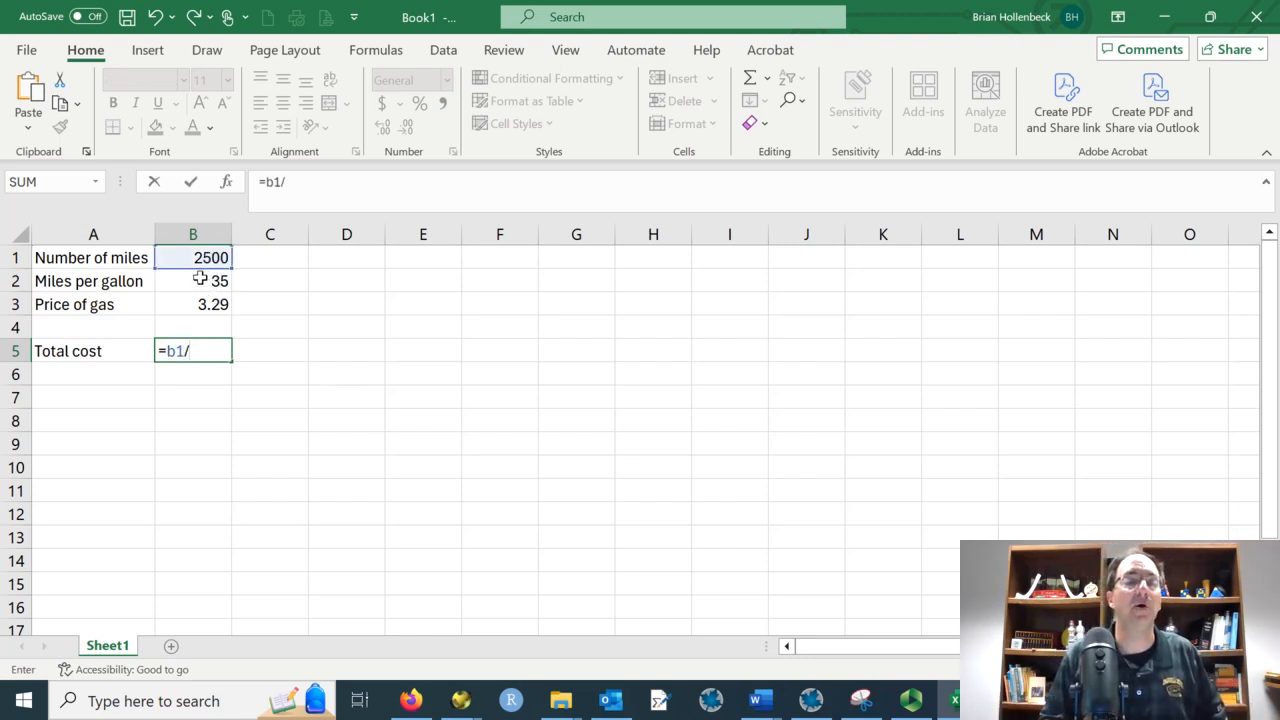
left_click(202, 281)
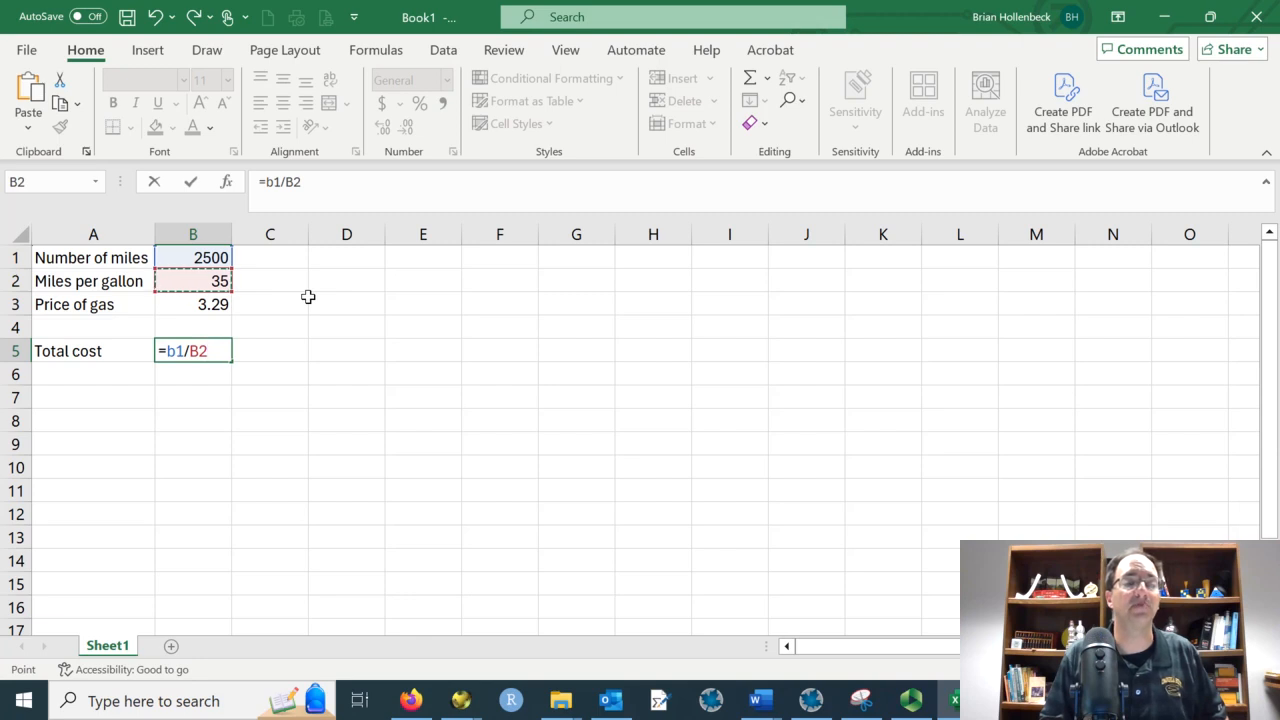
type("*")
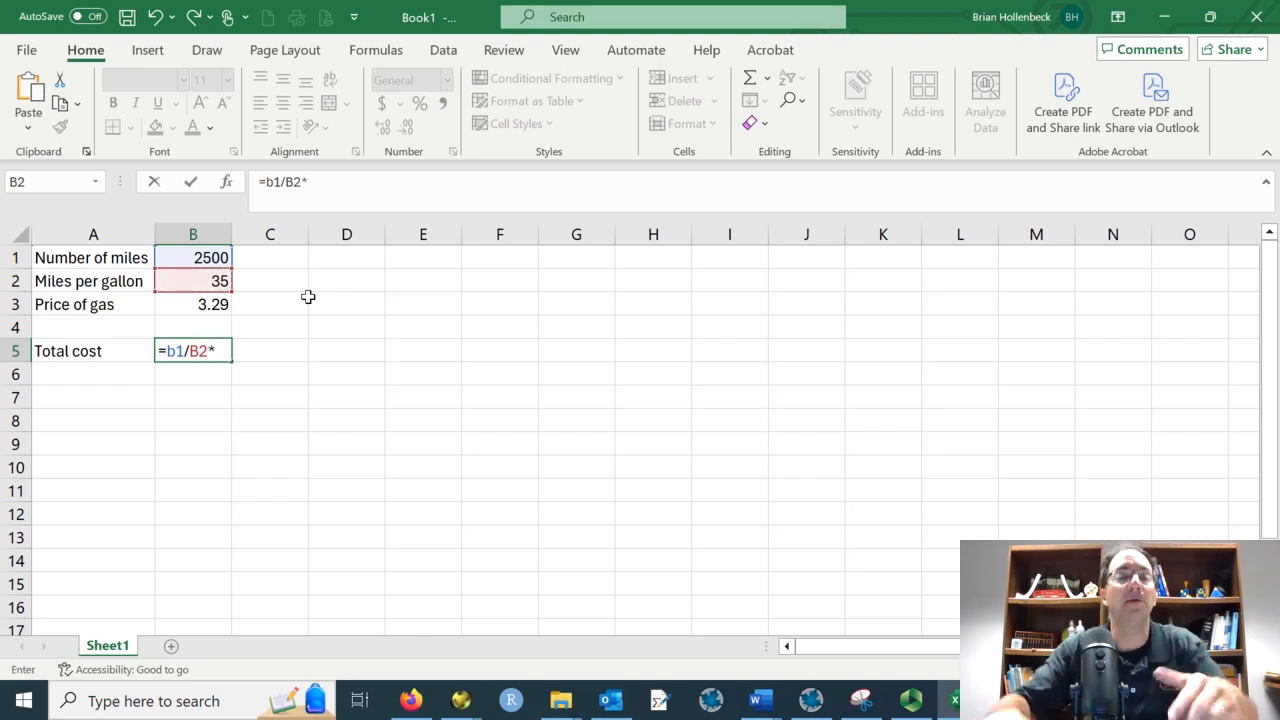
left_click(202, 303)
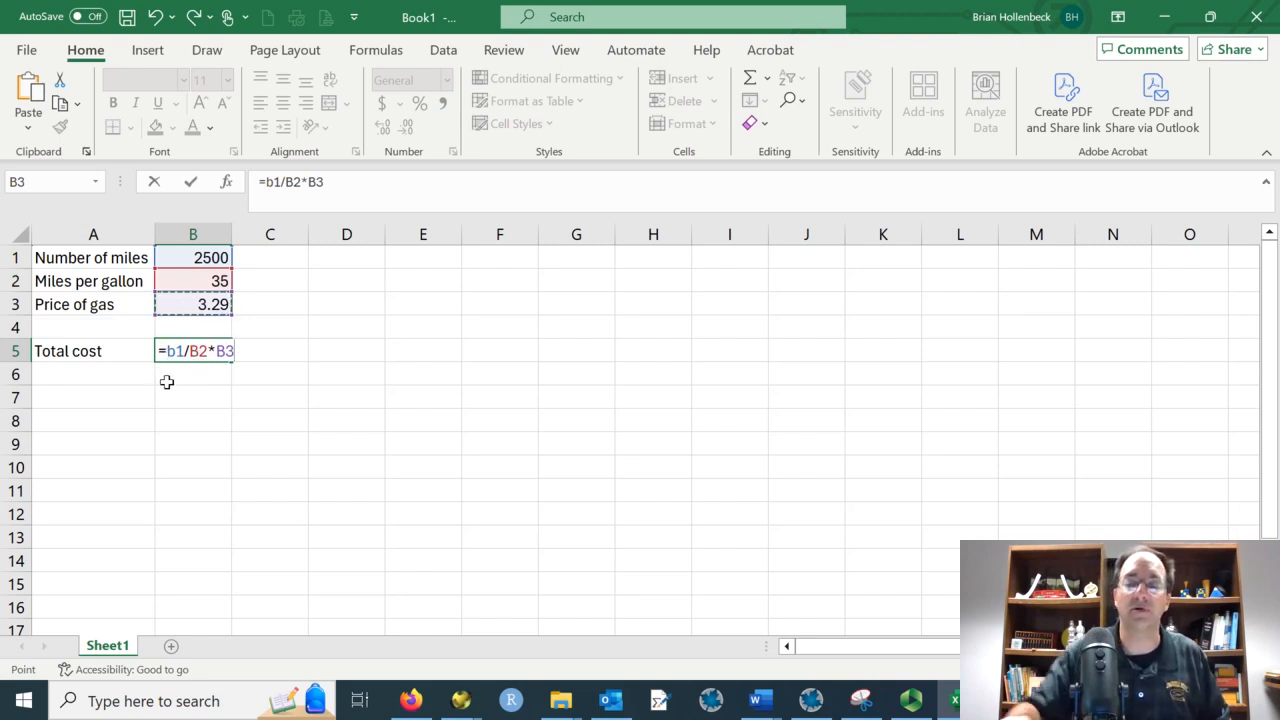
key("Return")
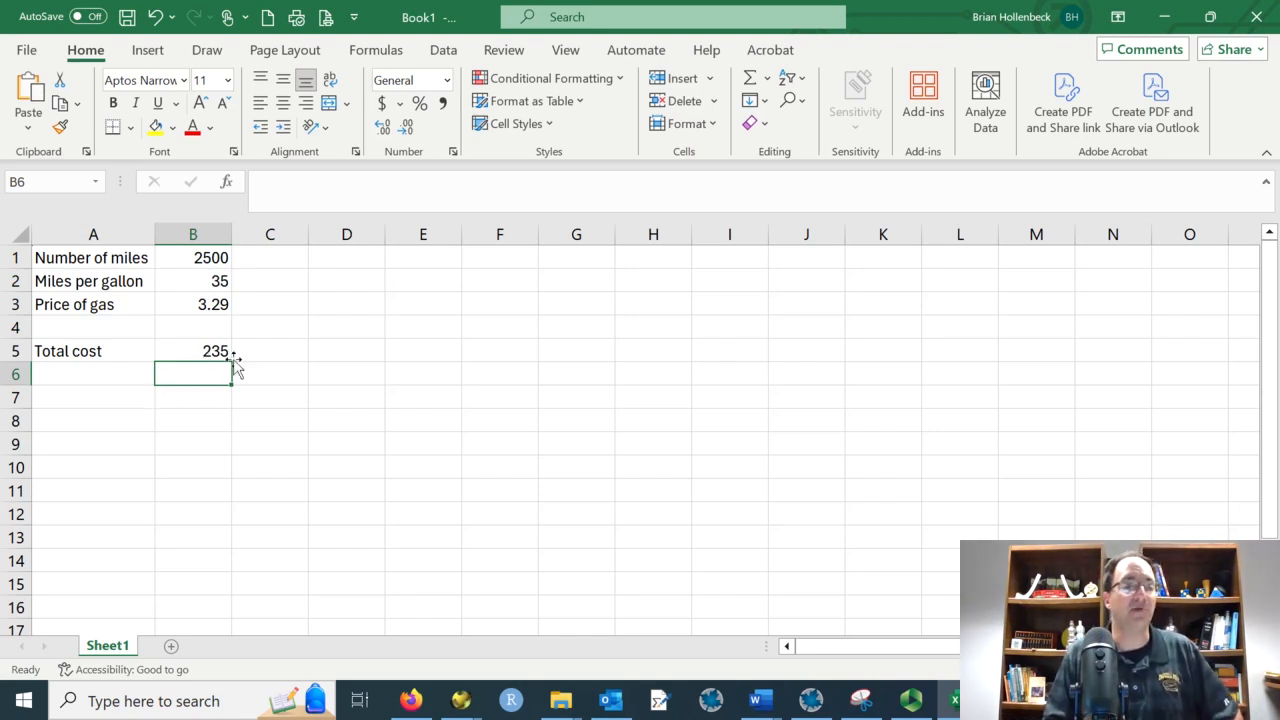
Step: Test the total cost formula with 2000 as the number of miles in B1, and restore the value to 2500
left_click(203, 258)
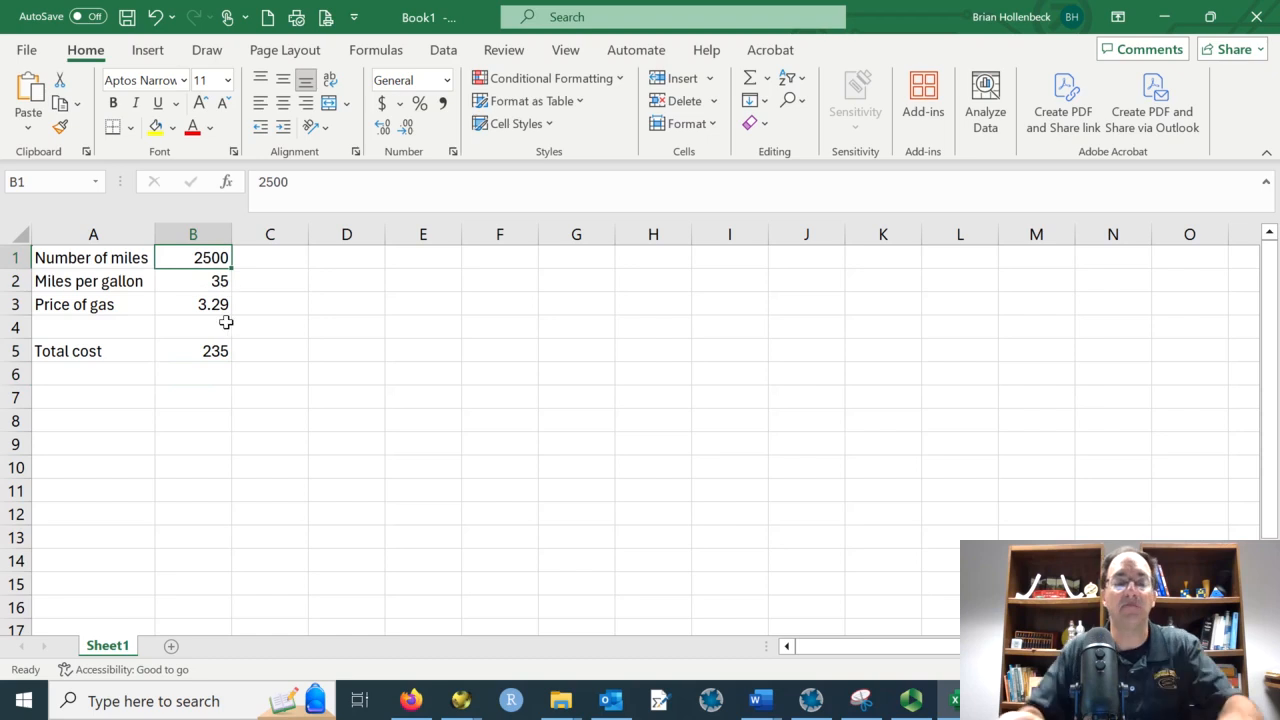
type("2000")
key("Return")
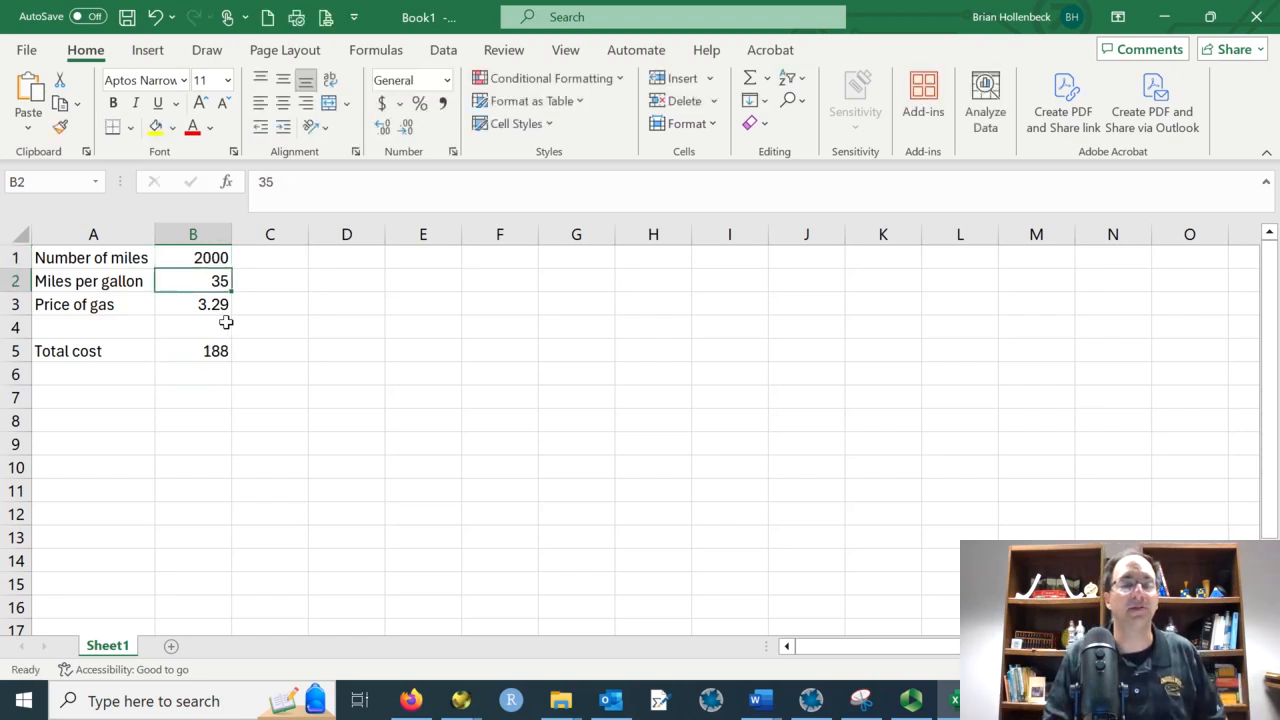
left_click(207, 256)
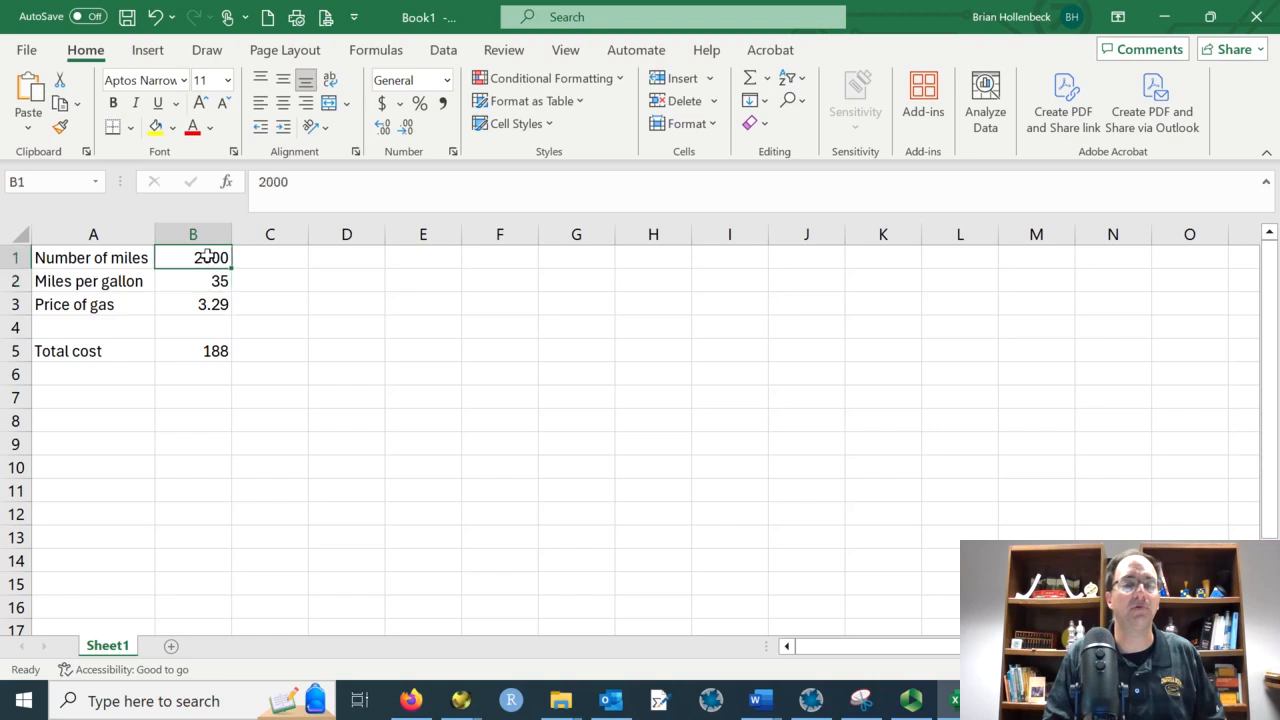
type("2500")
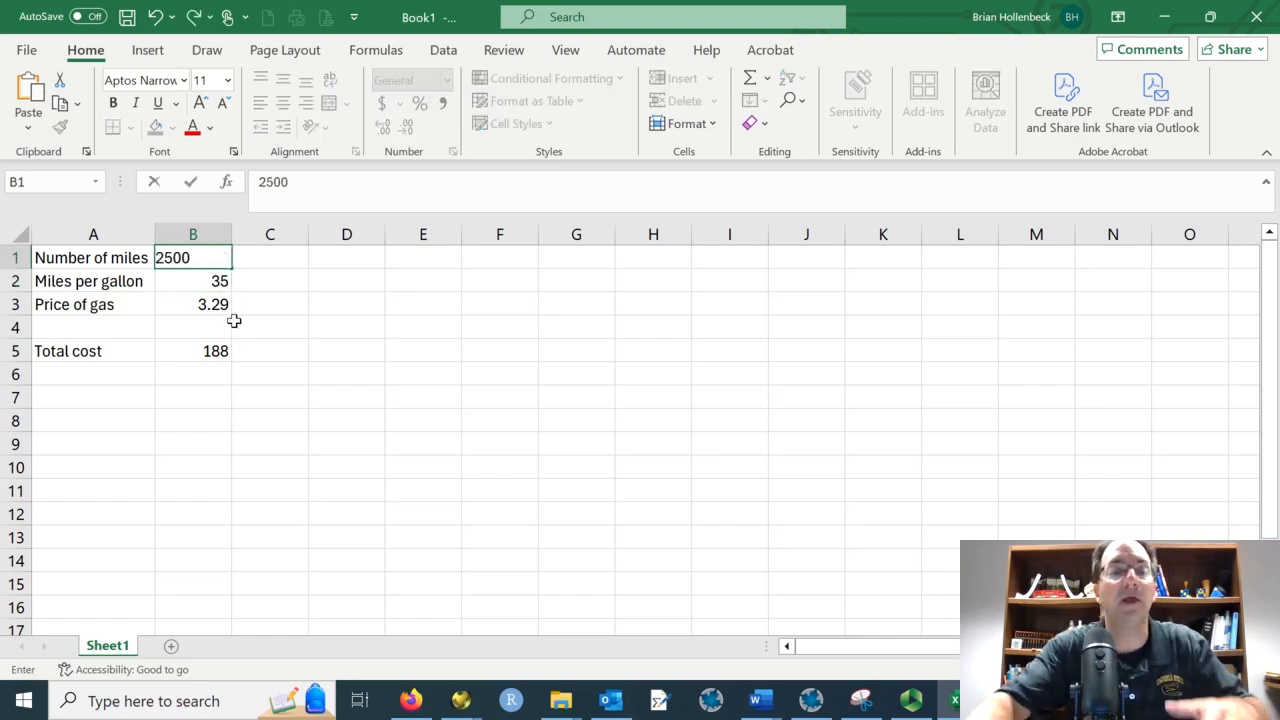
key("Return")
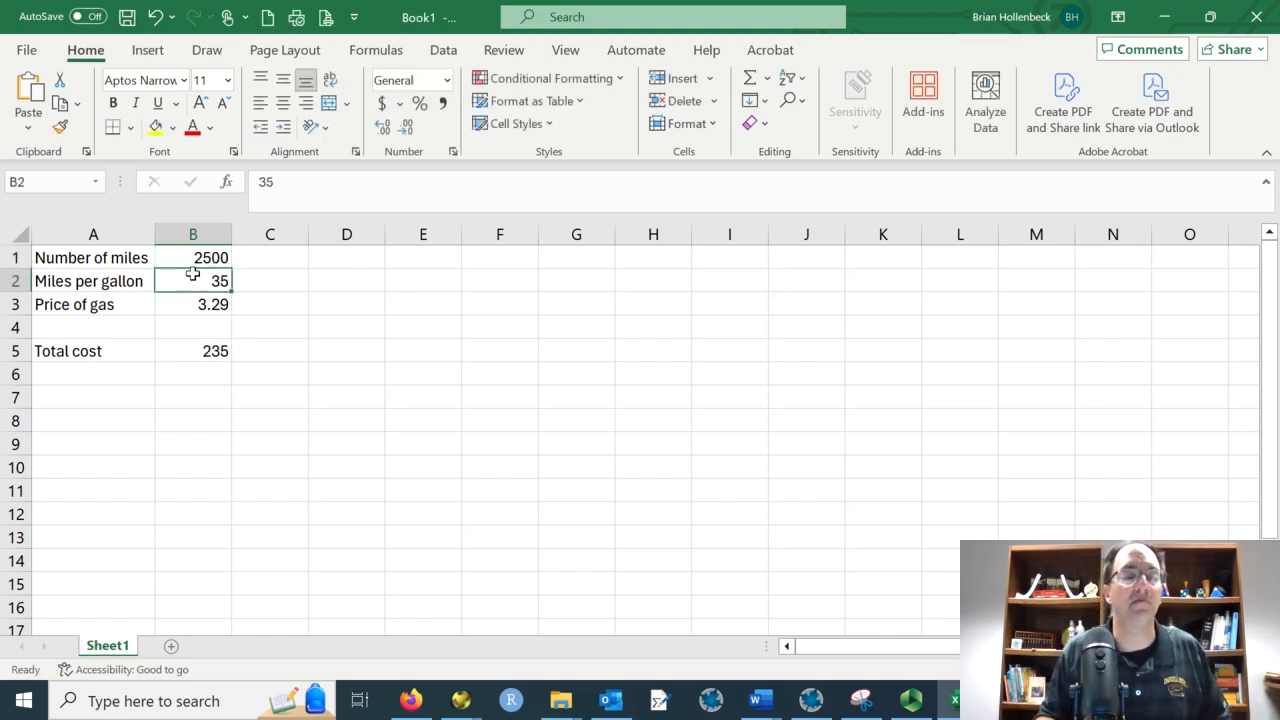
Step: Test the total cost with 40 miles per gallon in B2, replace that value with 20, and select the total cost cell
type("40")
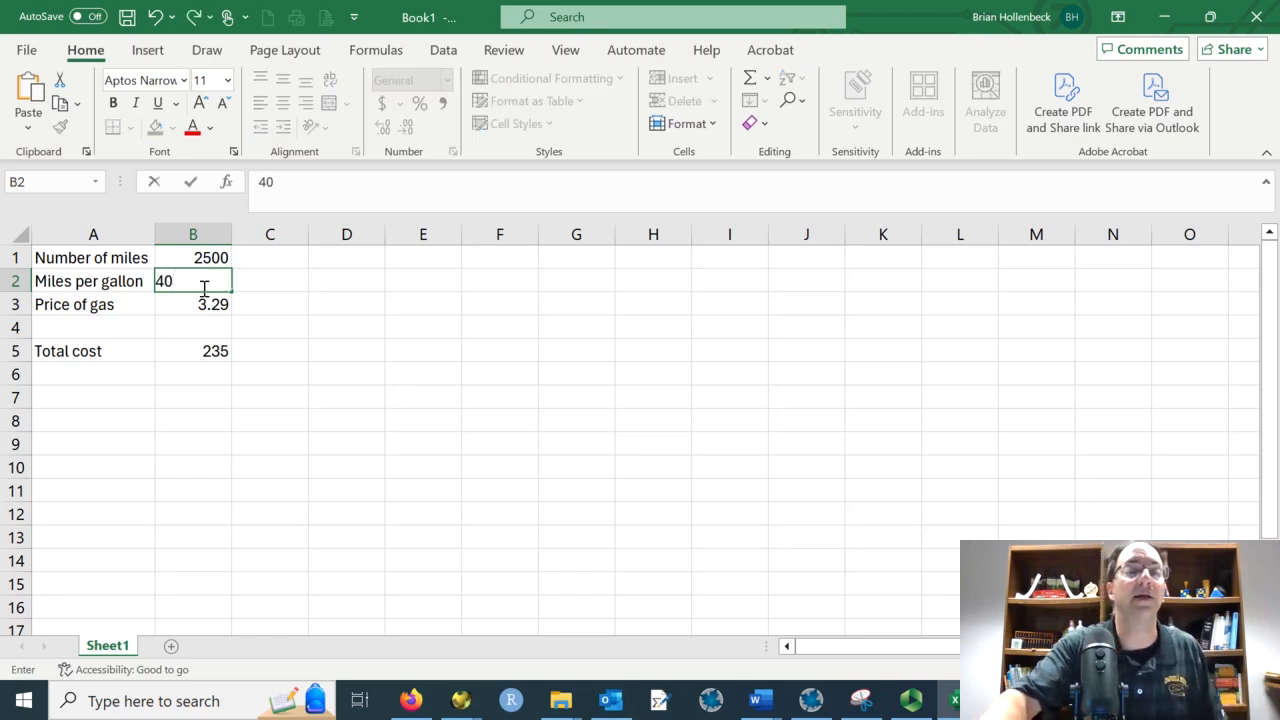
key("Return")
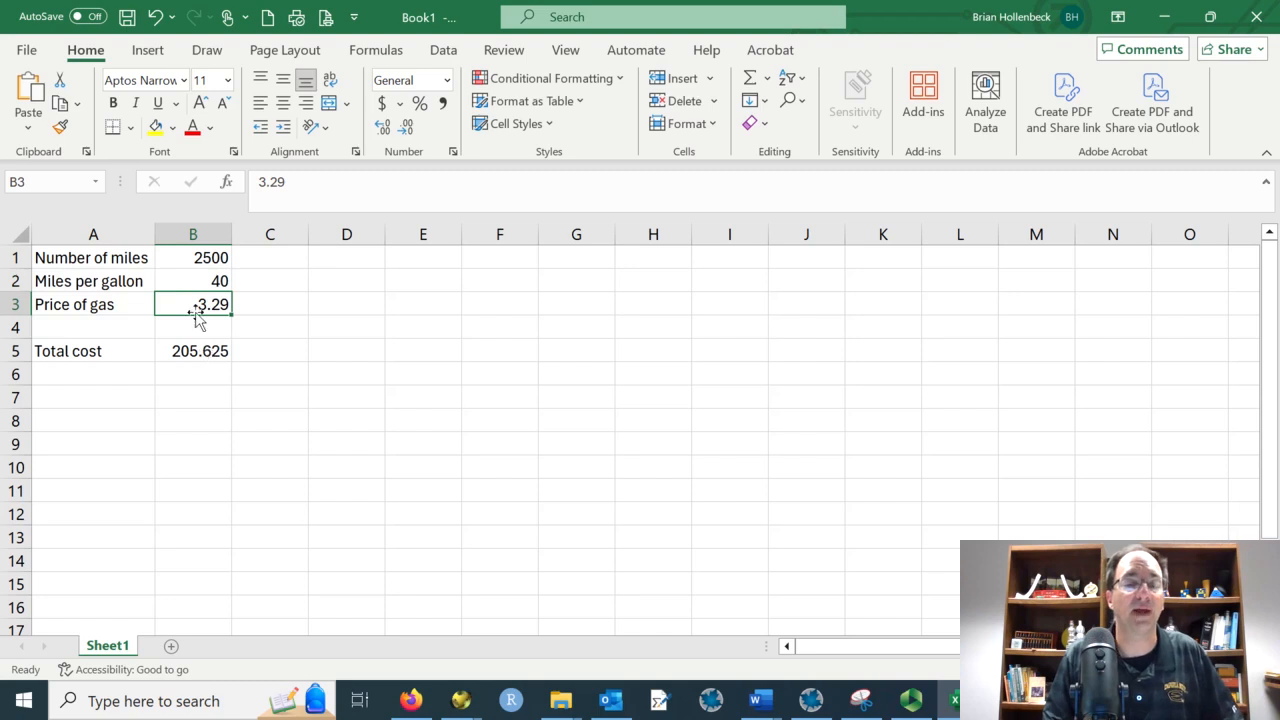
left_click(205, 282)
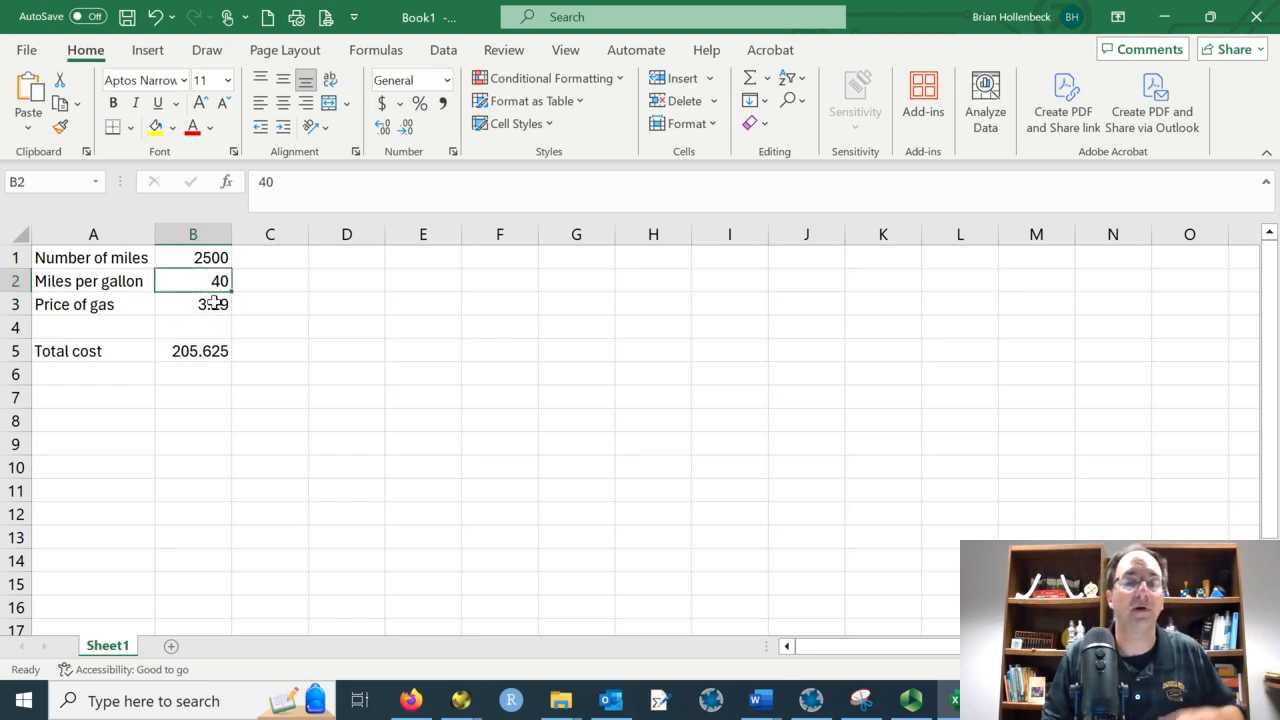
type("20")
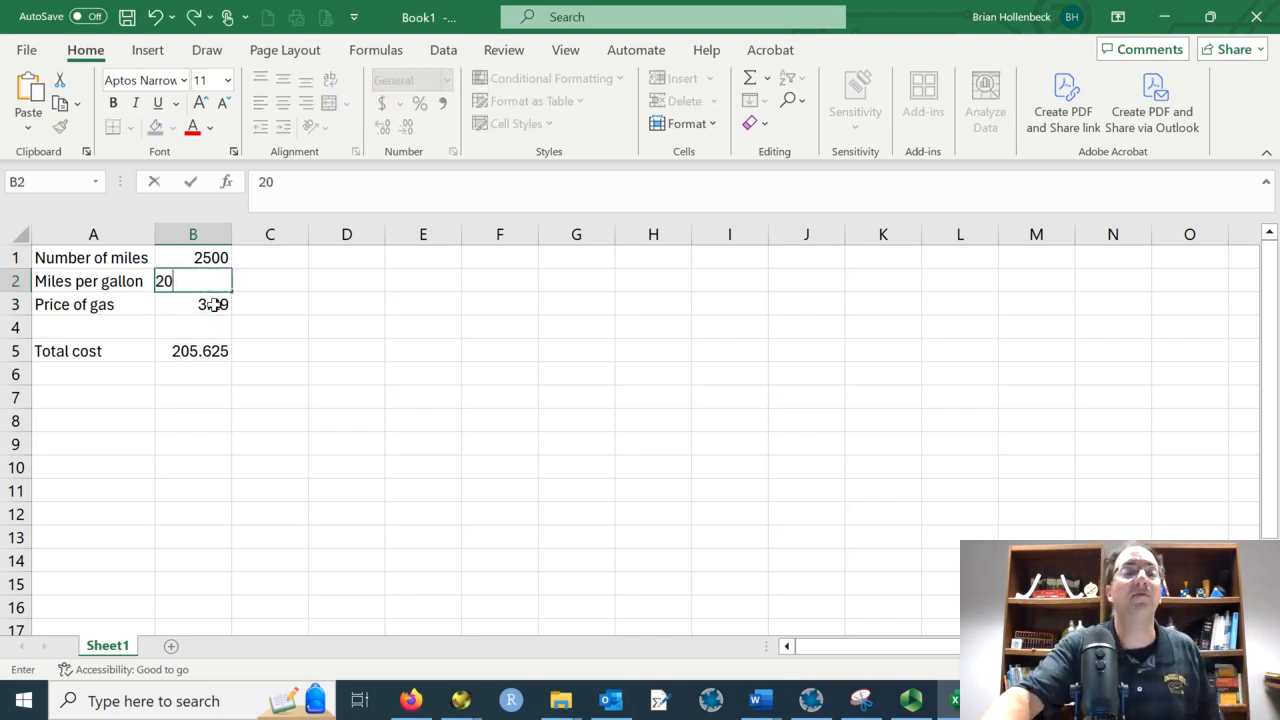
left_click(213, 305)
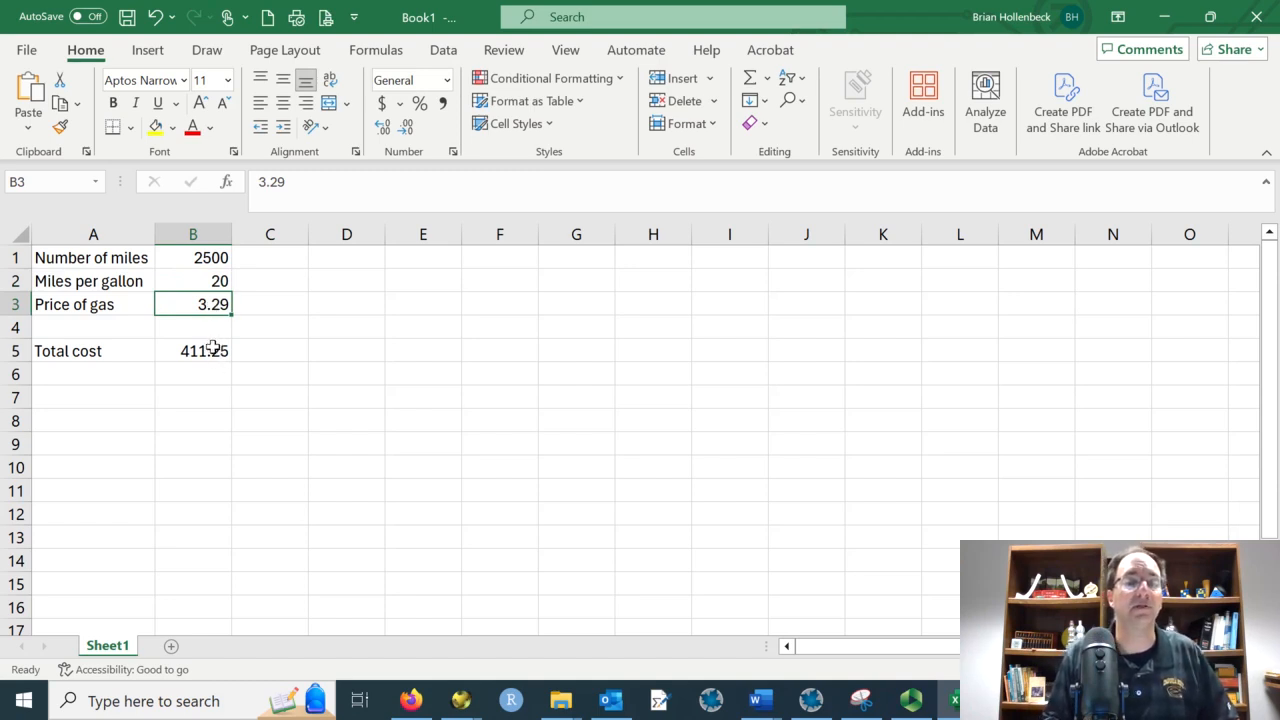
left_click(203, 353)
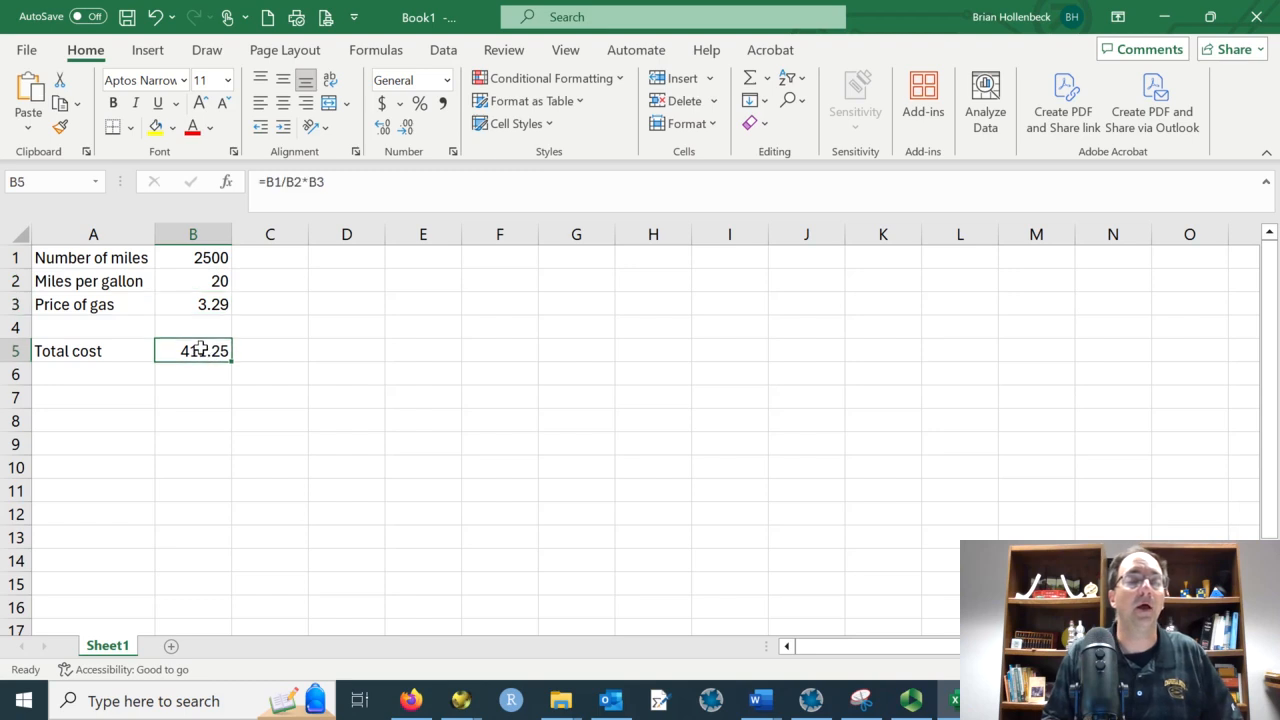
Step: Format the total cost in B5 in the Accounting dollar format with two decimal places
left_click(381, 104)
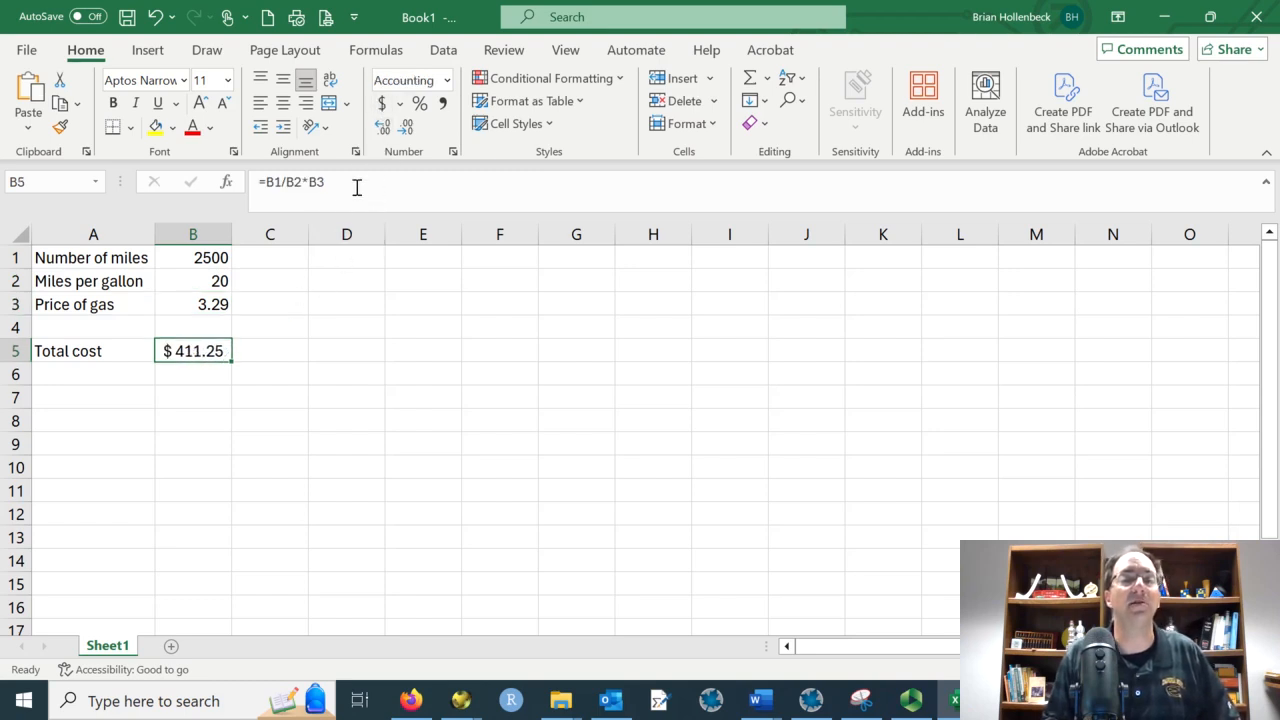
left_click(405, 133)
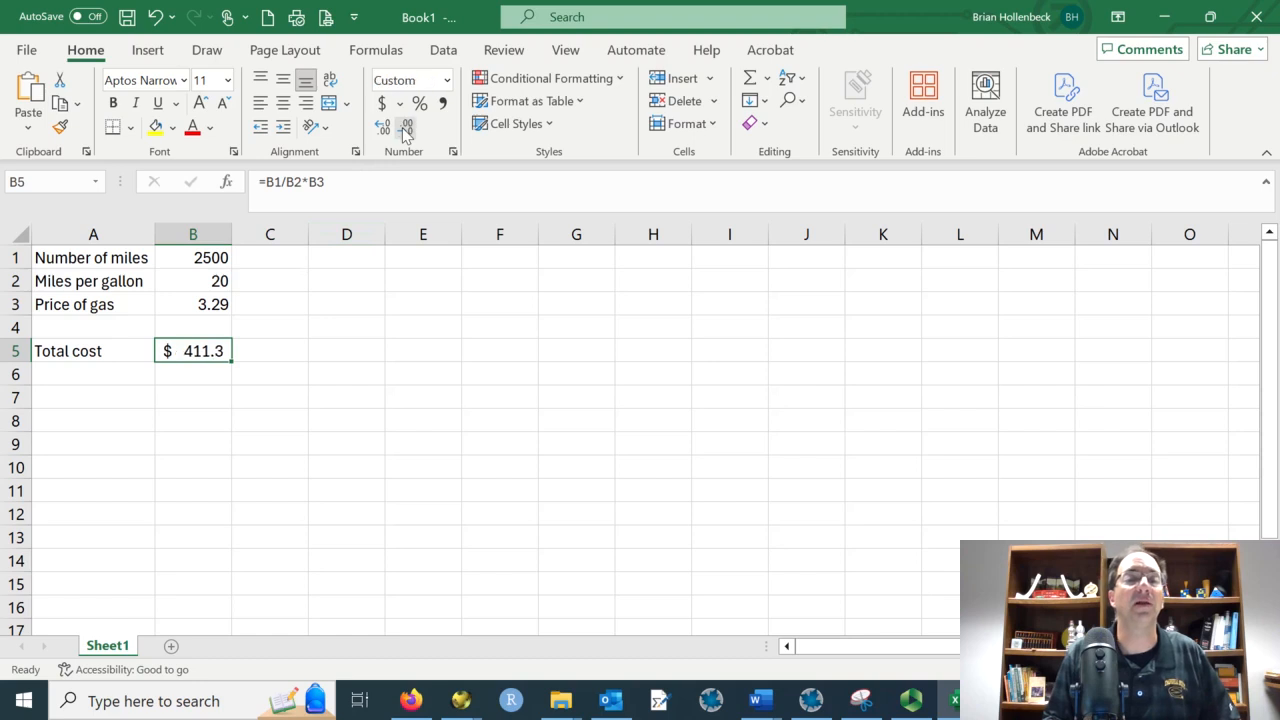
left_click(384, 127)
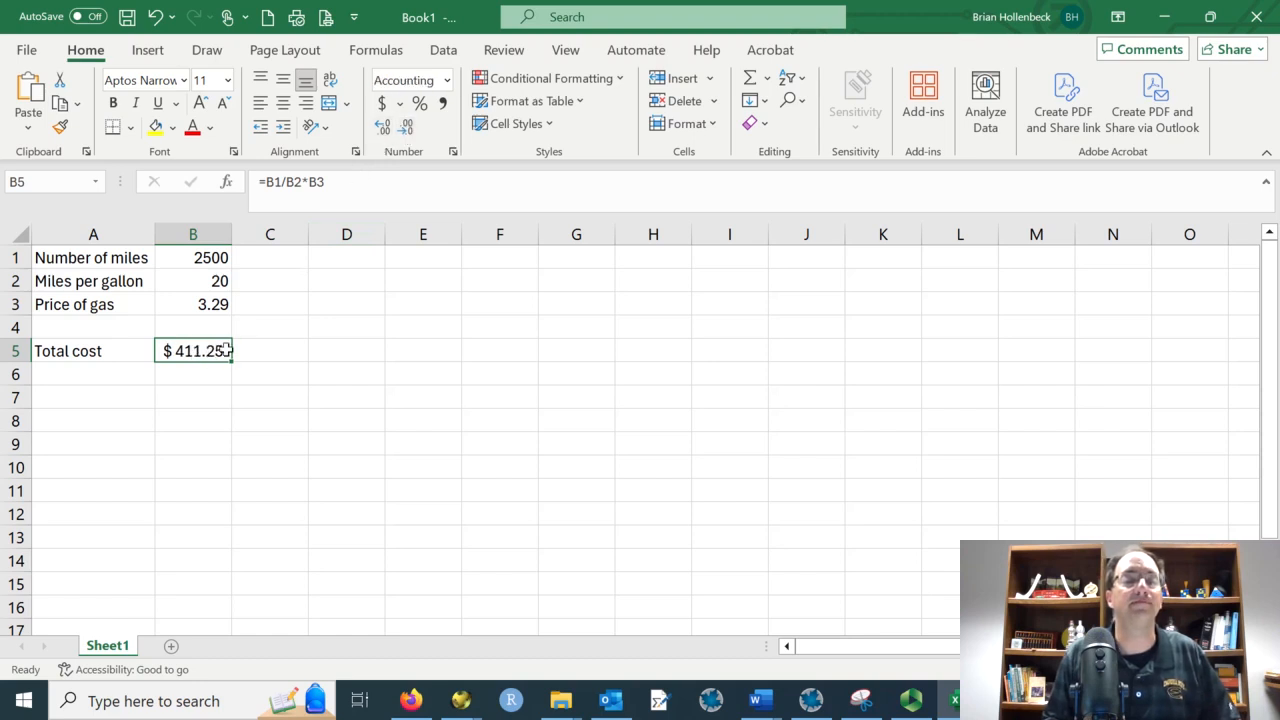
Step: Test the total cost with 33 as the miles per gallon in B2
left_click(219, 281)
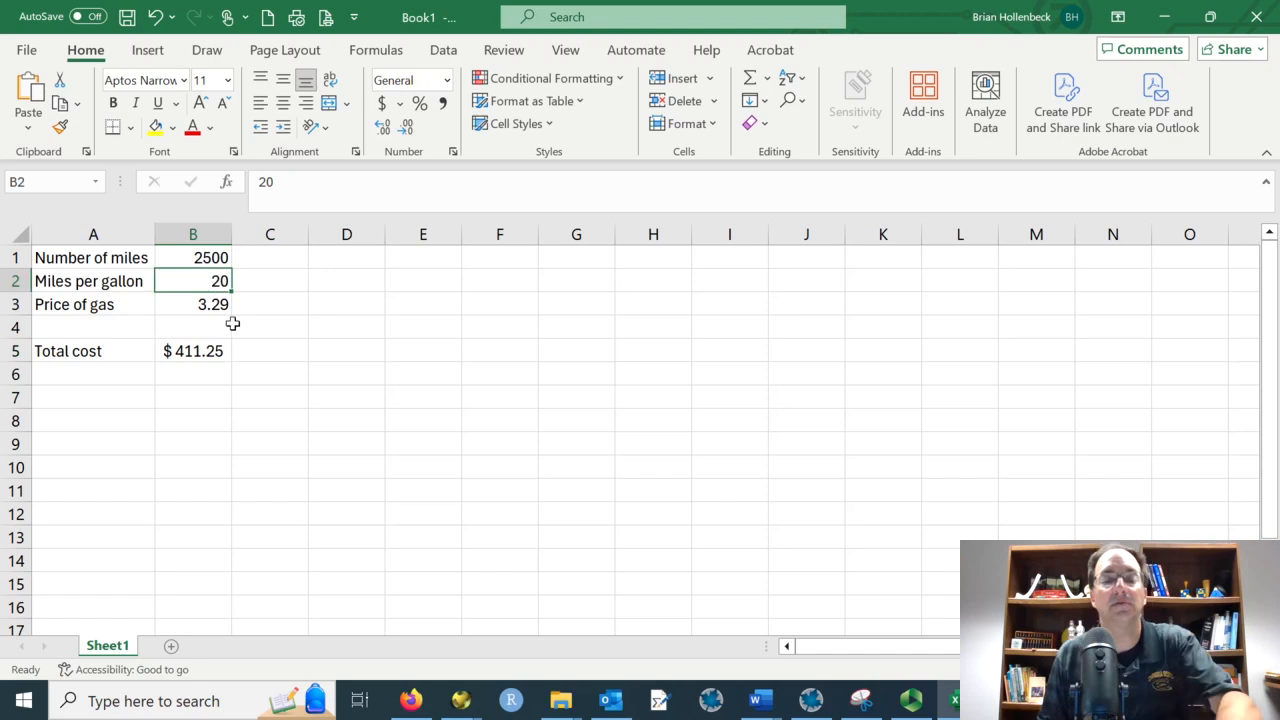
type("33")
key("Return")
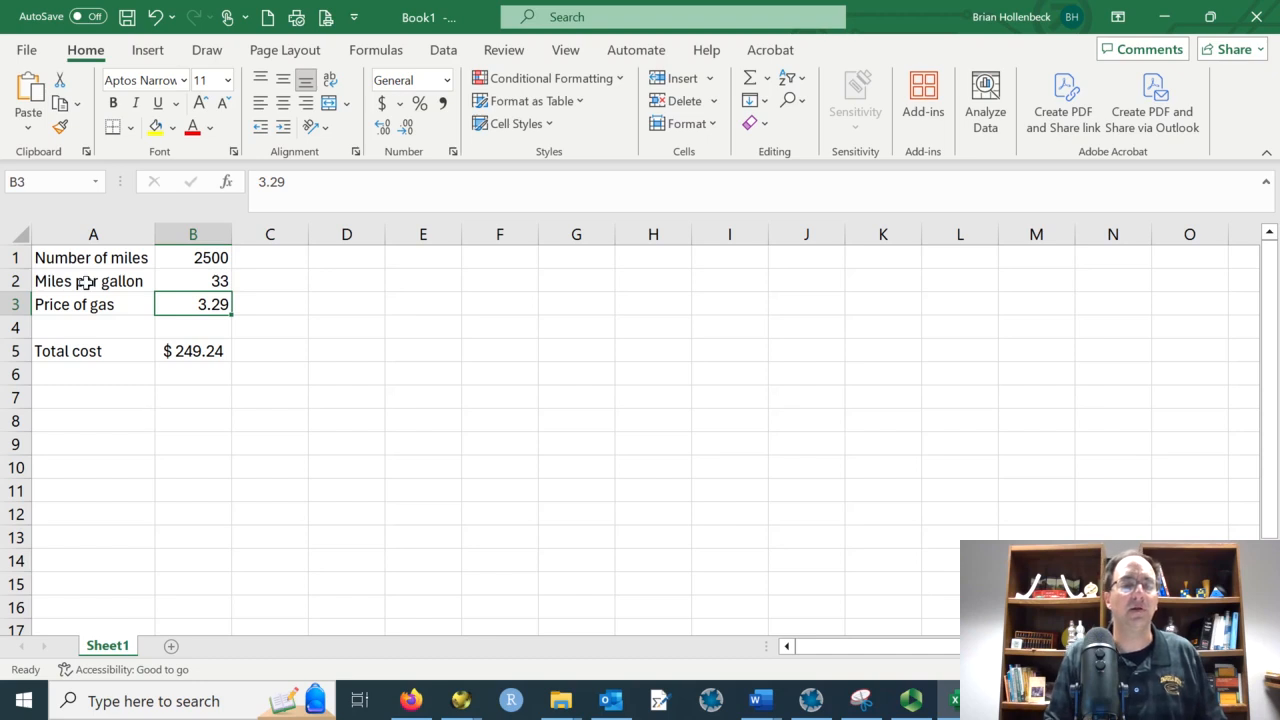
Step: Rename the worksheet holding the gas cost calculation as "Part a"
left_click_drag(85, 262, 552, 538)
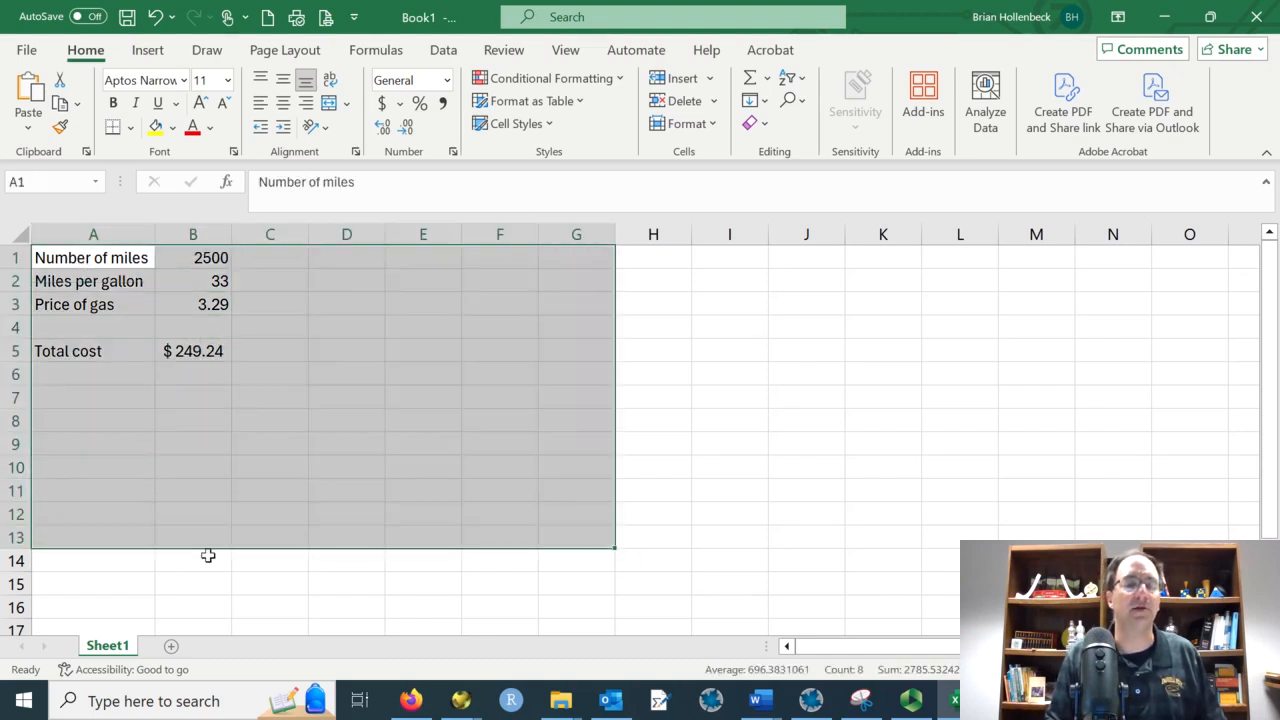
double_click(107, 646)
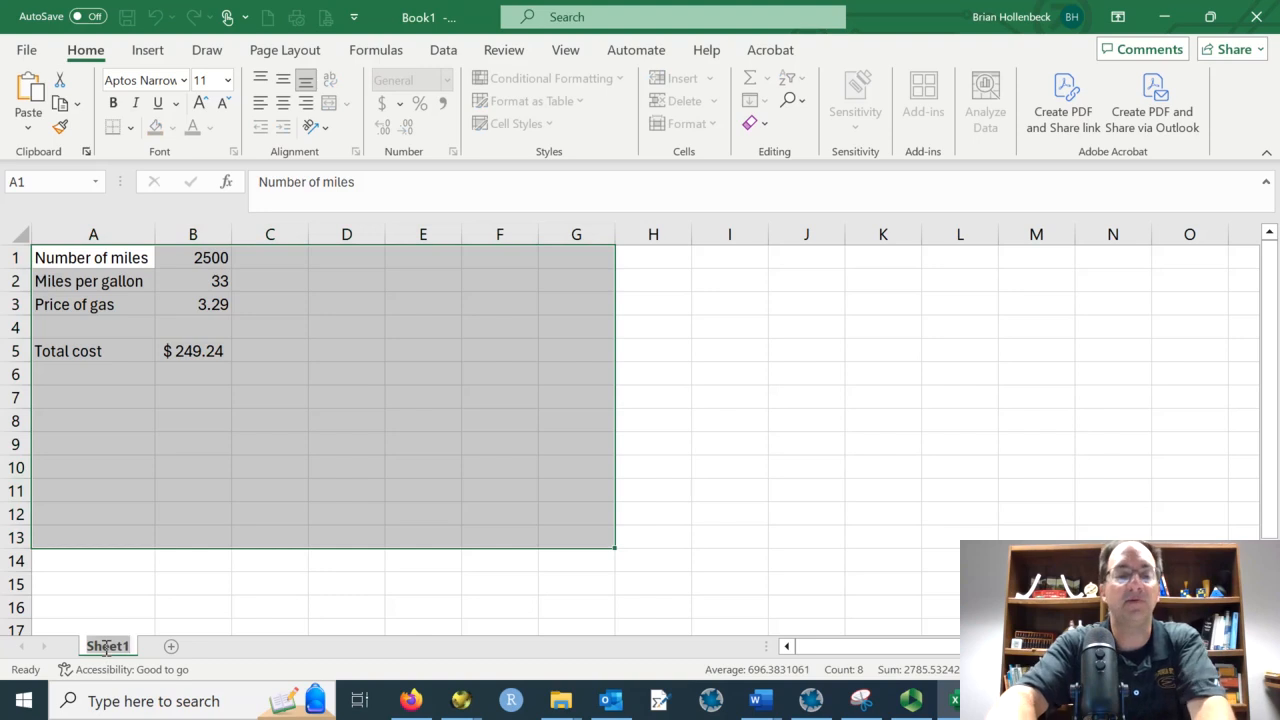
type("Part a")
key("Return")
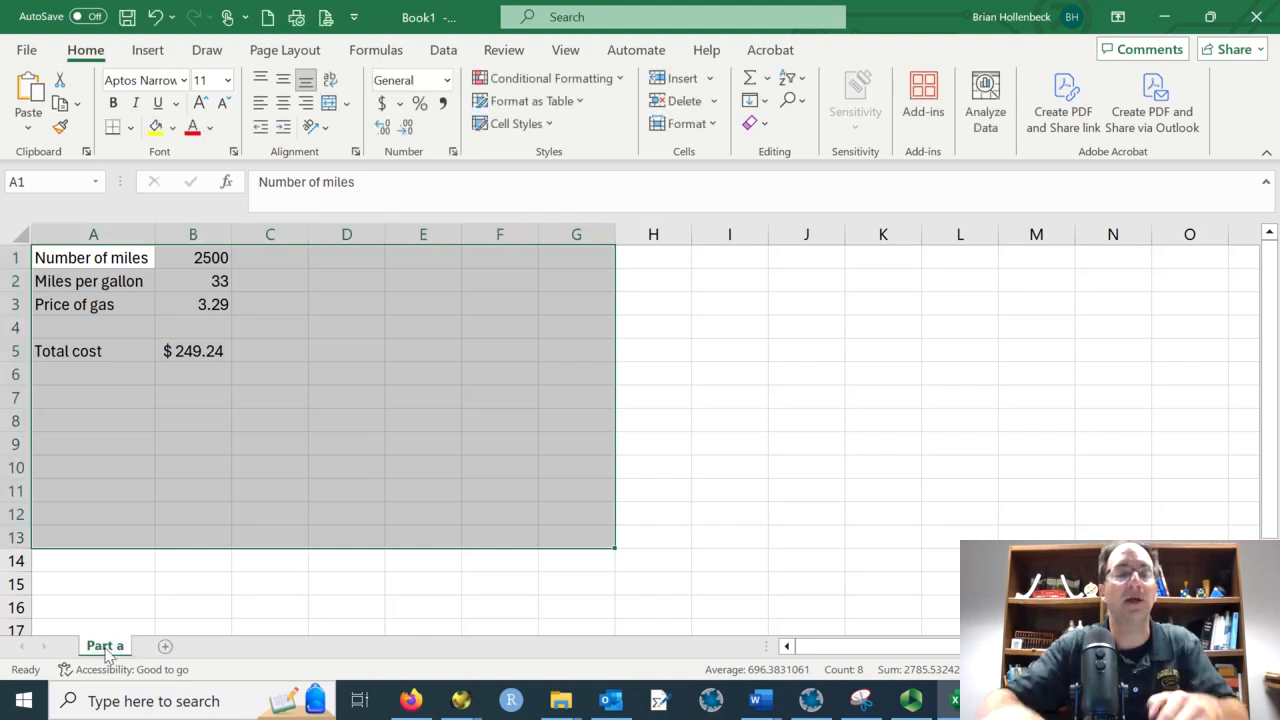
Step: Add a second worksheet to the workbook and name it "Part b"
left_click(167, 647)
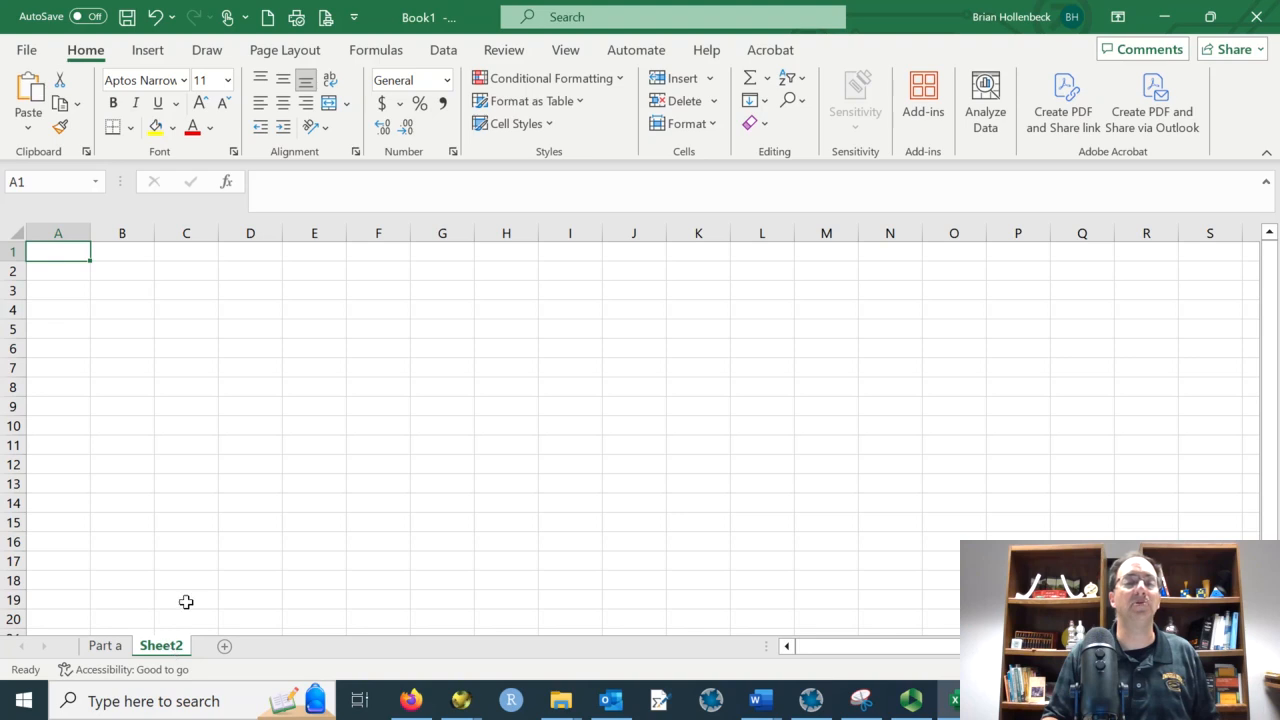
double_click(163, 647)
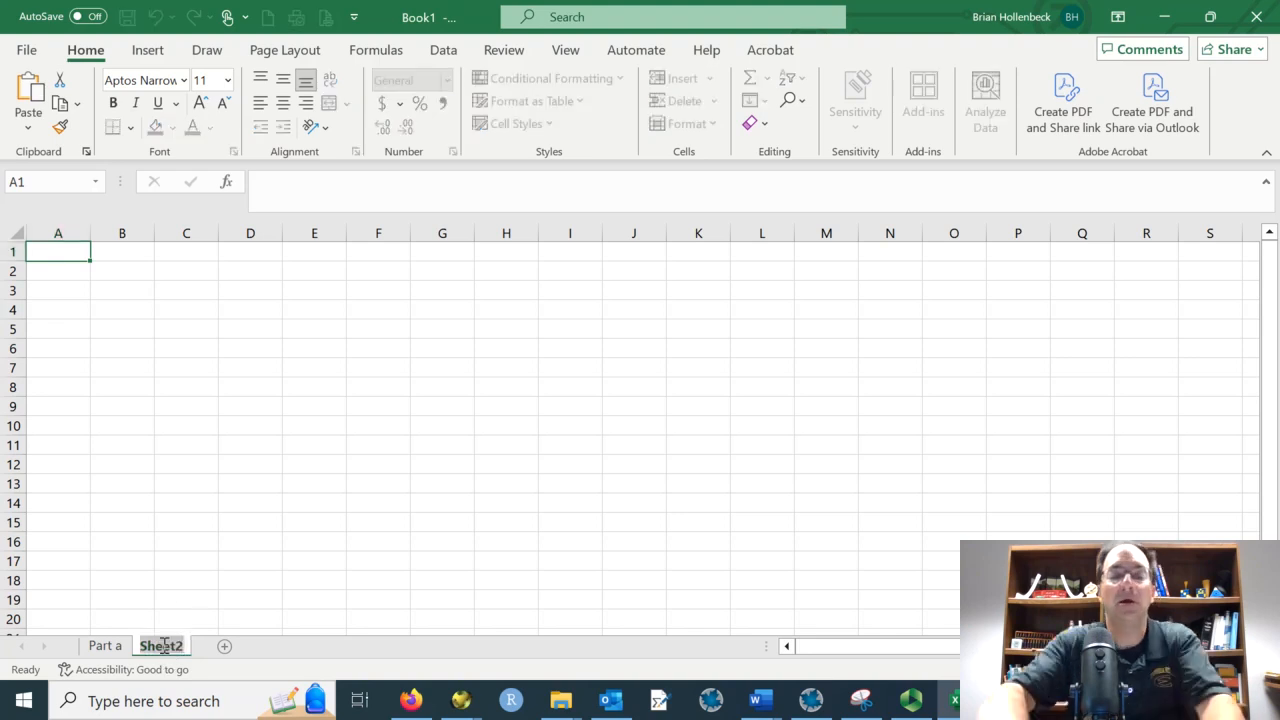
type("Part b")
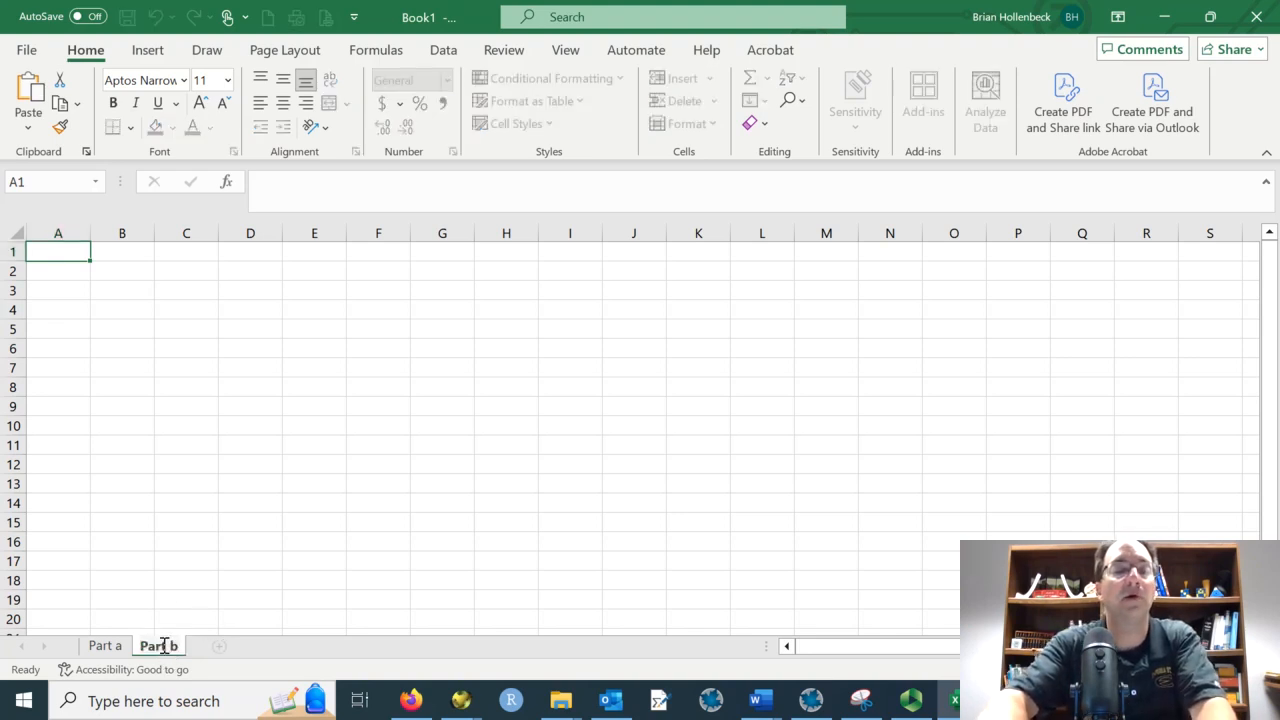
key("Return")
Step: Set the miles per gallon in B2 of the Part a sheet to 35
left_click(105, 646)
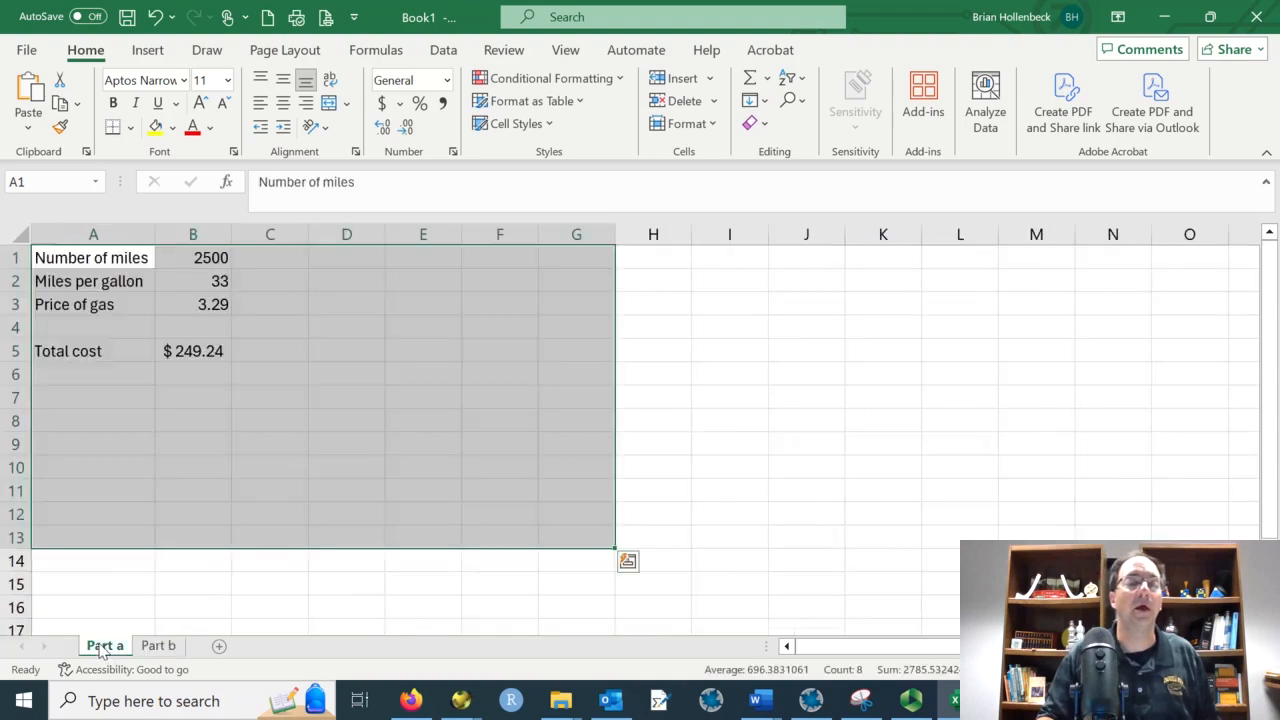
left_click(218, 286)
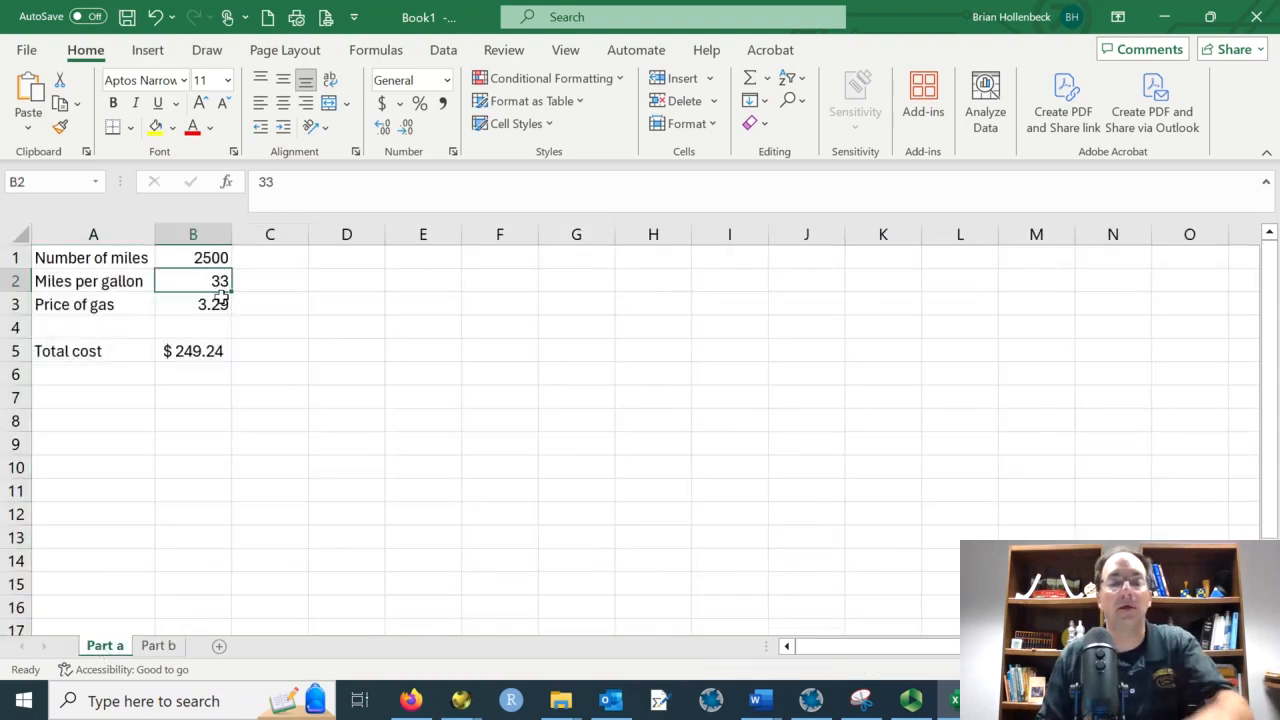
type("35")
key("Return")
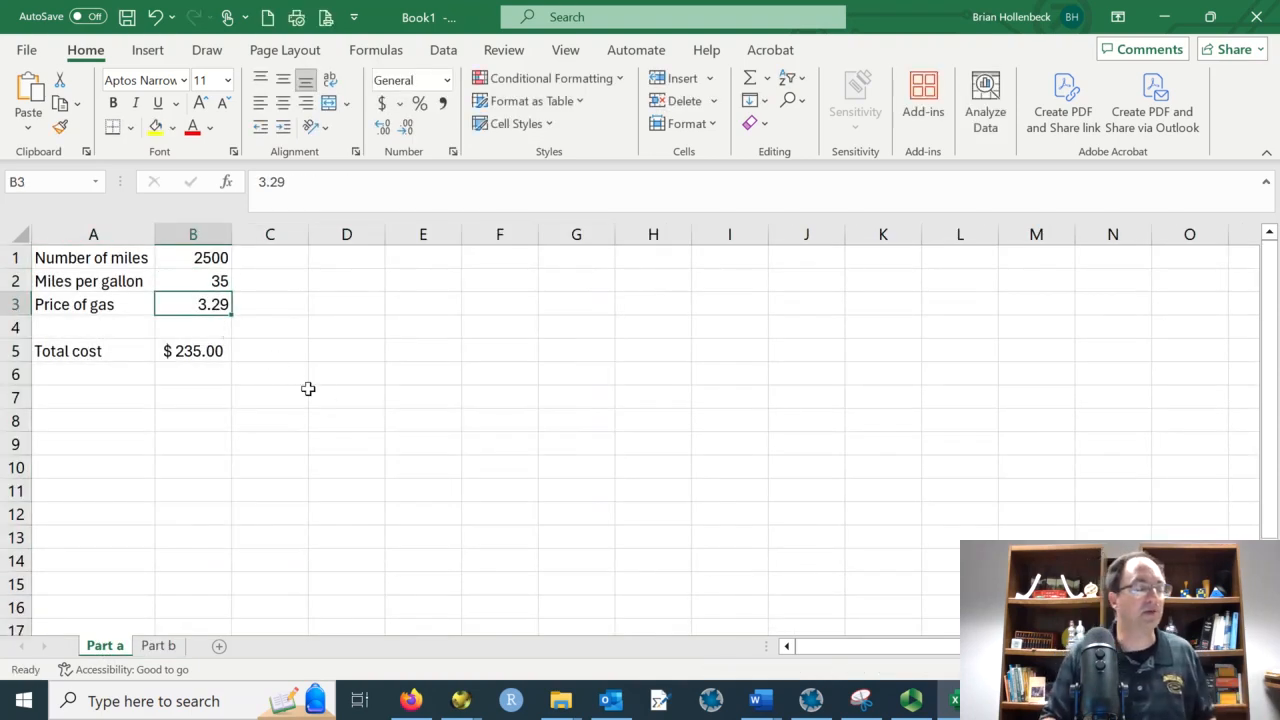
Step: Copy the calculation in A1:B5 of Part a and paste it transposed at A1 of the Part b sheet
left_click_drag(100, 266, 185, 349)
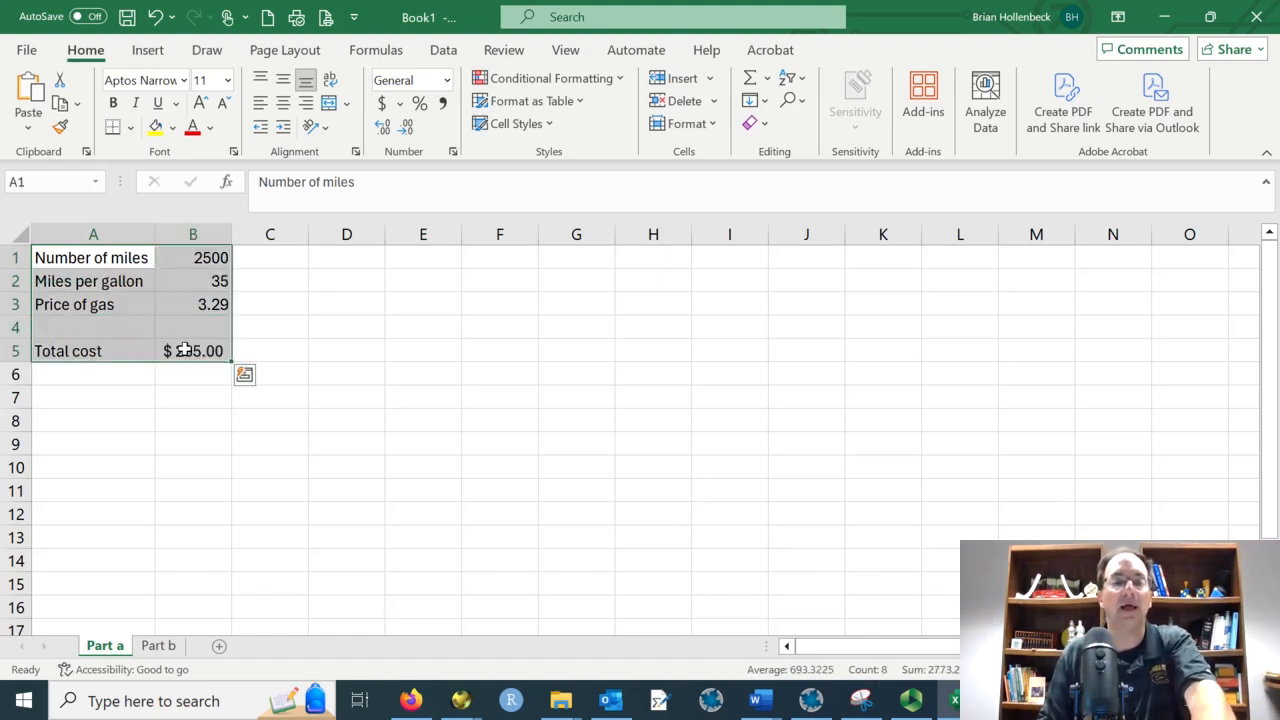
key("ctrl+c")
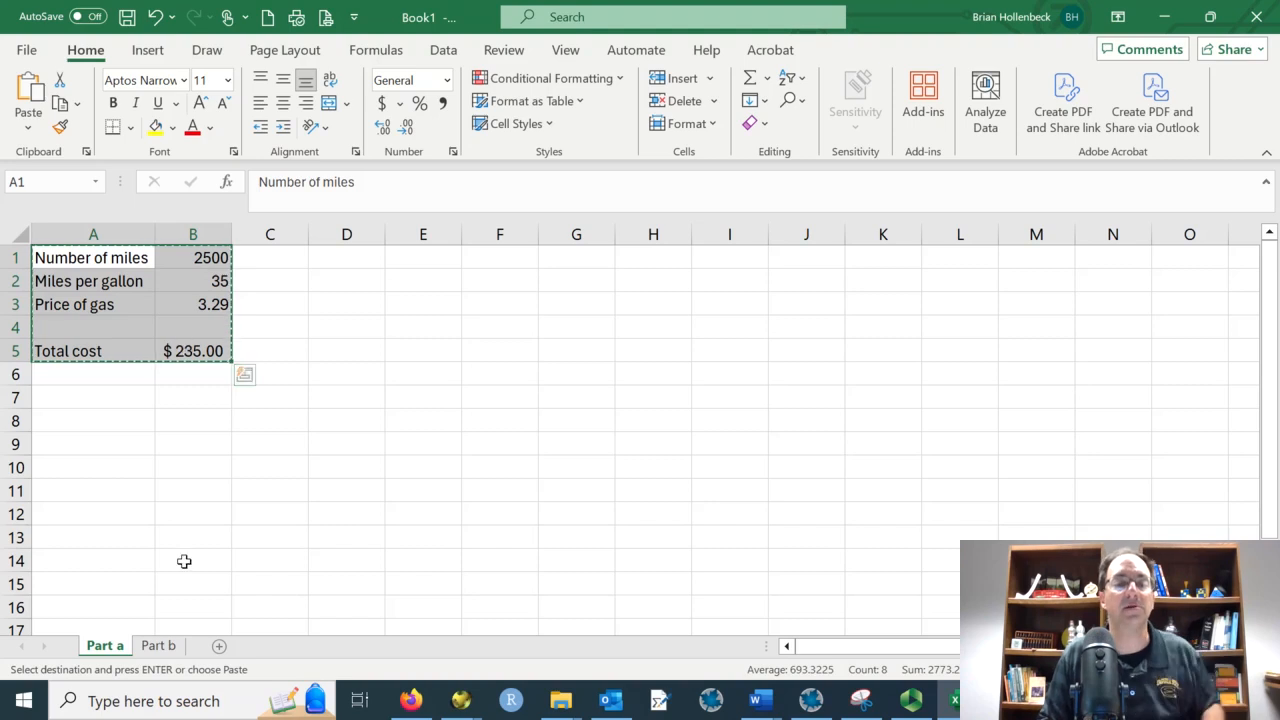
left_click(158, 647)
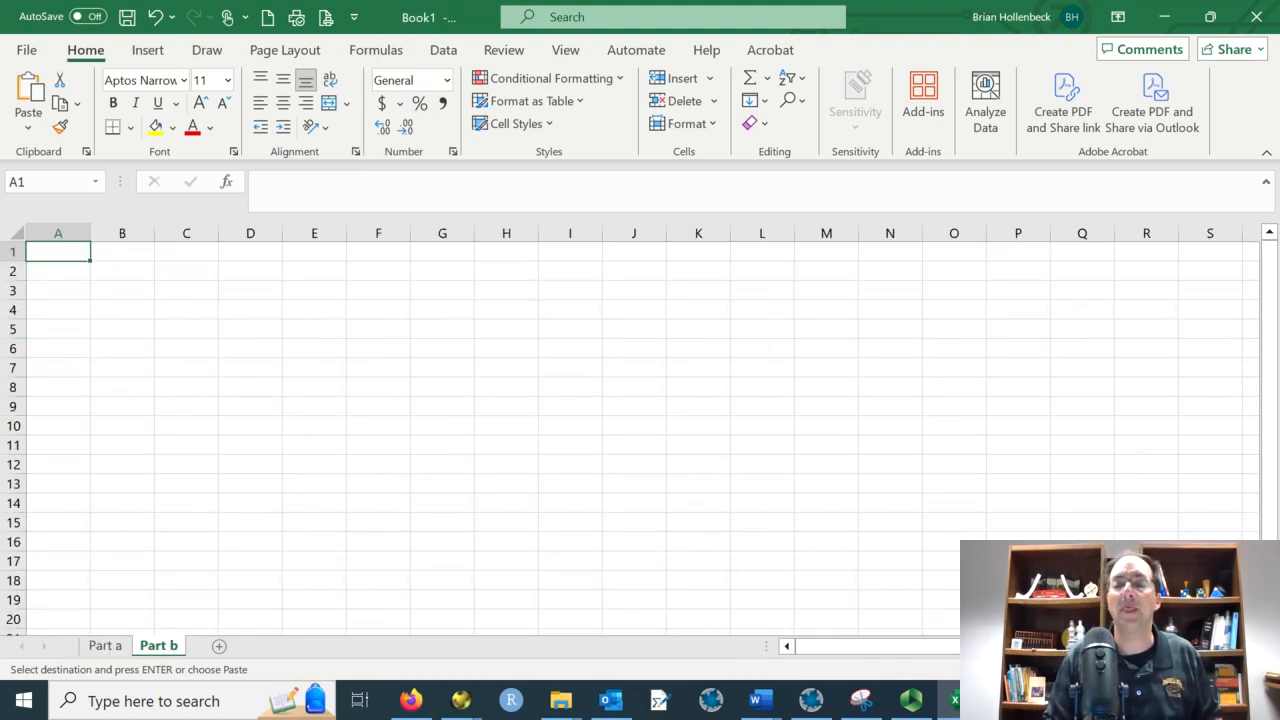
scroll(466, 451, "up", 2, "ctrl")
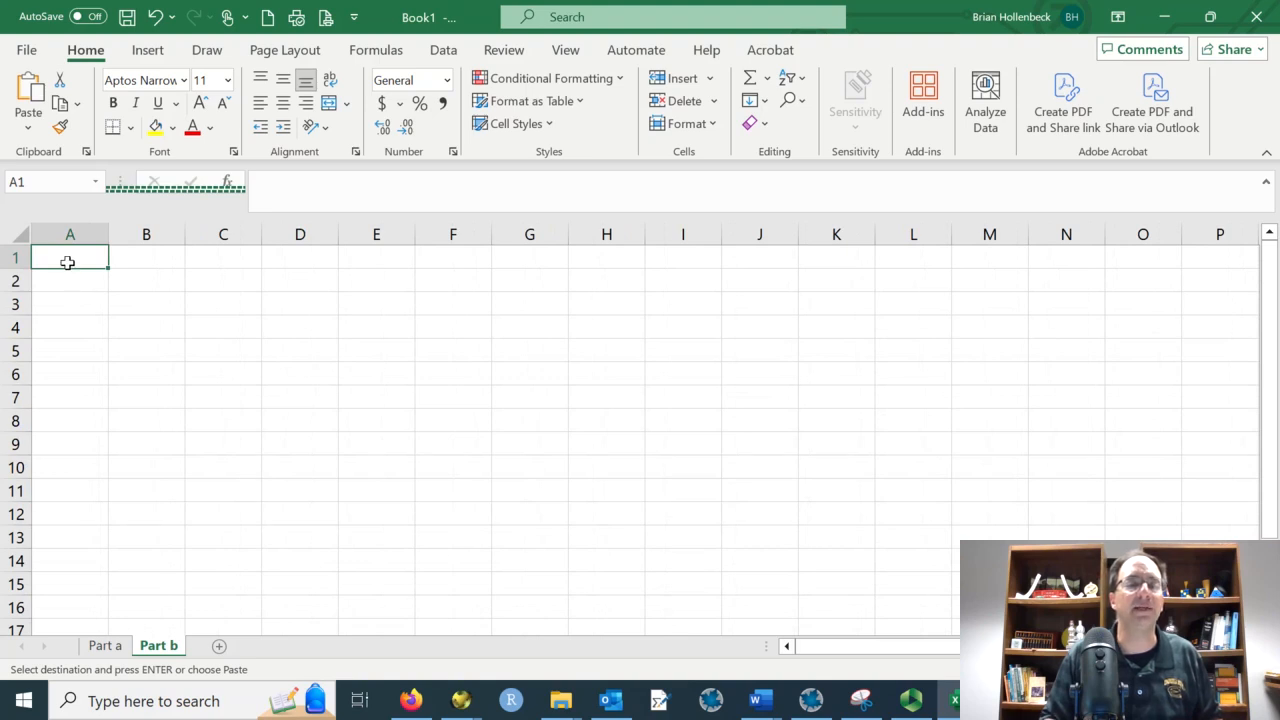
right_click(67, 262)
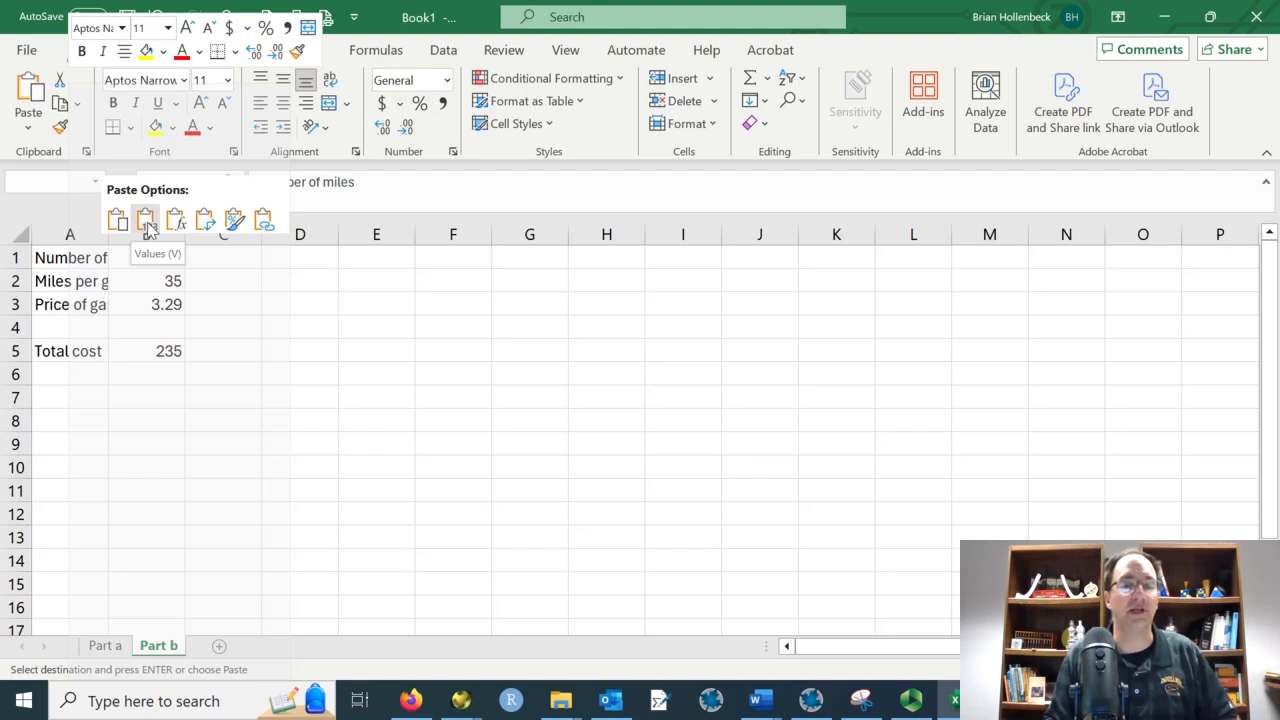
left_click(207, 226)
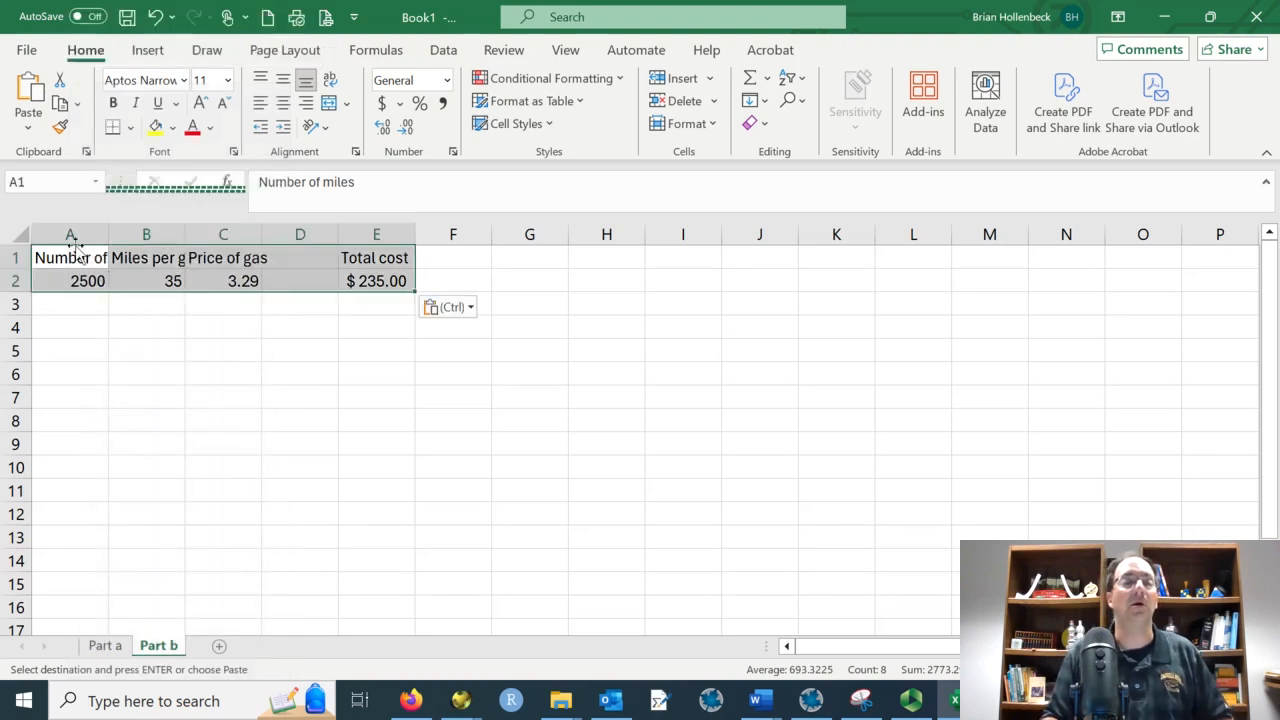
Step: AutoFit the widths of columns A to E on Part b and center their contents
left_click_drag(76, 236, 416, 235)
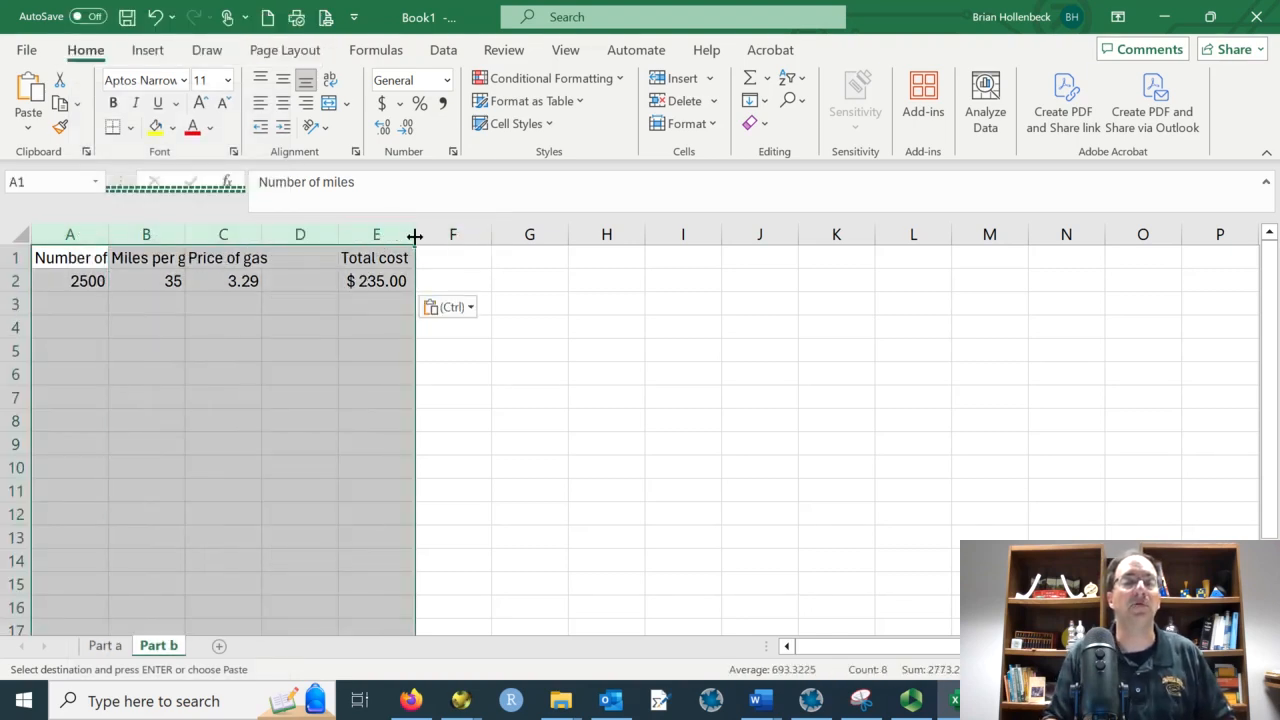
double_click(415, 236)
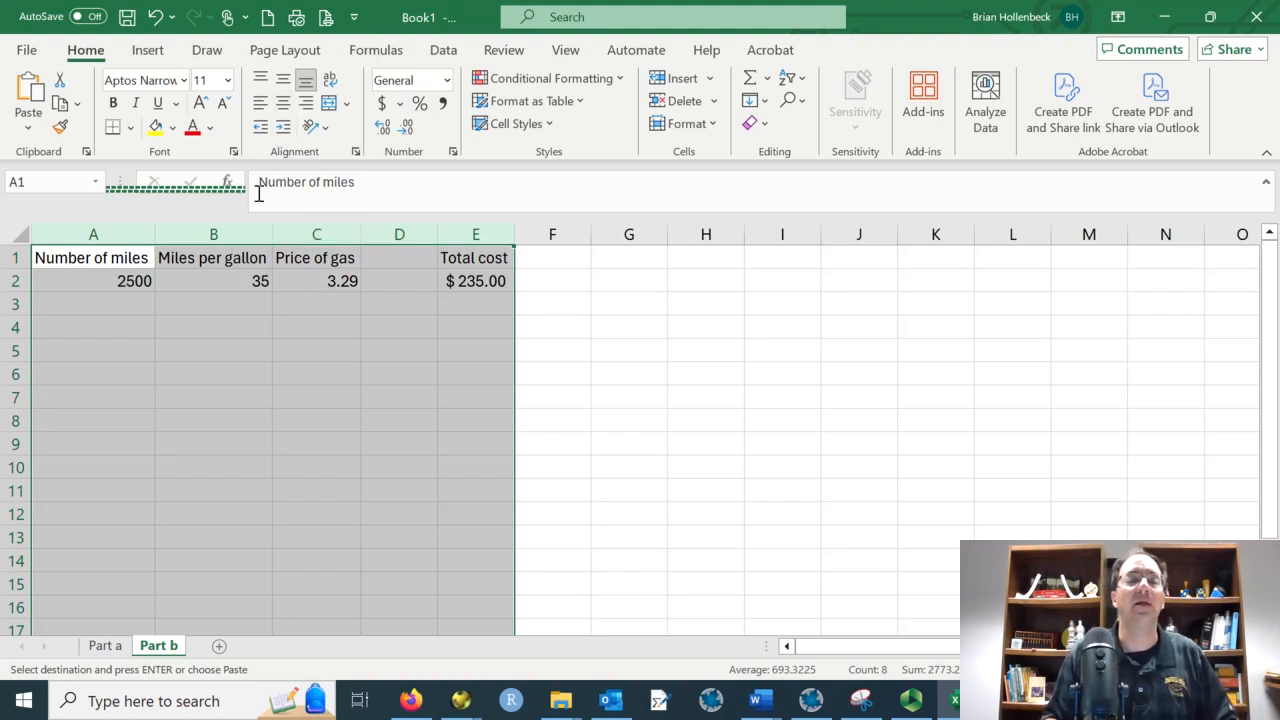
left_click(284, 112)
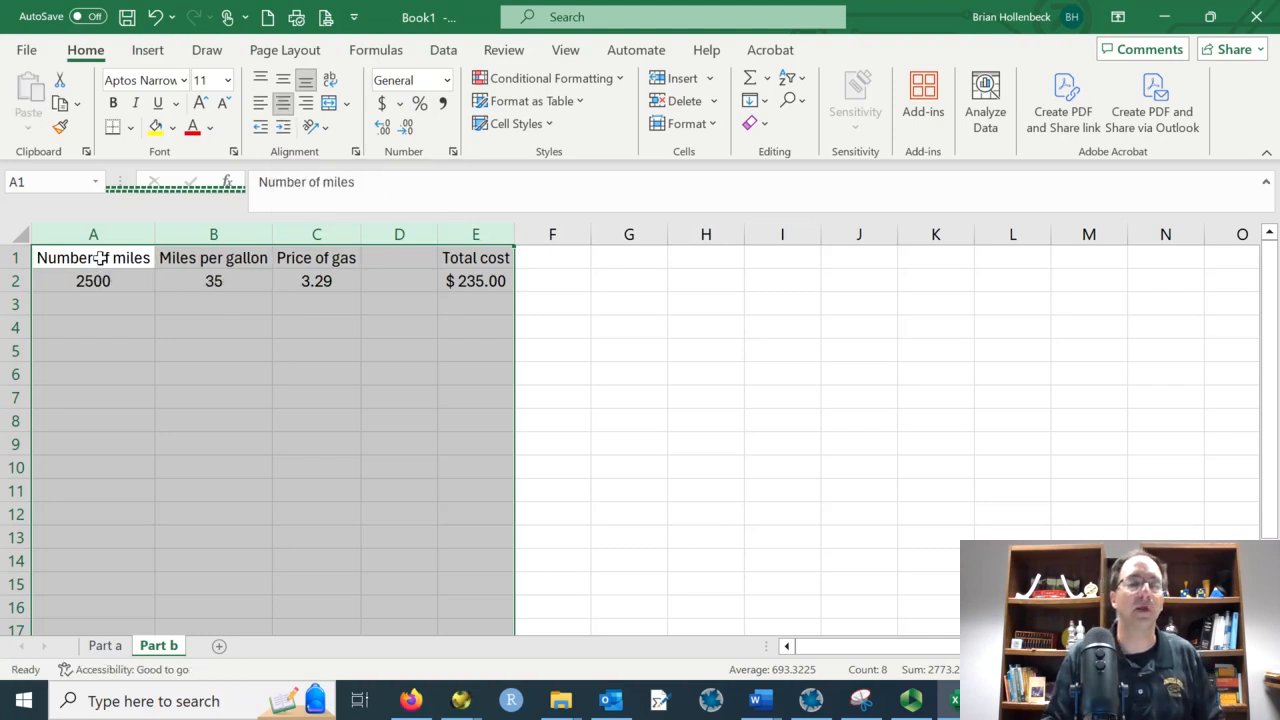
Step: Make the headings in A1:E1 bold and add a bottom border beneath them
left_click_drag(106, 258, 478, 245)
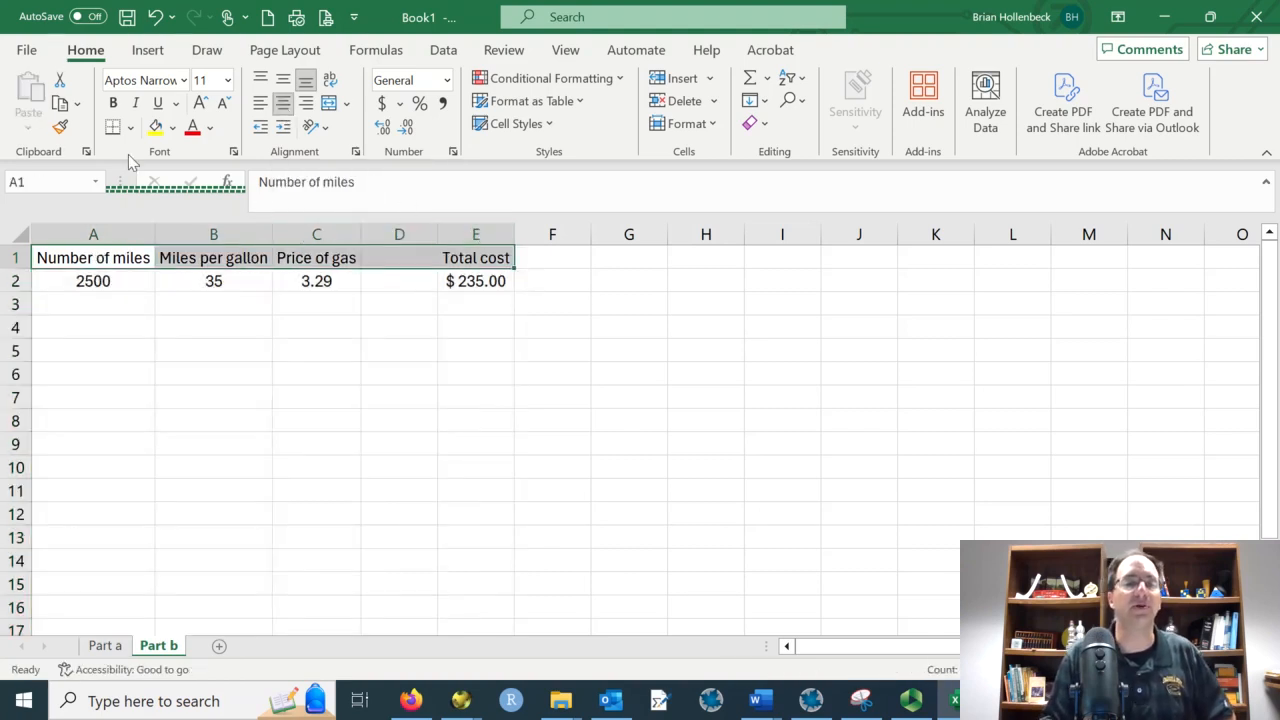
left_click(114, 104)
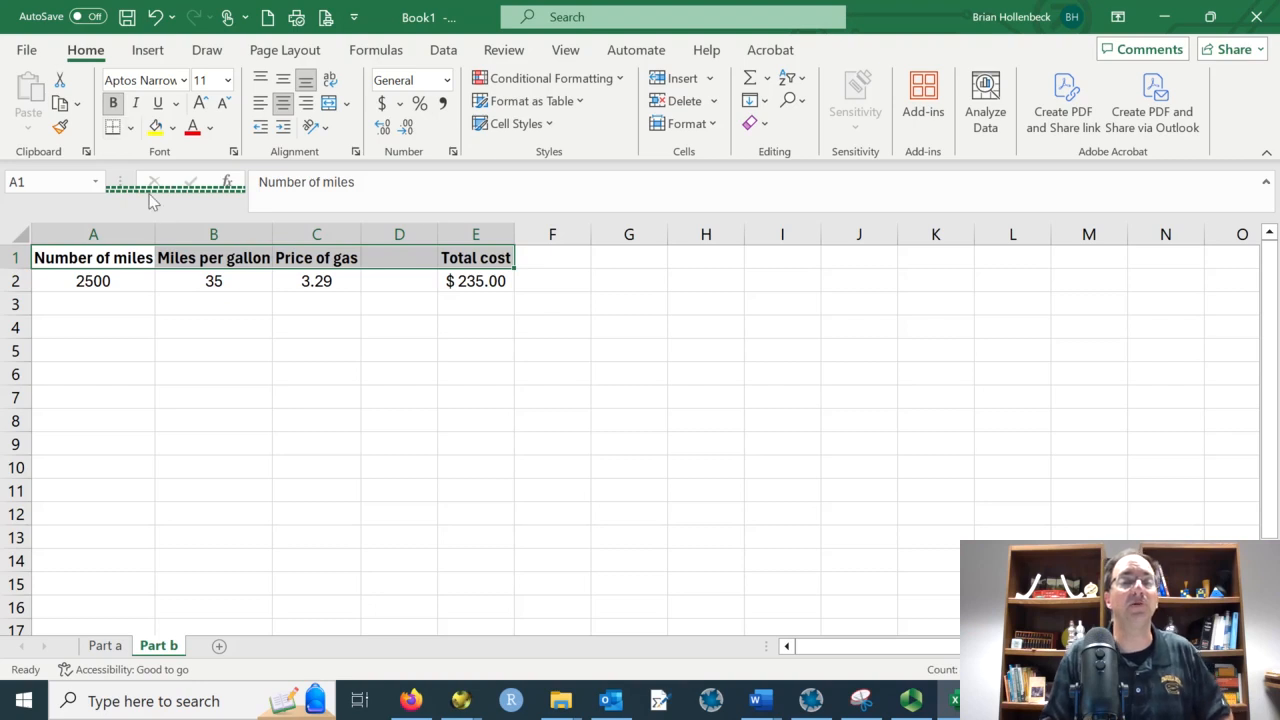
left_click(118, 133)
left_click(231, 375)
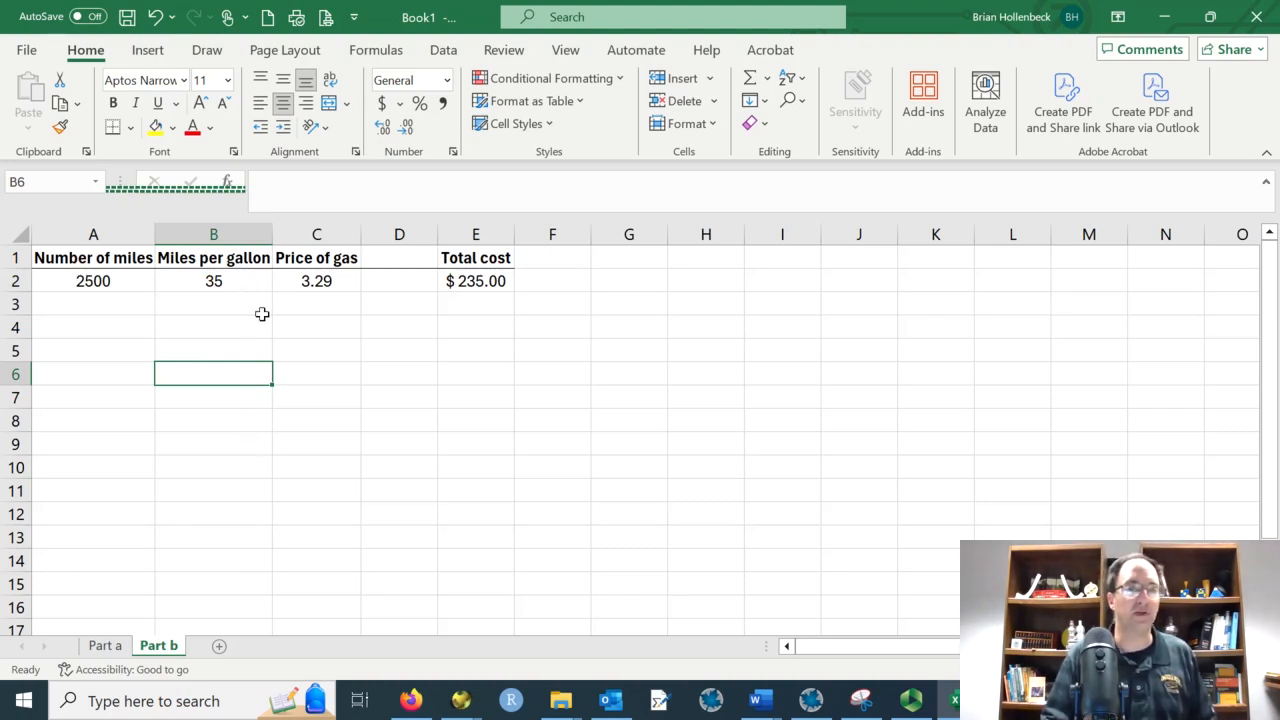
Step: Enter gas prices of 2.50 in C2 and 2.60 in C3
left_click(323, 278)
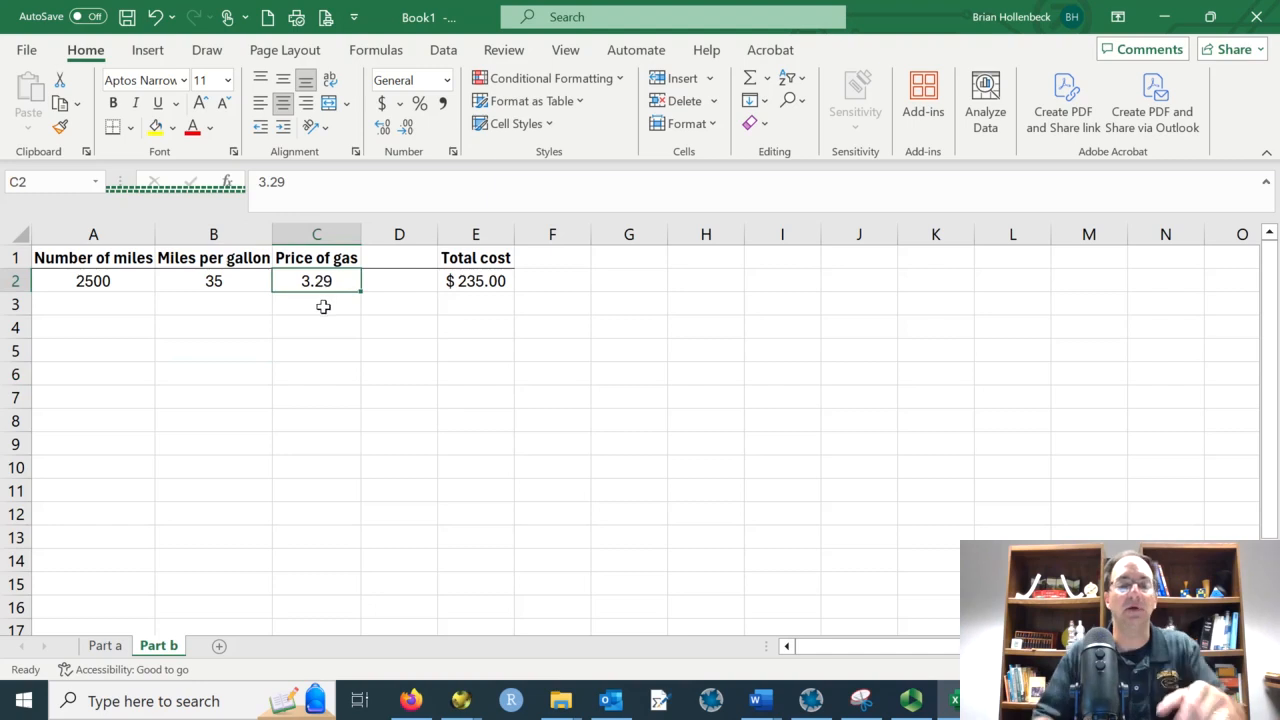
type("2.50")
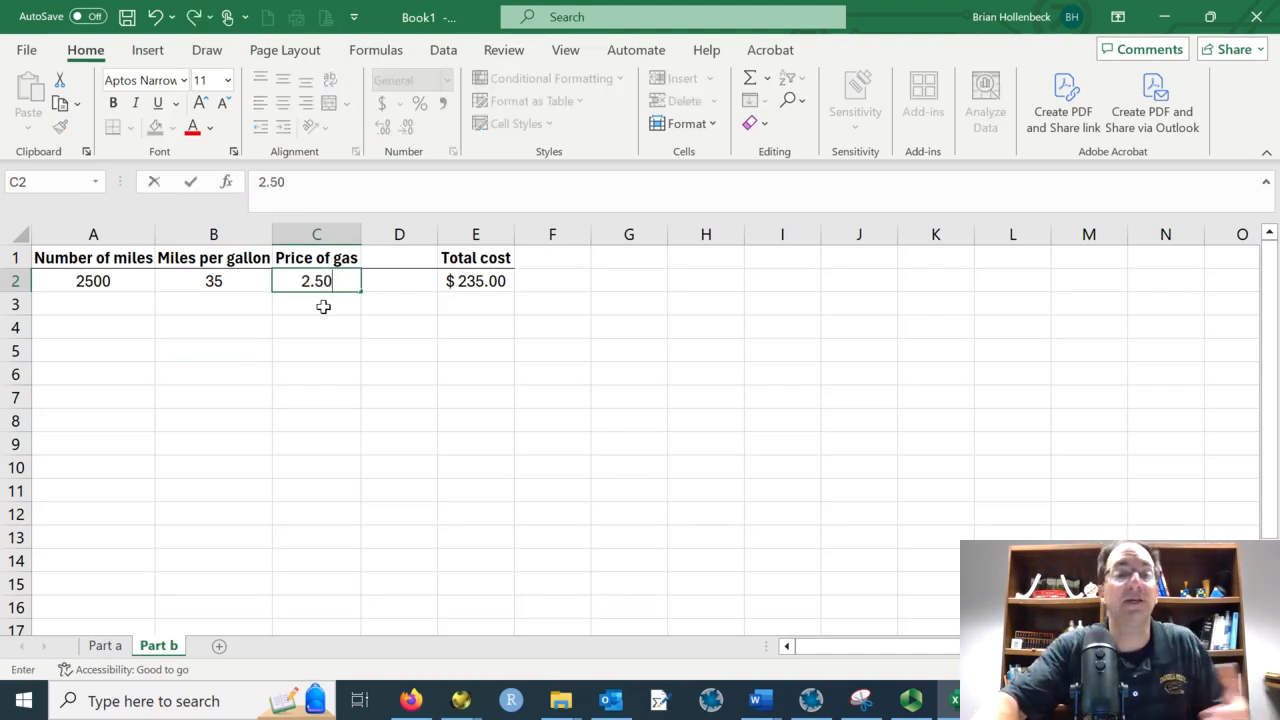
key("Return")
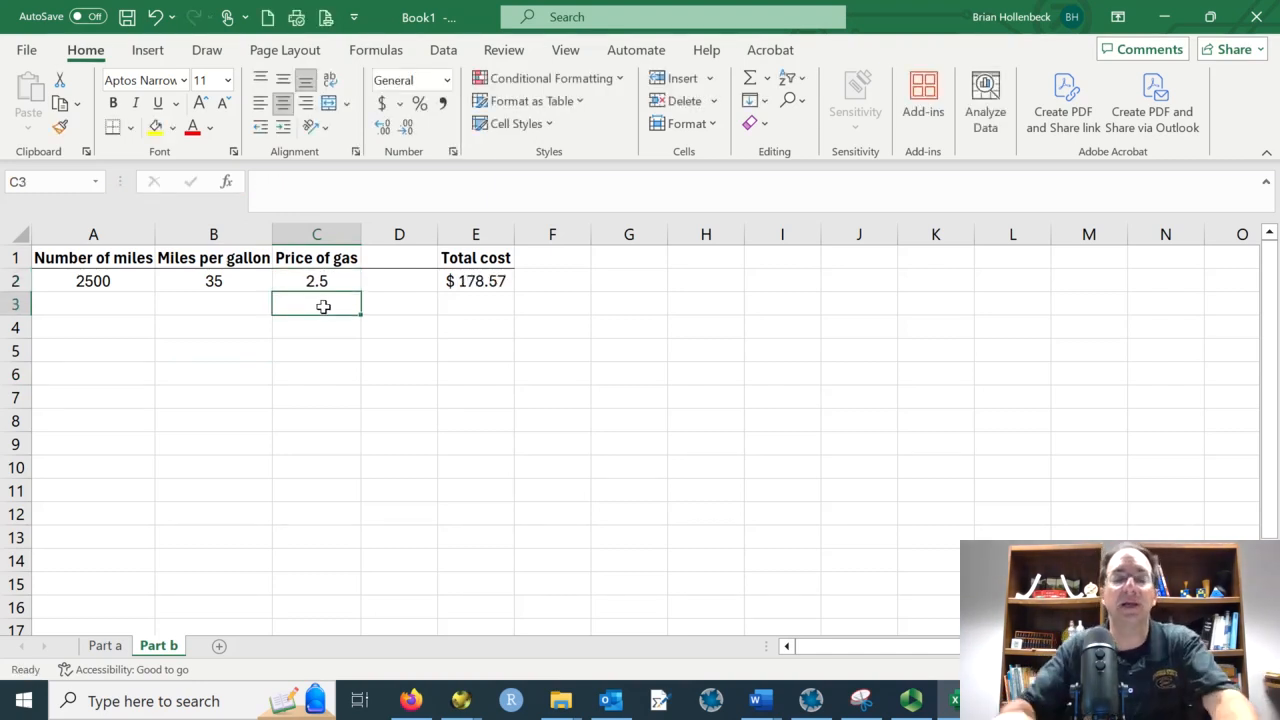
type("2.60")
key("Return")
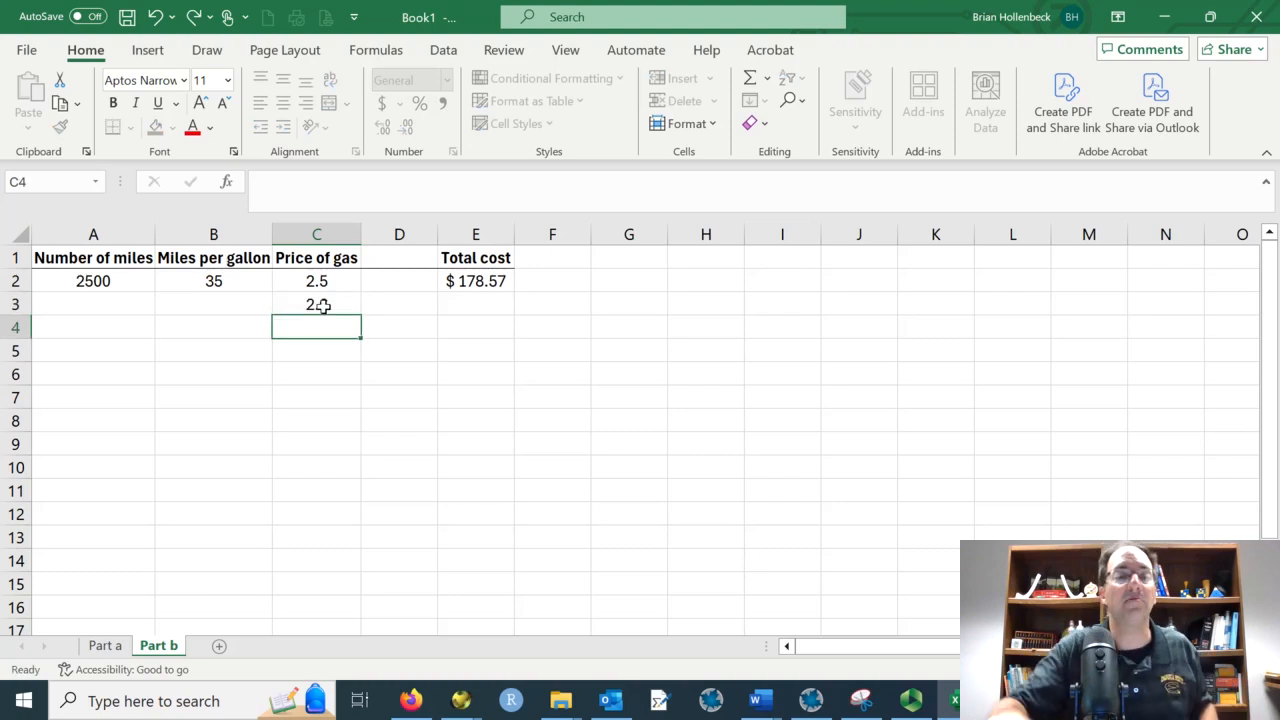
Step: Display the gas prices in C2 and C3 with two decimal places
left_click_drag(337, 280, 337, 294)
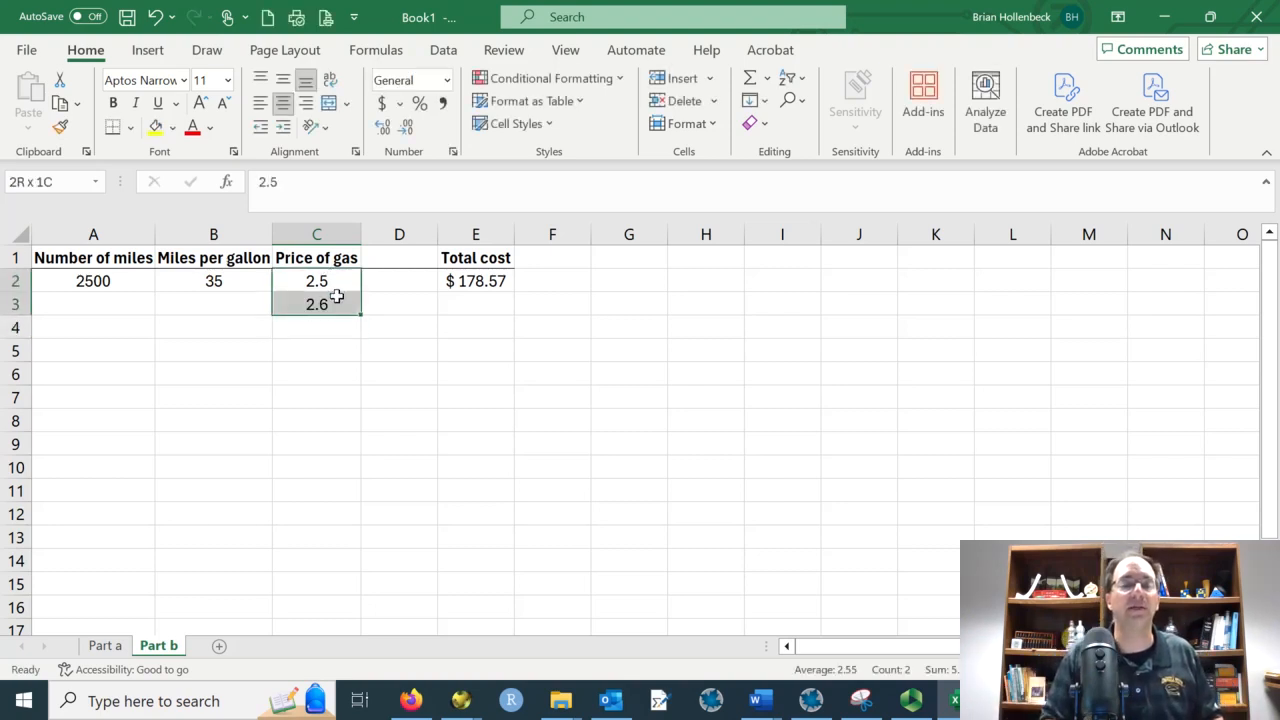
left_click(331, 281)
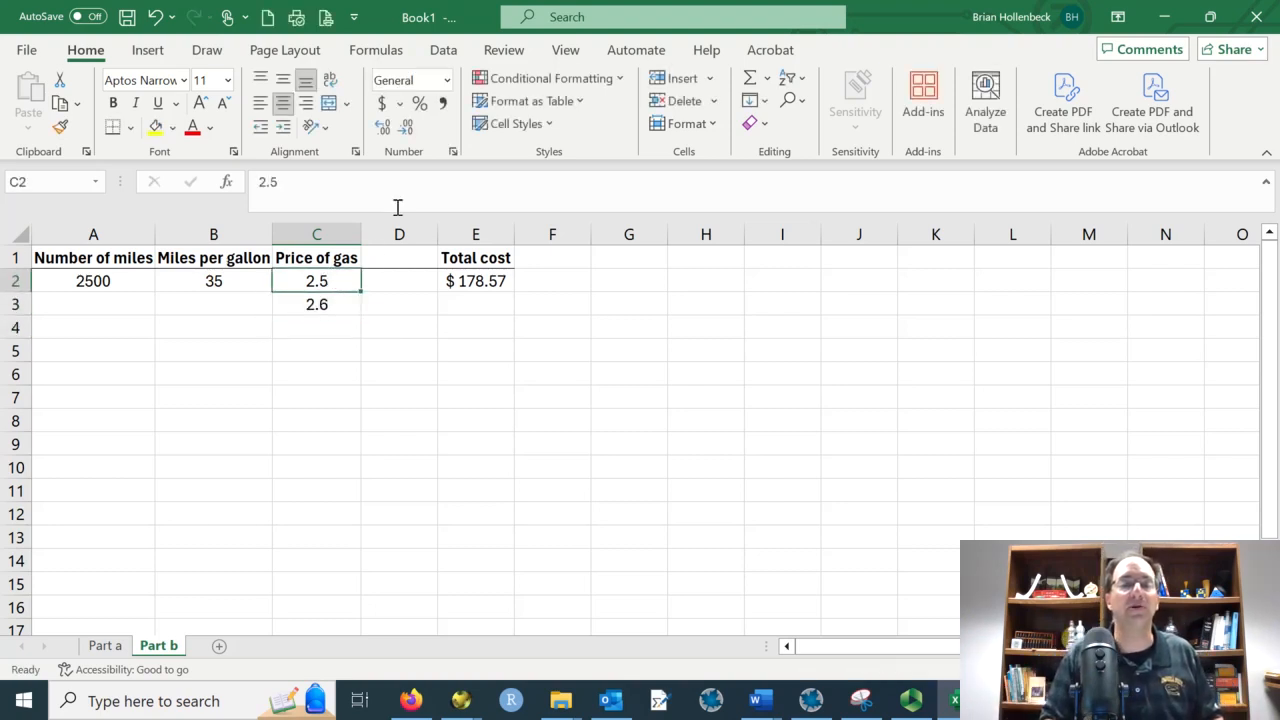
left_click(384, 128)
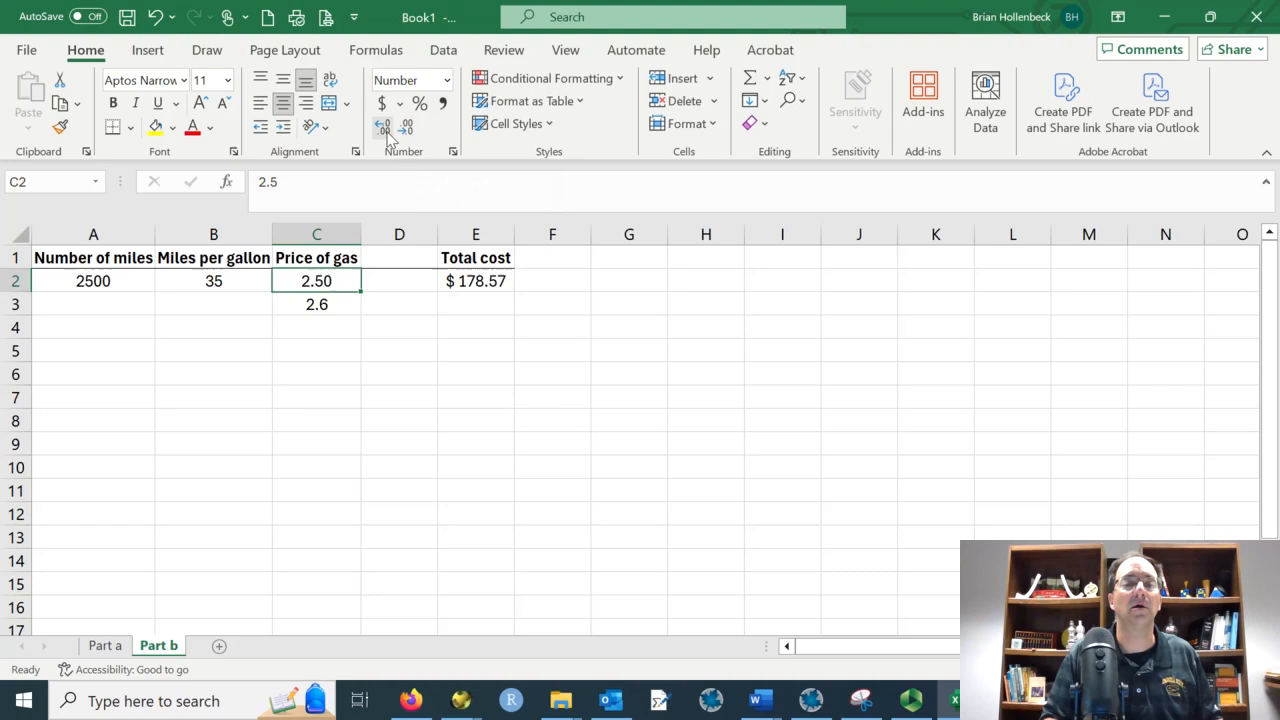
left_click(334, 300)
left_click(384, 128)
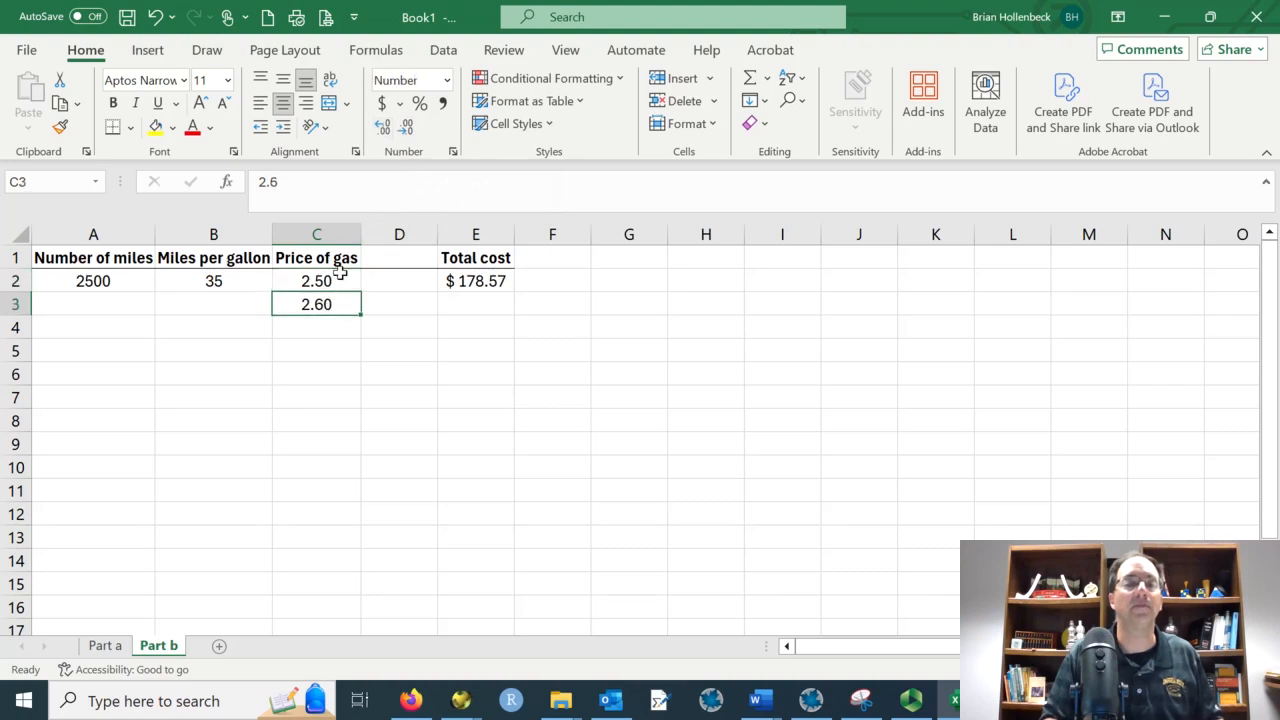
Step: Extend the gas price series from C2:C3 down to C27, ending at 5.00
left_click_drag(338, 279, 344, 300)
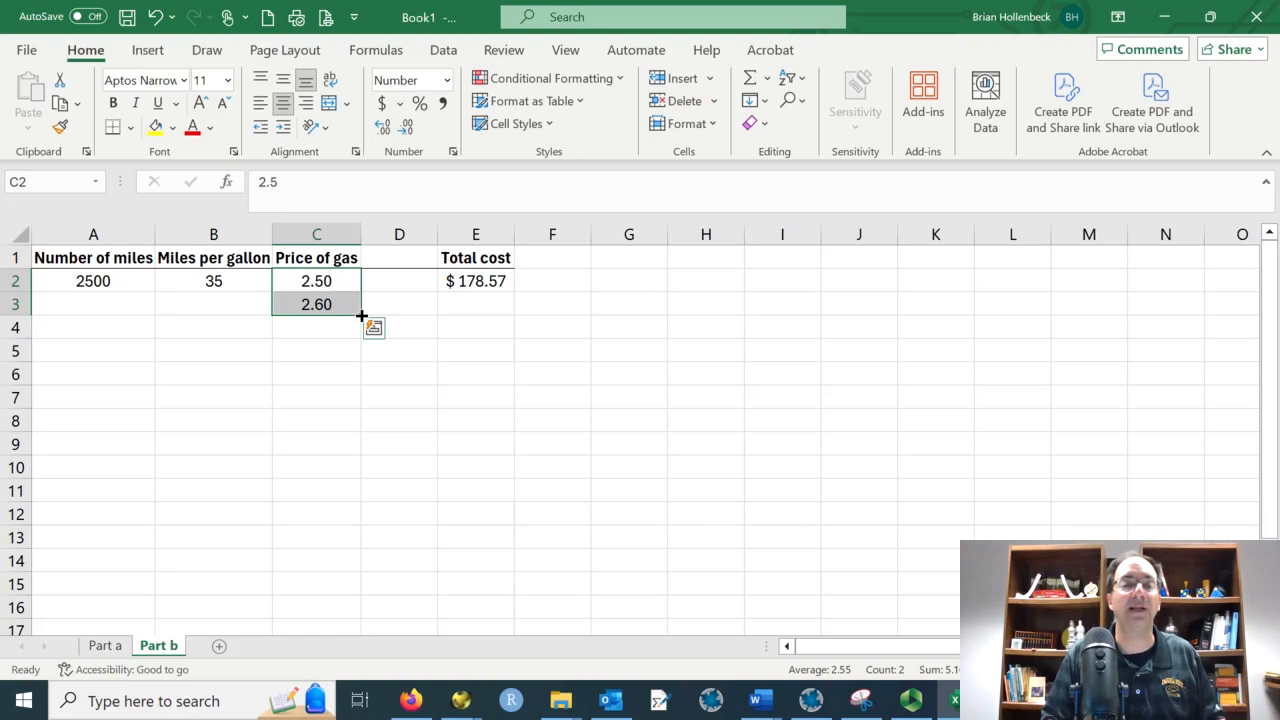
mouse_move(361, 316)
left_mouse_down()
mouse_move(366, 397)
mouse_move(337, 660)
mouse_move(362, 575)
mouse_move(351, 631)
left_mouse_up()
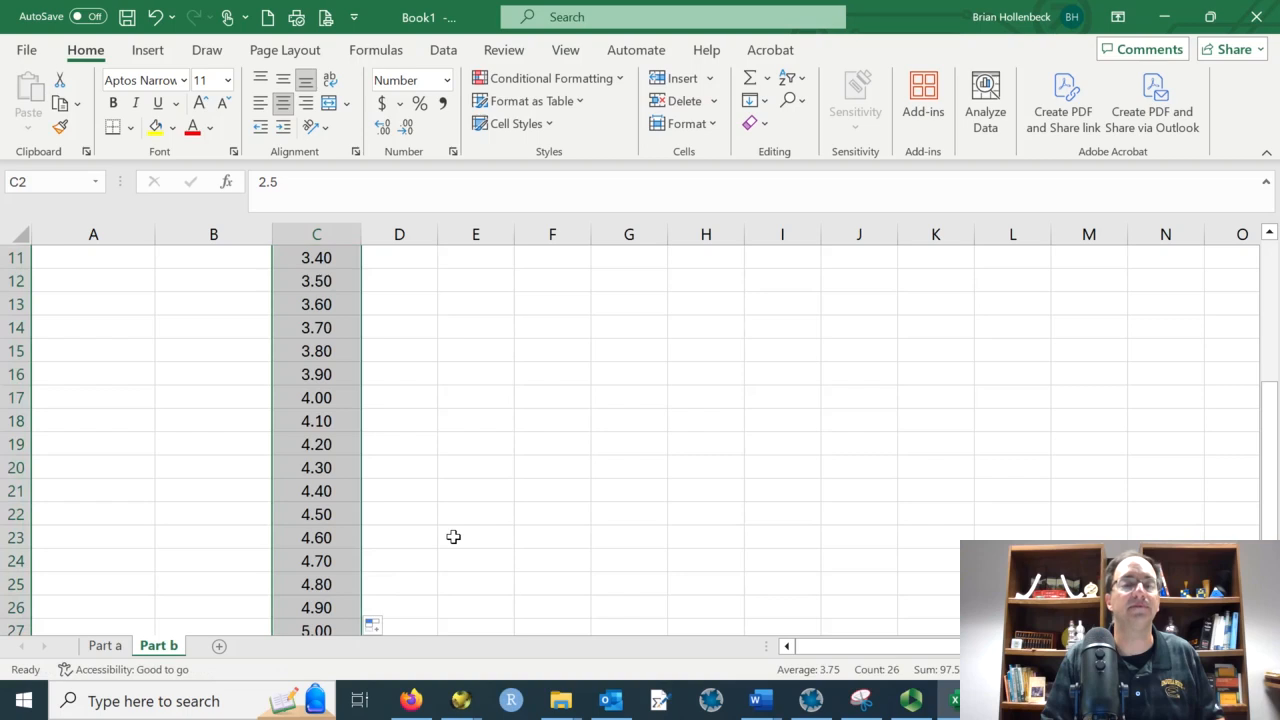
scroll(453, 537, "up", 4)
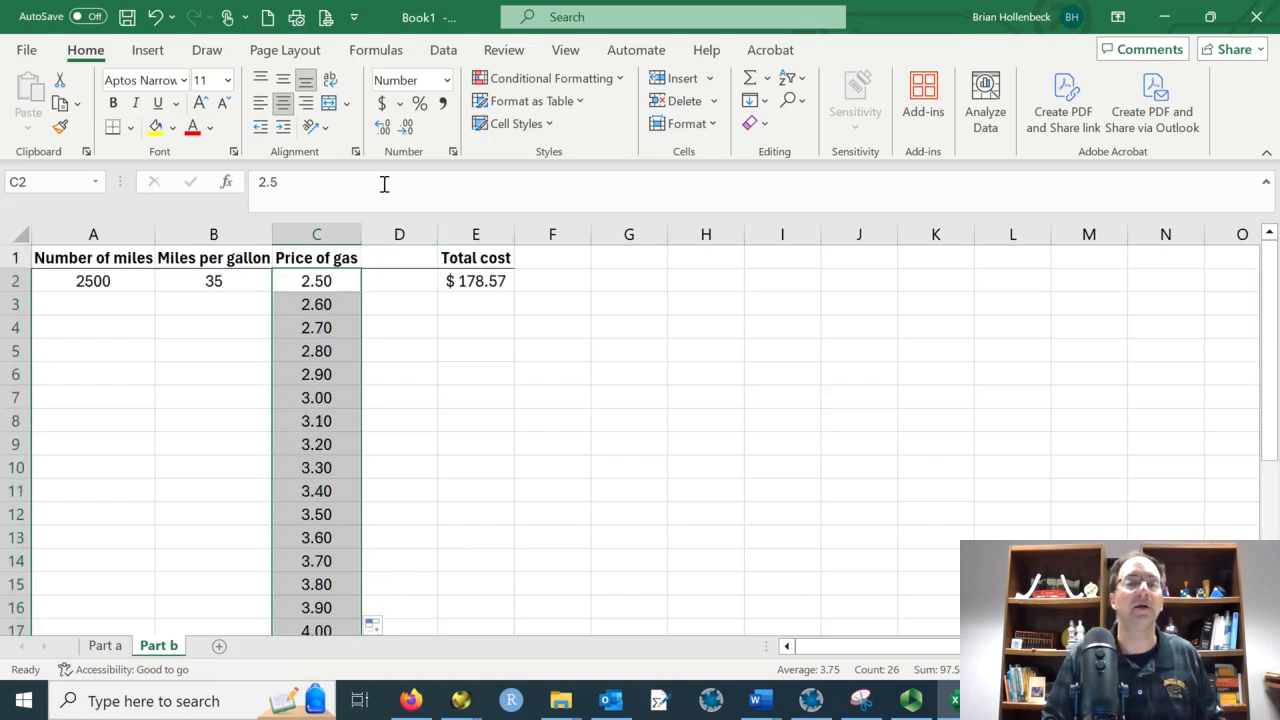
Step: Apply the Accounting number format with dollar signs to the gas prices in C2:C27
left_click(384, 104)
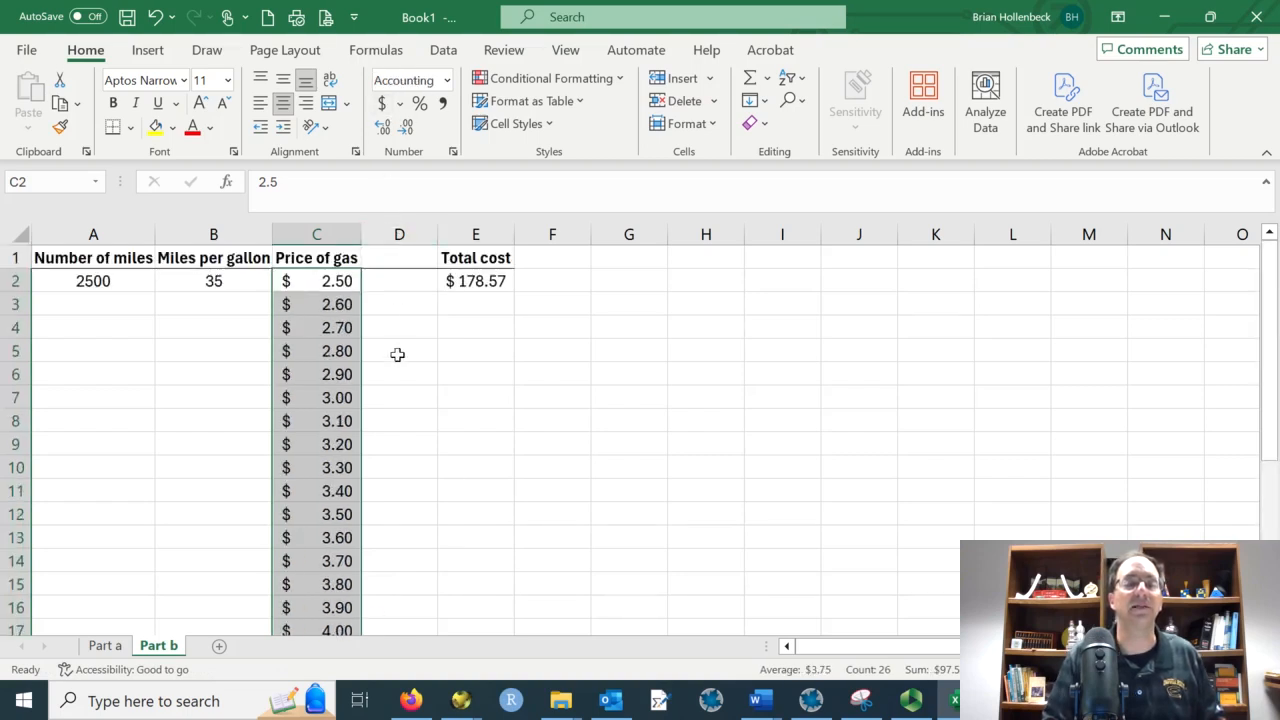
left_click(426, 421)
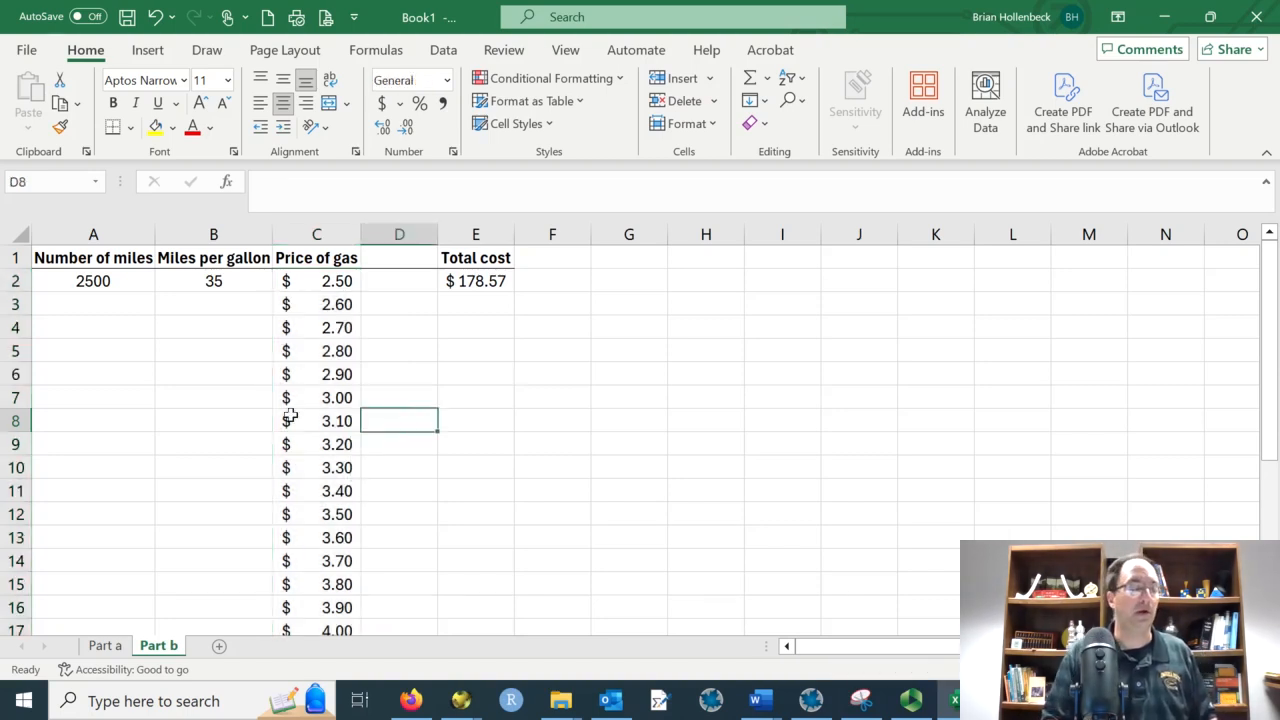
scroll(318, 404, "down", 1)
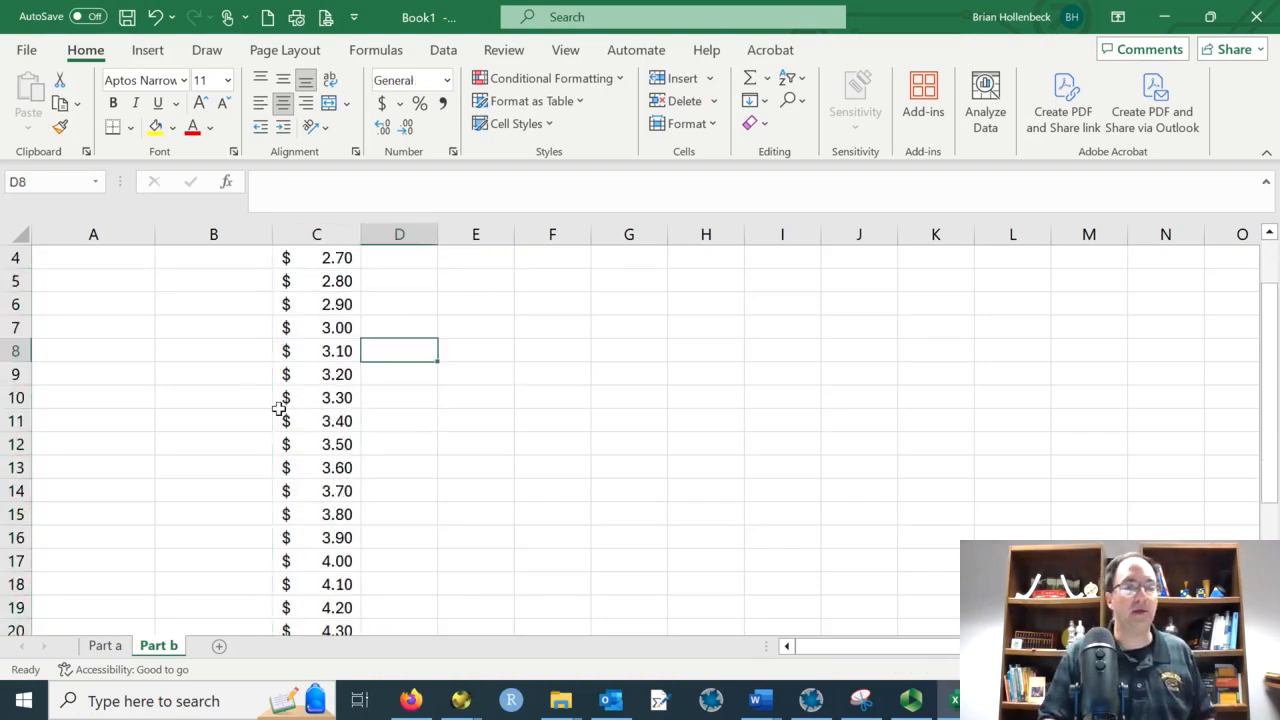
scroll(215, 352, "up", 1)
Step: Fill the 2500 miles in A2 and the 35 miles per gallon in B2 down to row 27
left_click_drag(110, 283, 215, 285)
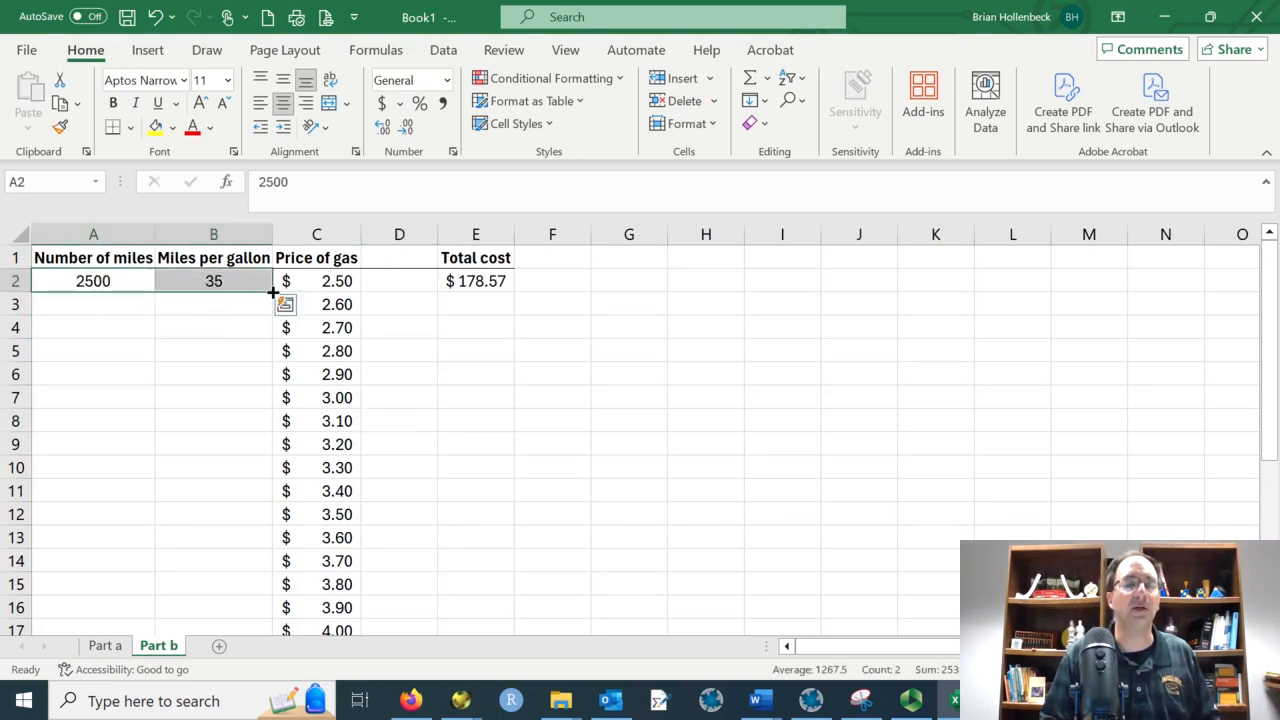
double_click(272, 290)
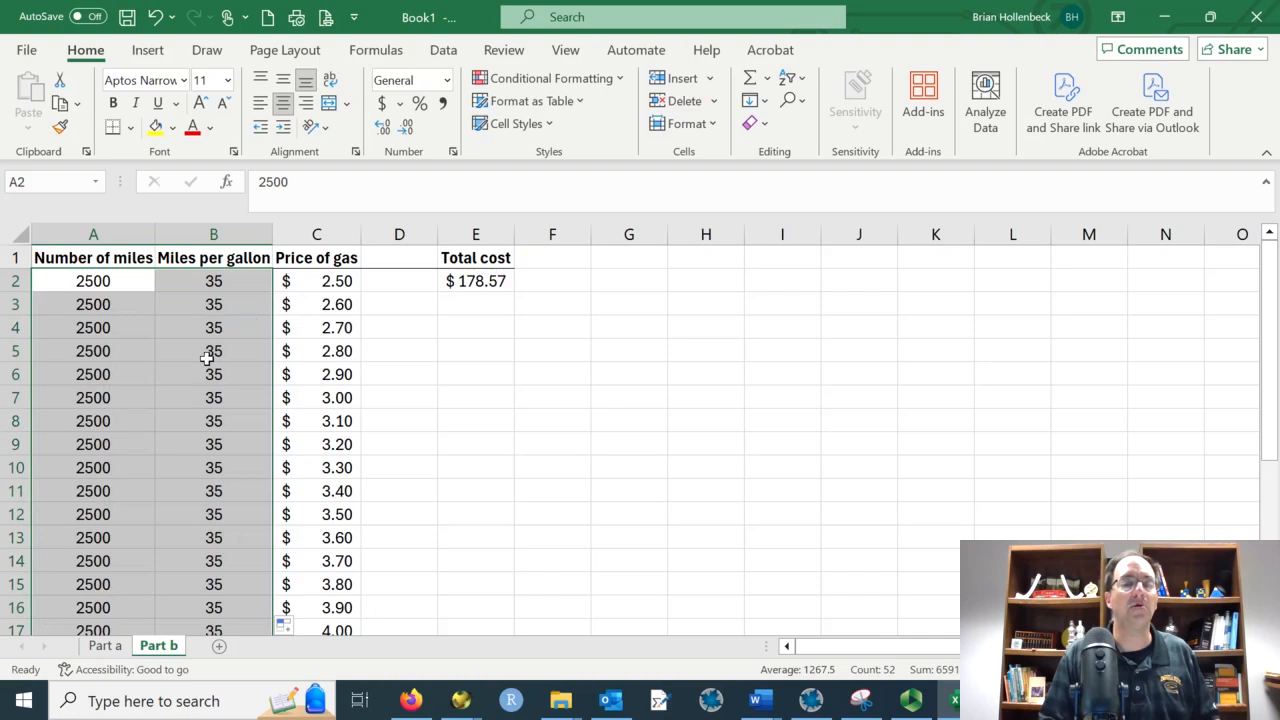
scroll(206, 356, "down", 6)
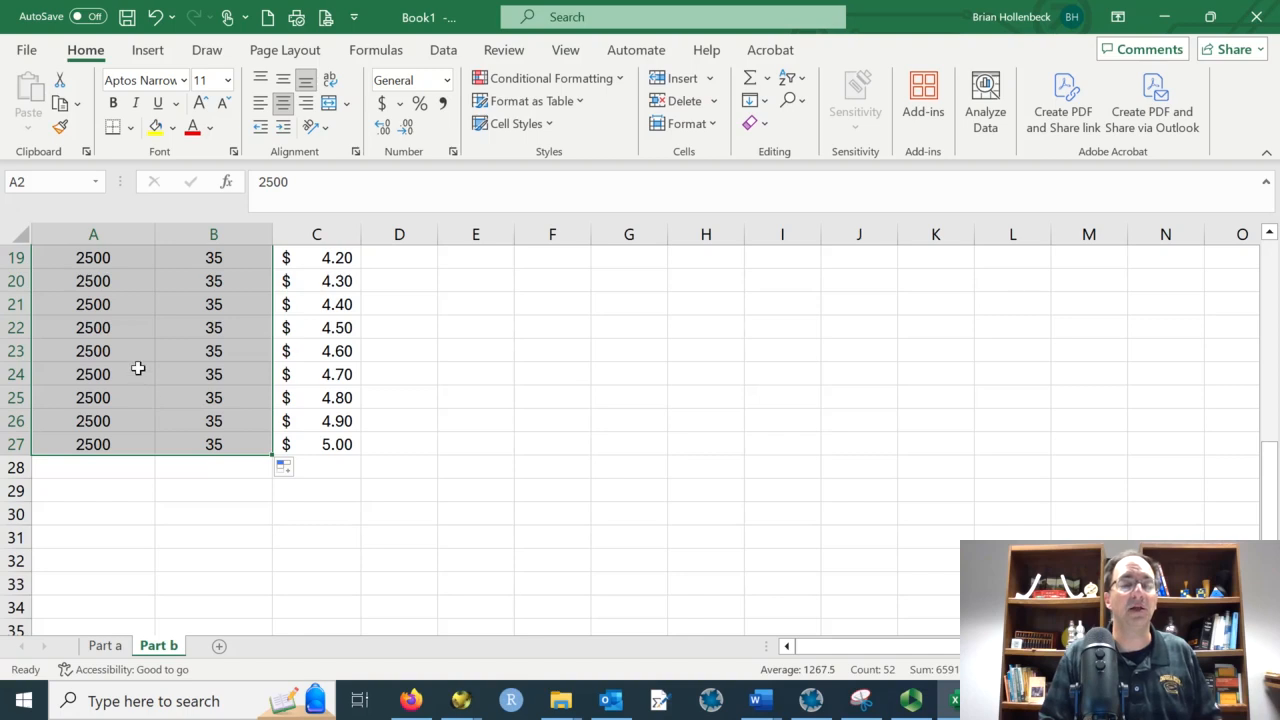
scroll(138, 368, "up", 6)
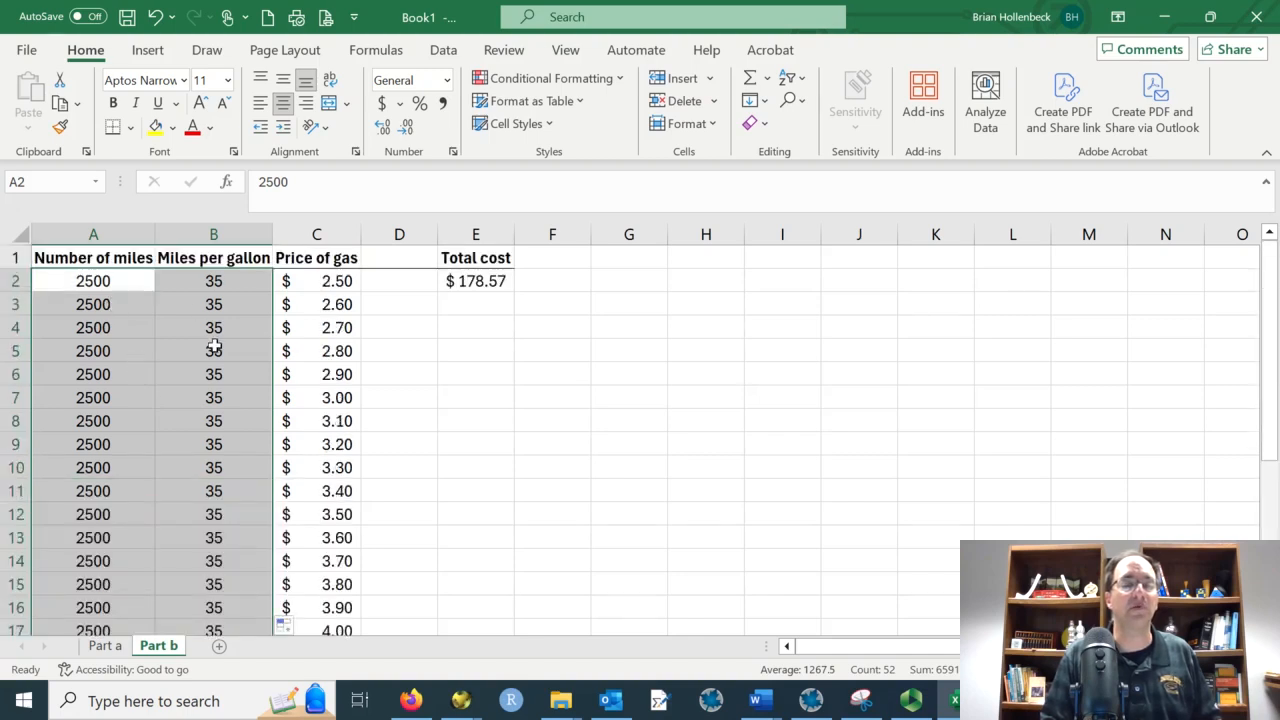
scroll(209, 445, "down", 3)
scroll(209, 445, "down", 2)
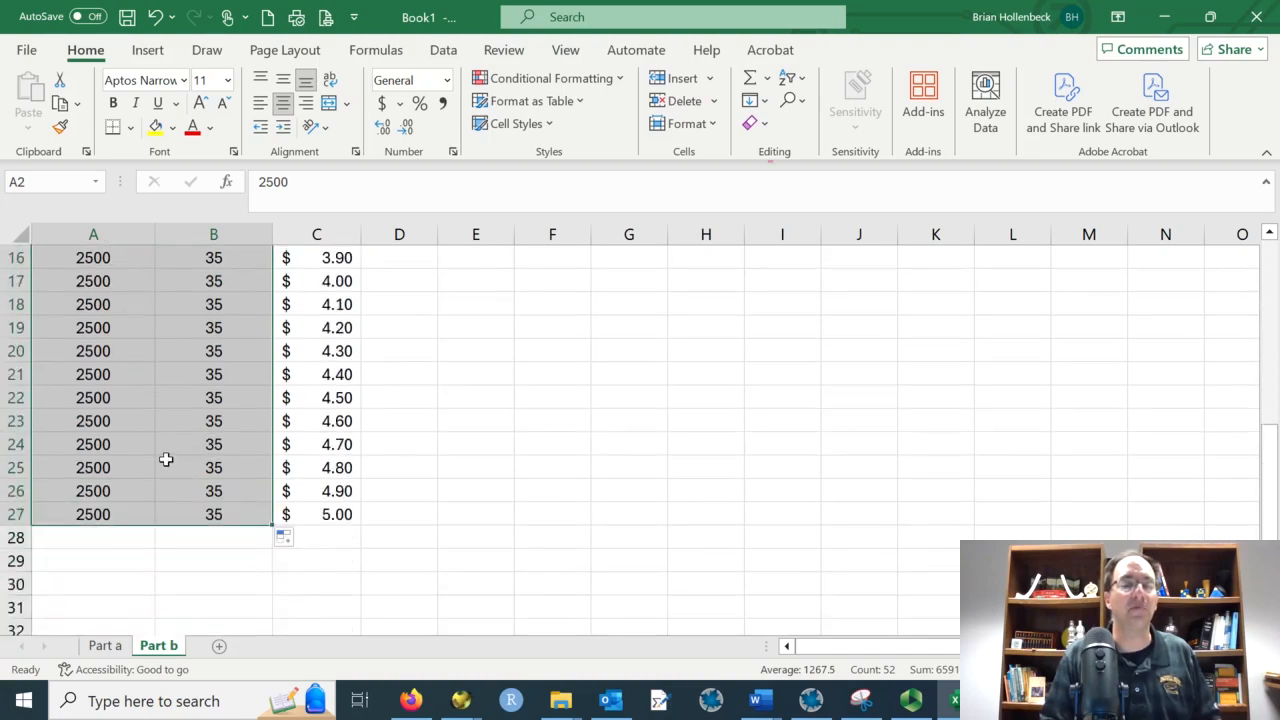
scroll(146, 449, "up", 5)
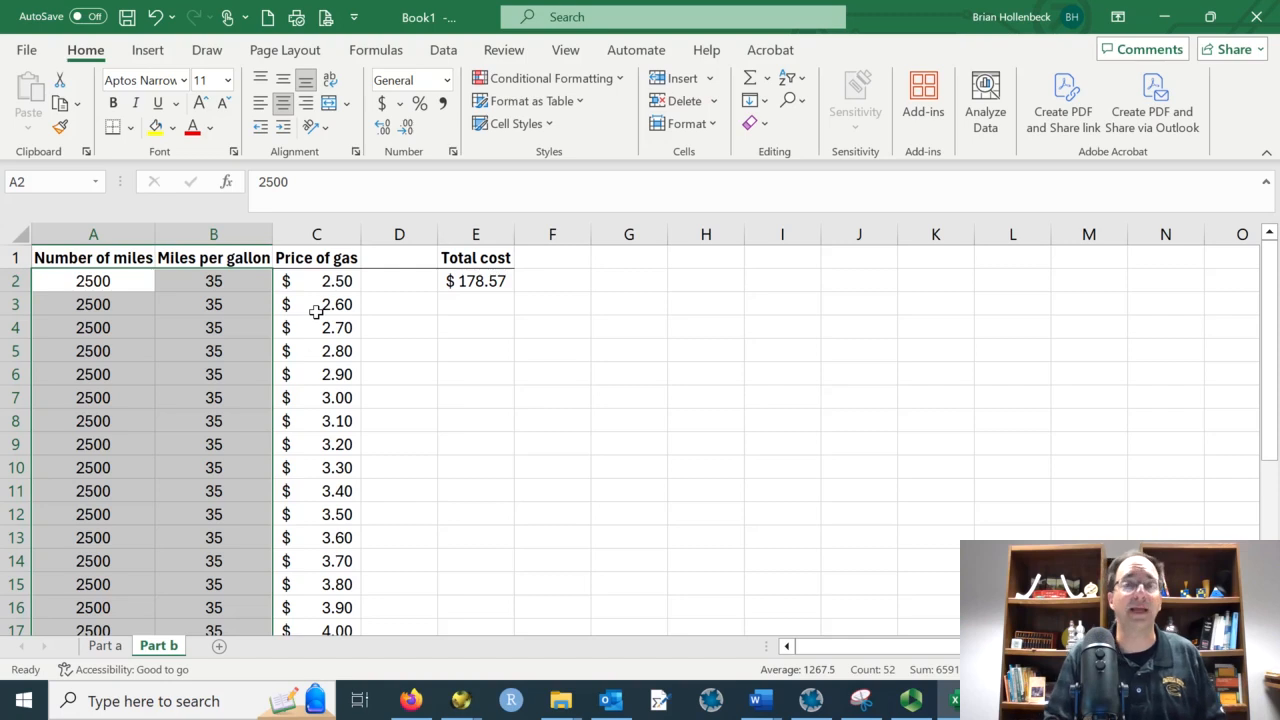
Step: Copy the total cost formula from E2 down to E27 and review the costs against the gas prices
left_click(474, 282)
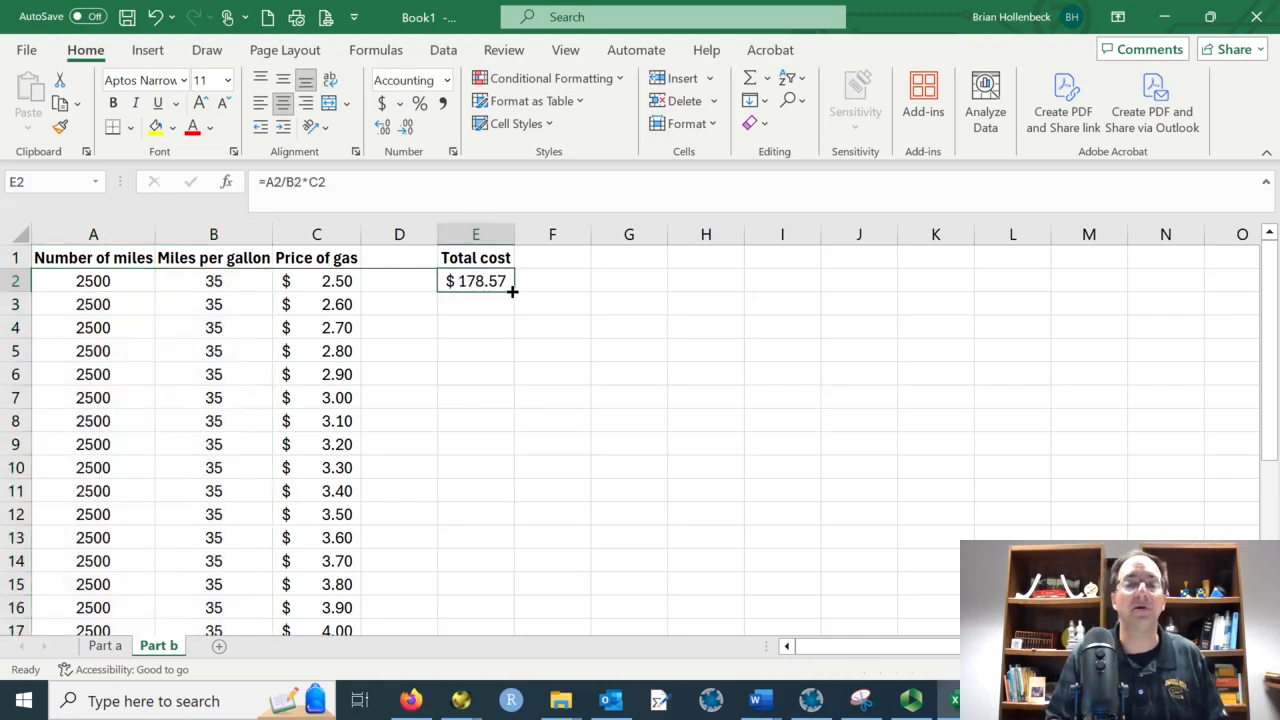
left_click_drag(512, 291, 486, 590)
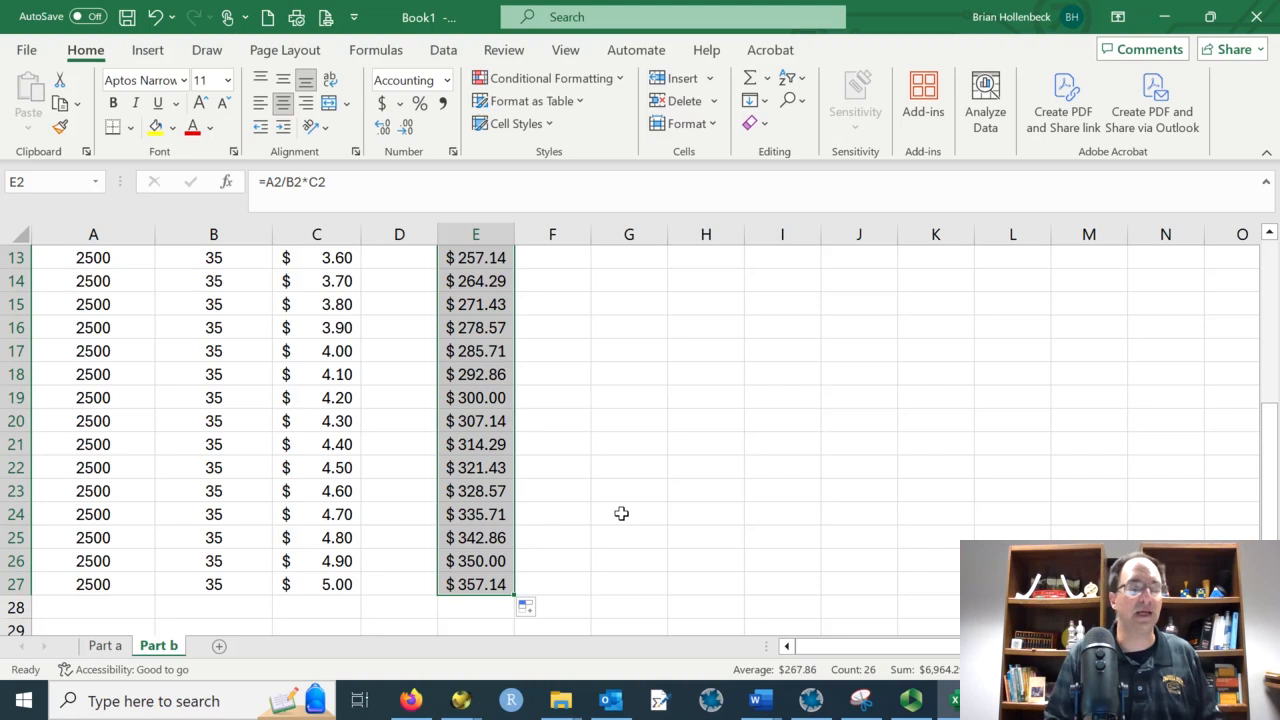
scroll(568, 480, "up", 4)
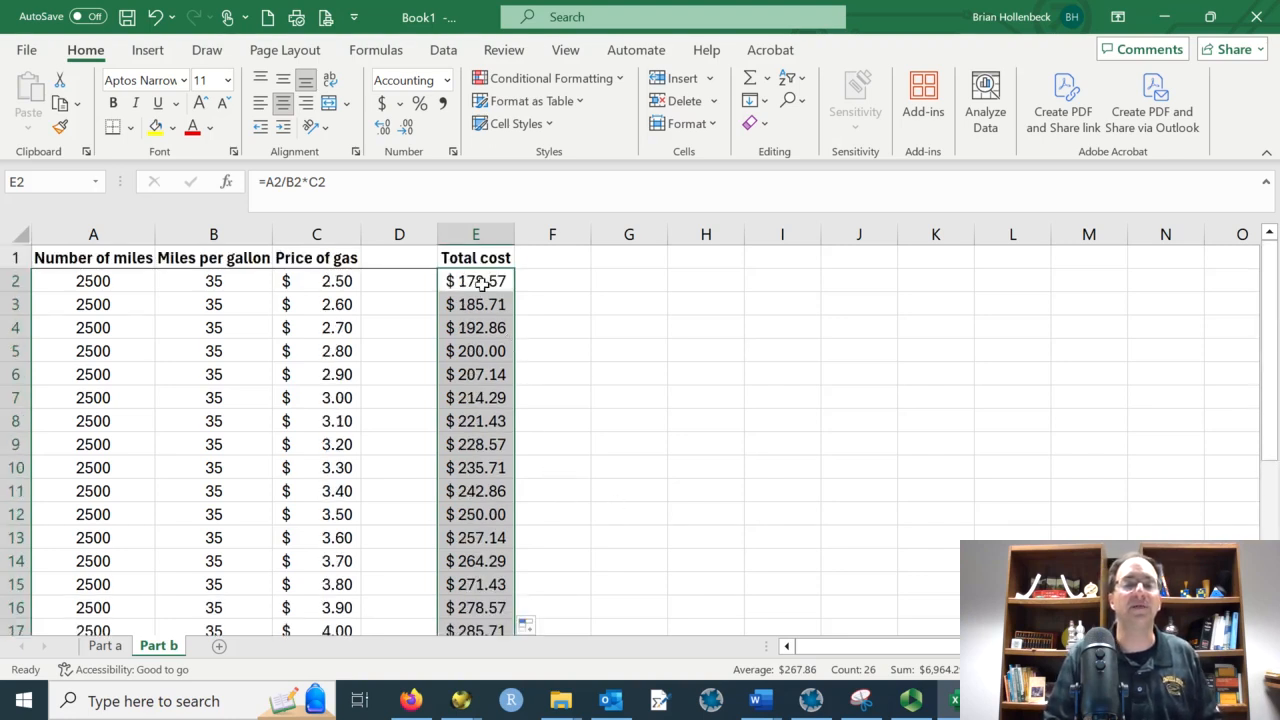
scroll(494, 348, "down", 4)
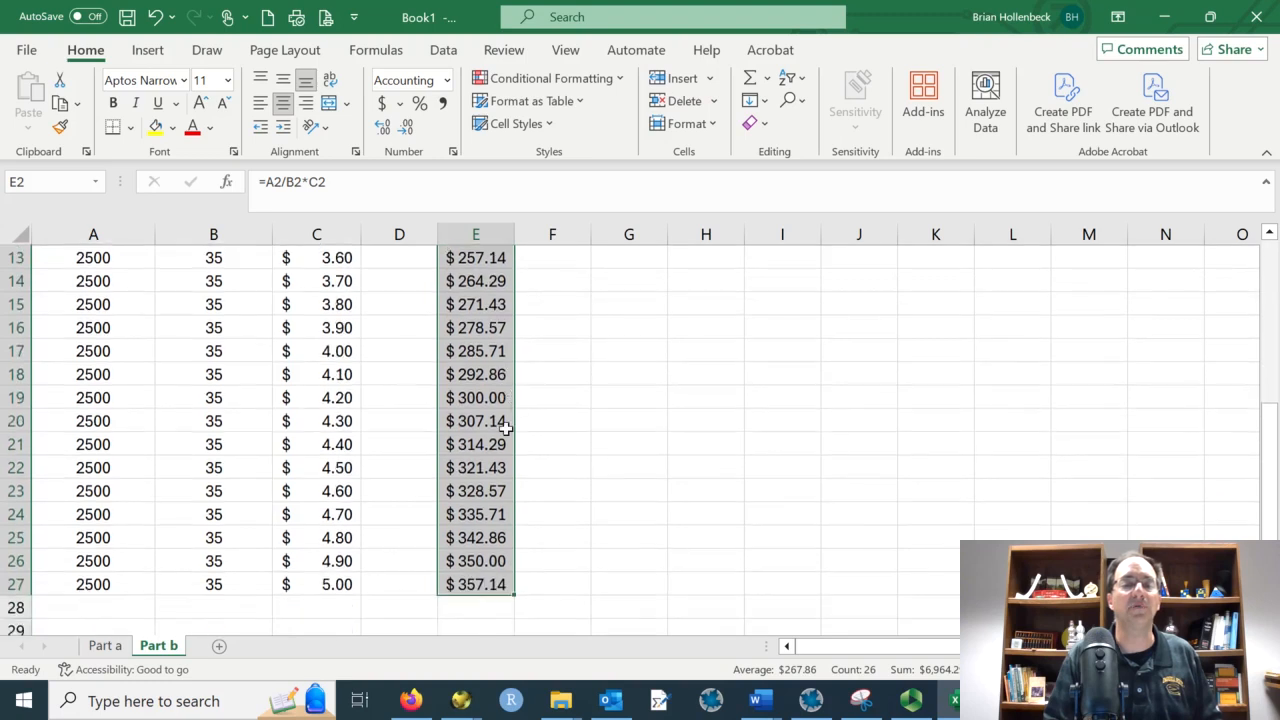
scroll(480, 607, "up", 1)
scroll(480, 607, "down", 2)
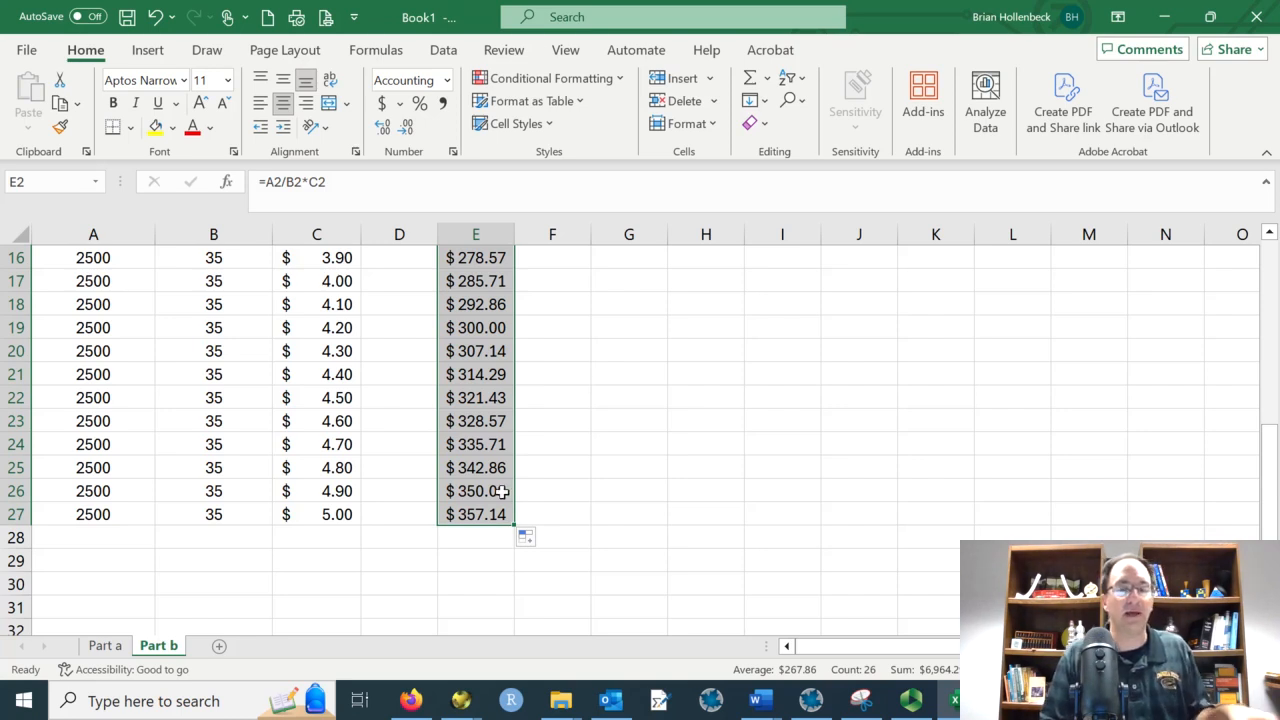
scroll(502, 491, "up", 5)
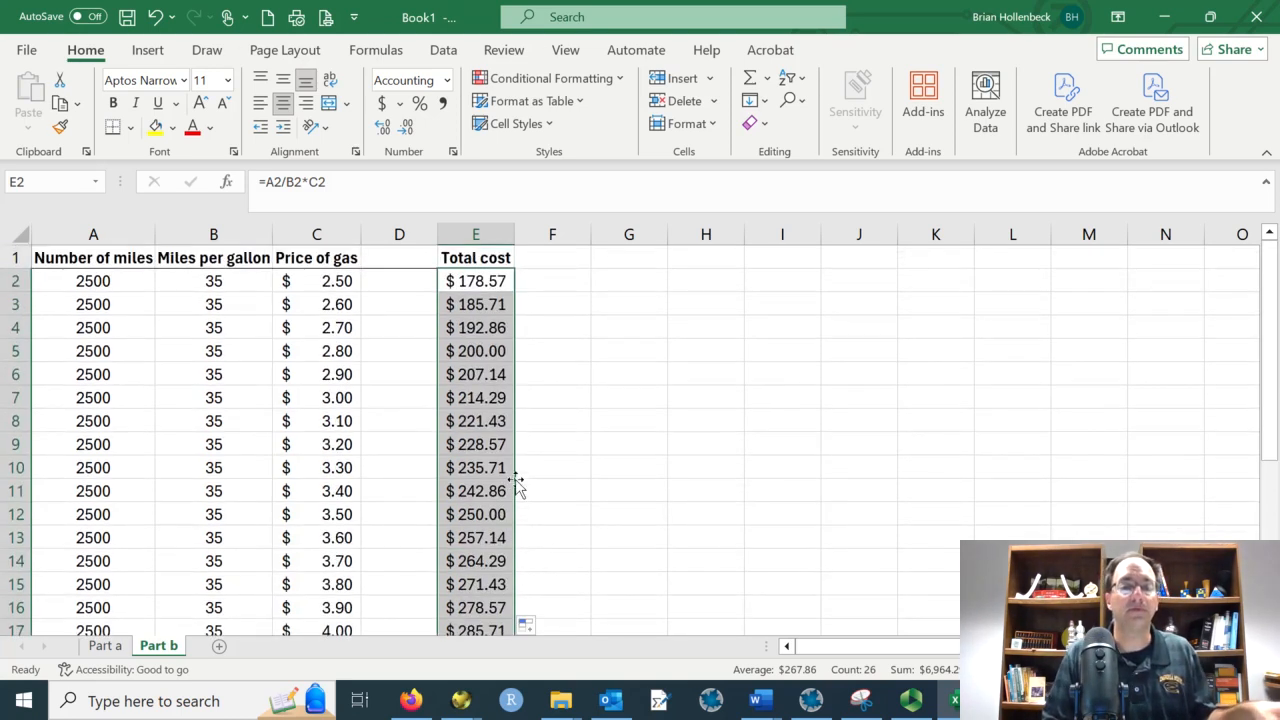
scroll(400, 375, "down", 1)
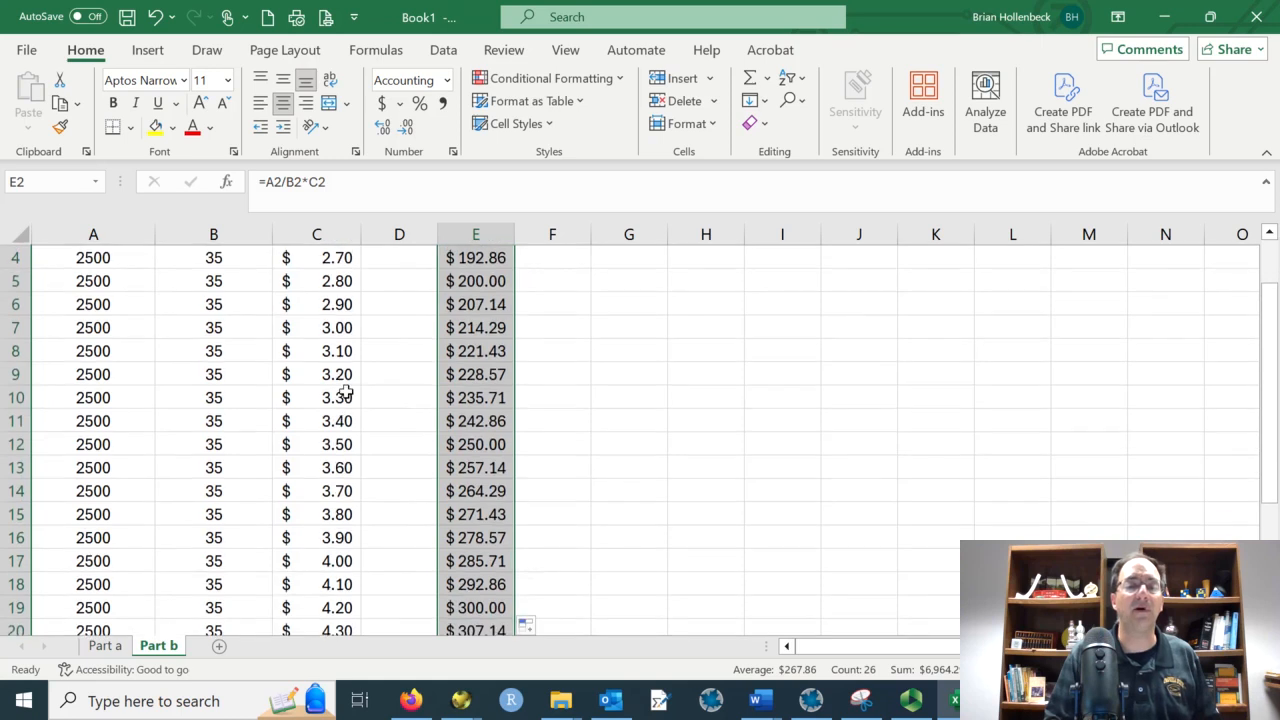
scroll(335, 370, "up", 1)
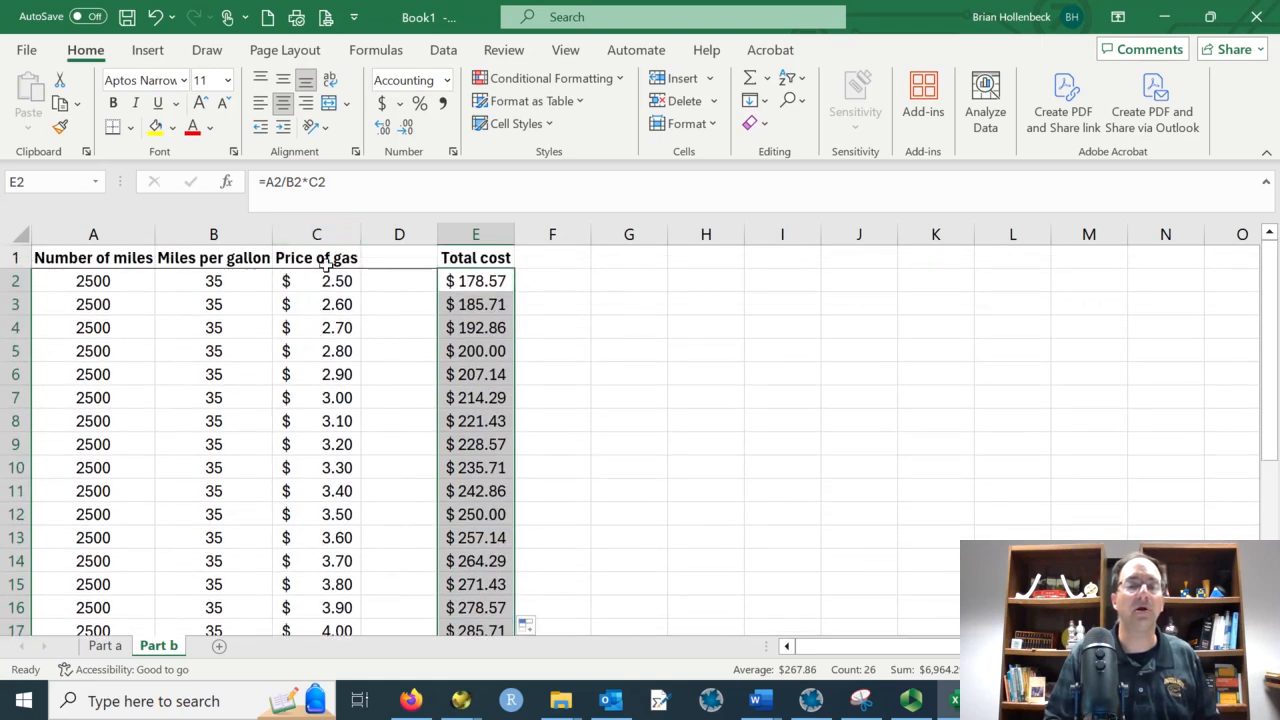
Step: Insert a scatter chart with straight lines and no markers from the Price of gas and Total cost columns, C1:C27 and E1:E27
left_click_drag(322, 259, 340, 583)
scroll(395, 525, "up", 4)
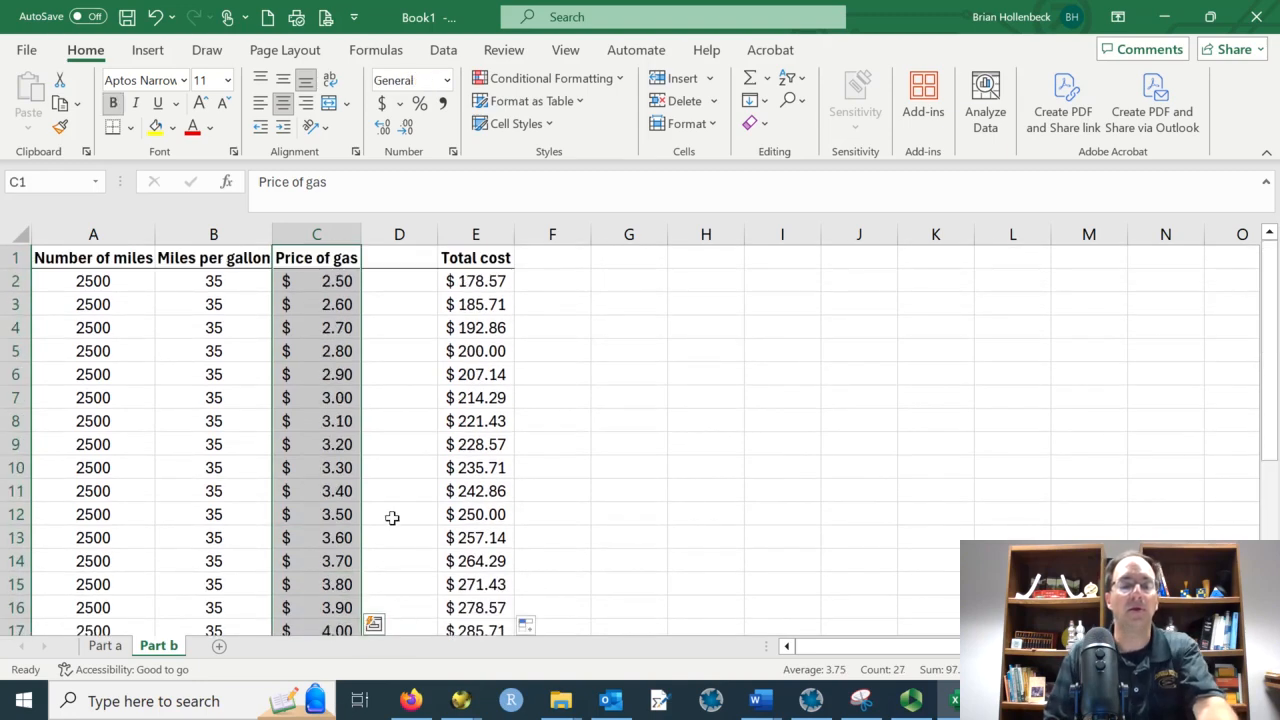
left_click_drag(477, 260, 470, 588, "ctrl")
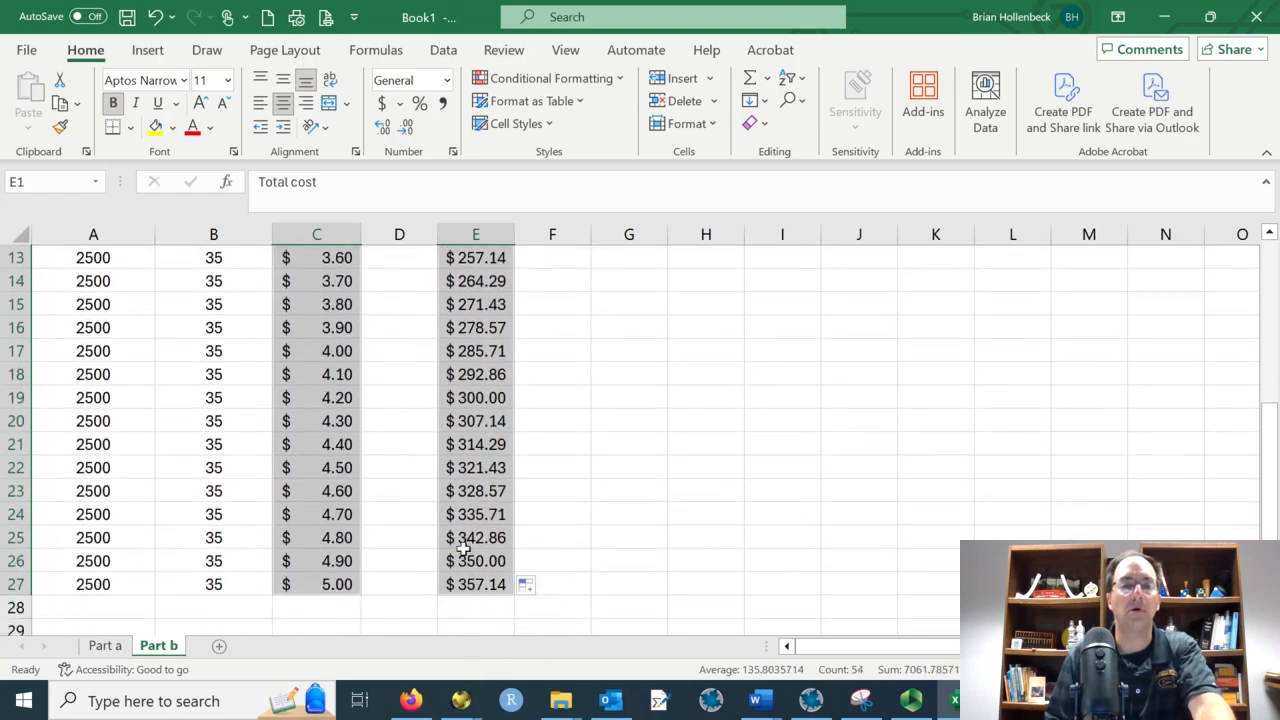
left_click(150, 51)
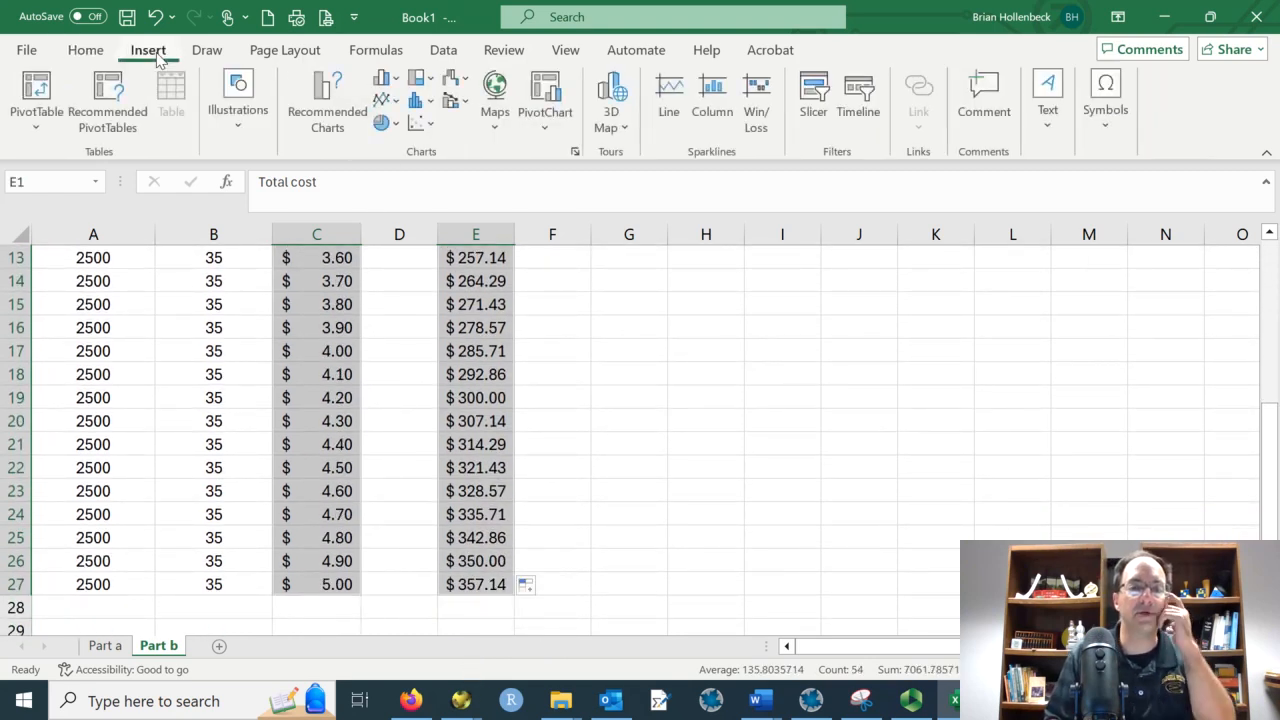
left_click(421, 121)
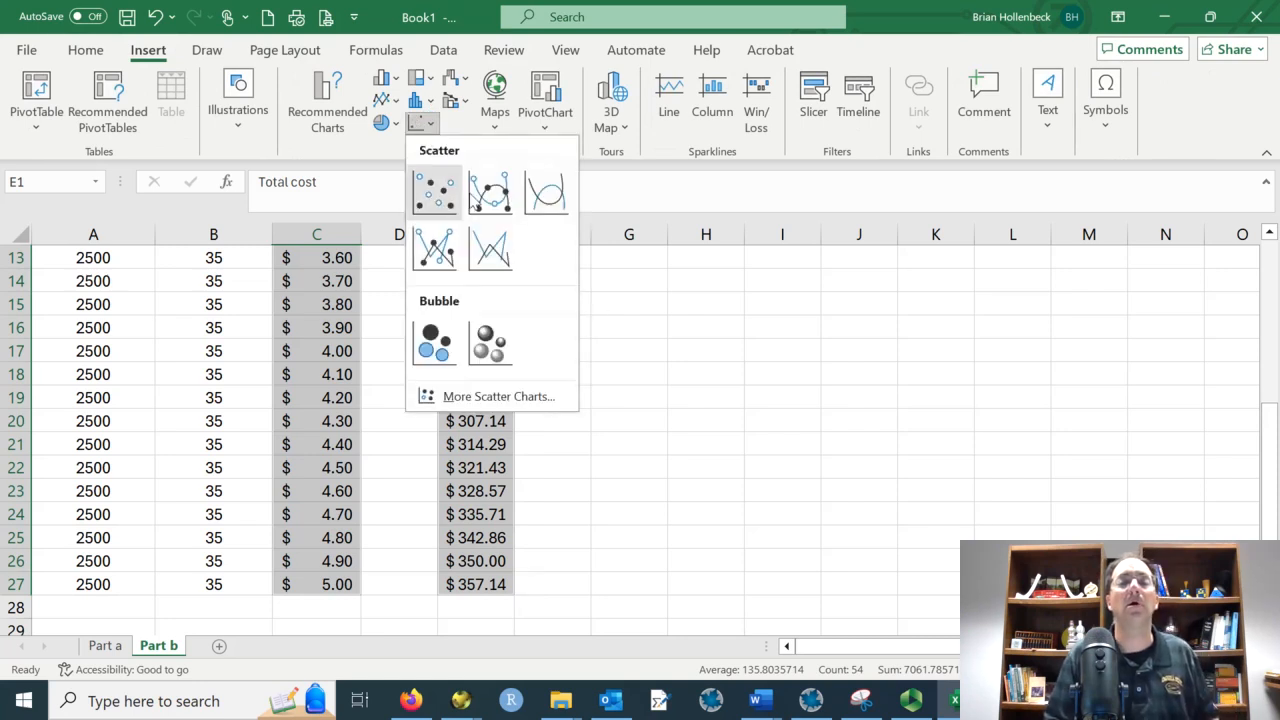
left_click(492, 247)
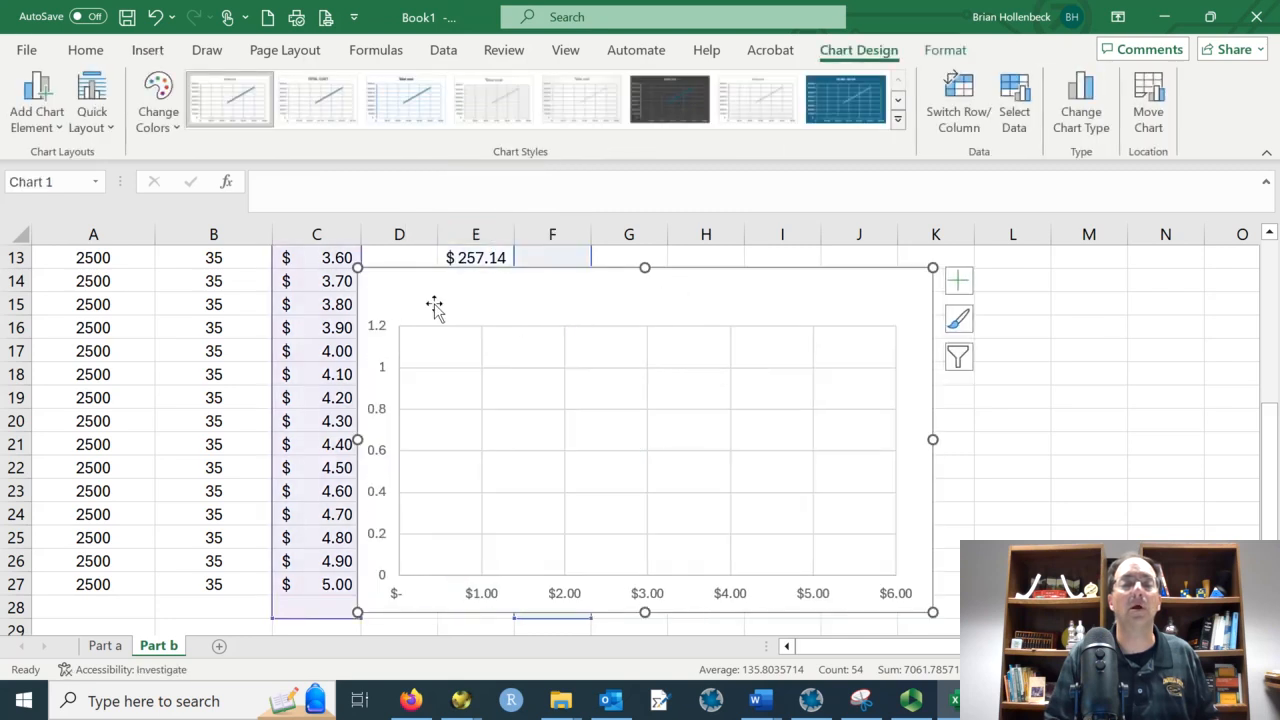
Step: Move the Total cost chart beside the table so it starts in column F near row 1
left_click_drag(403, 294, 411, 298)
key("ctrl+z")
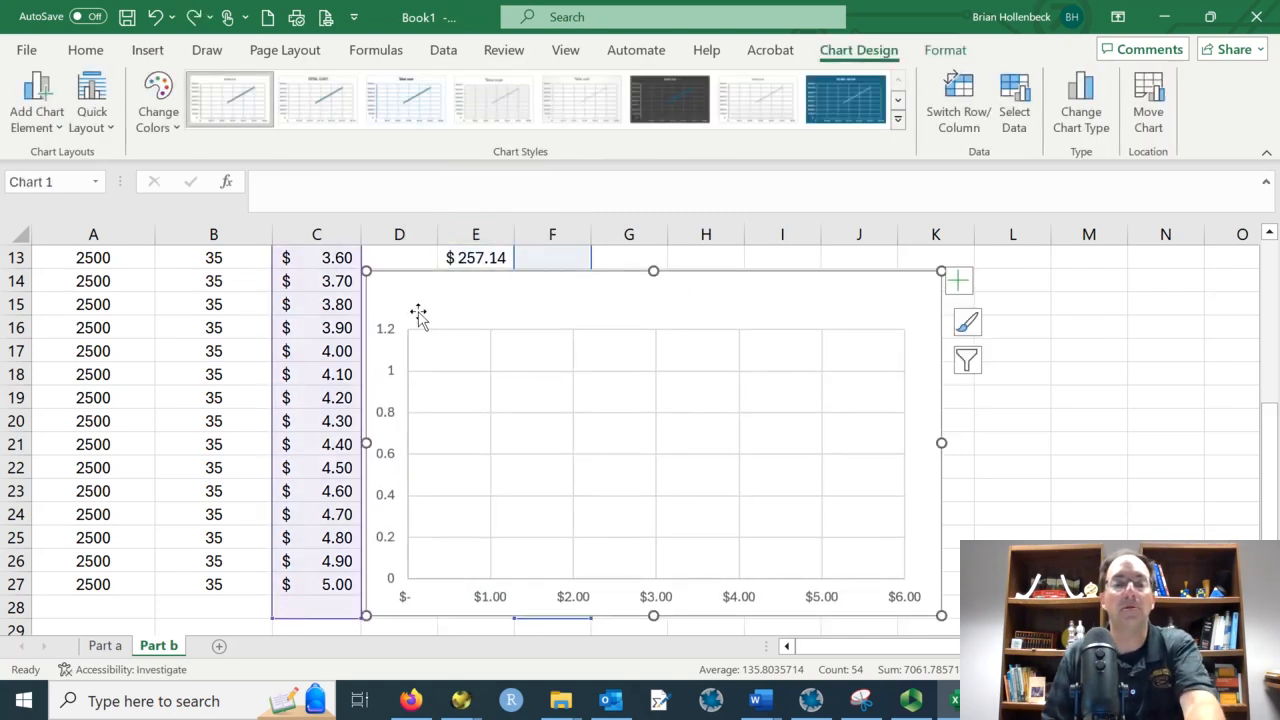
left_click_drag(417, 315, 631, 284)
scroll(606, 325, "up", 4)
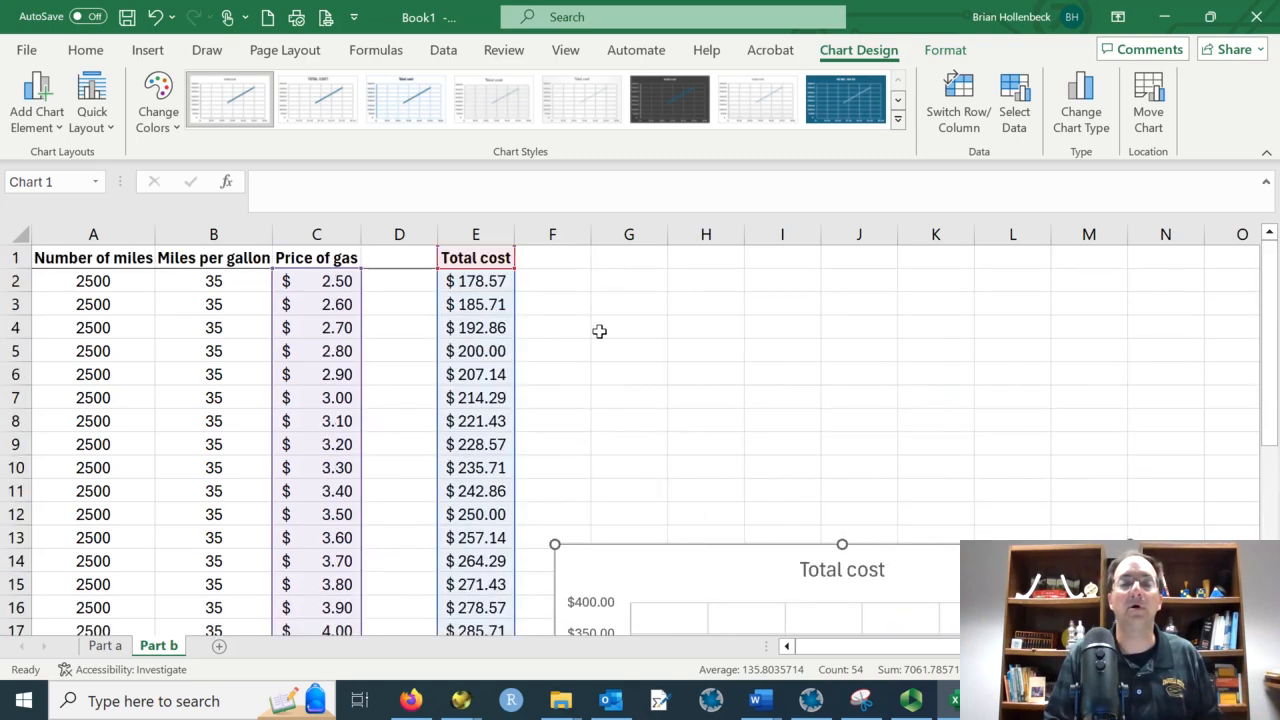
left_click_drag(614, 566, 609, 302)
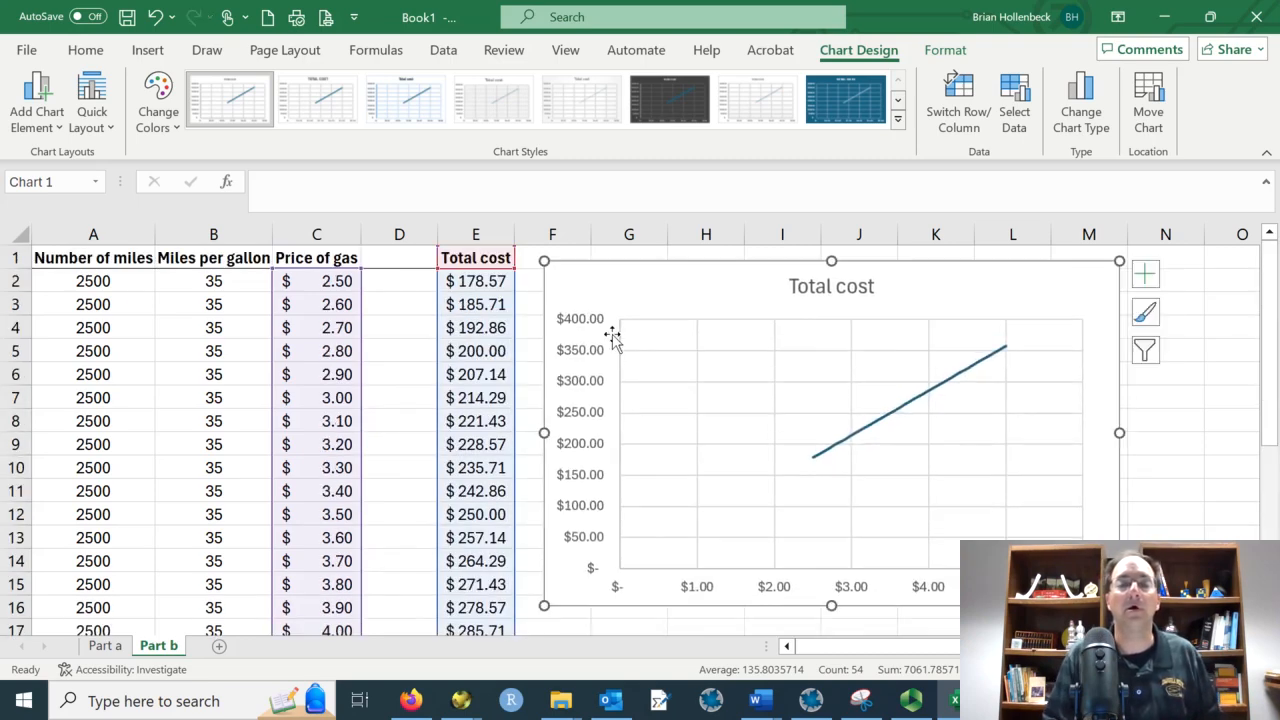
scroll(815, 488, "down", 2)
scroll(827, 489, "up", 2)
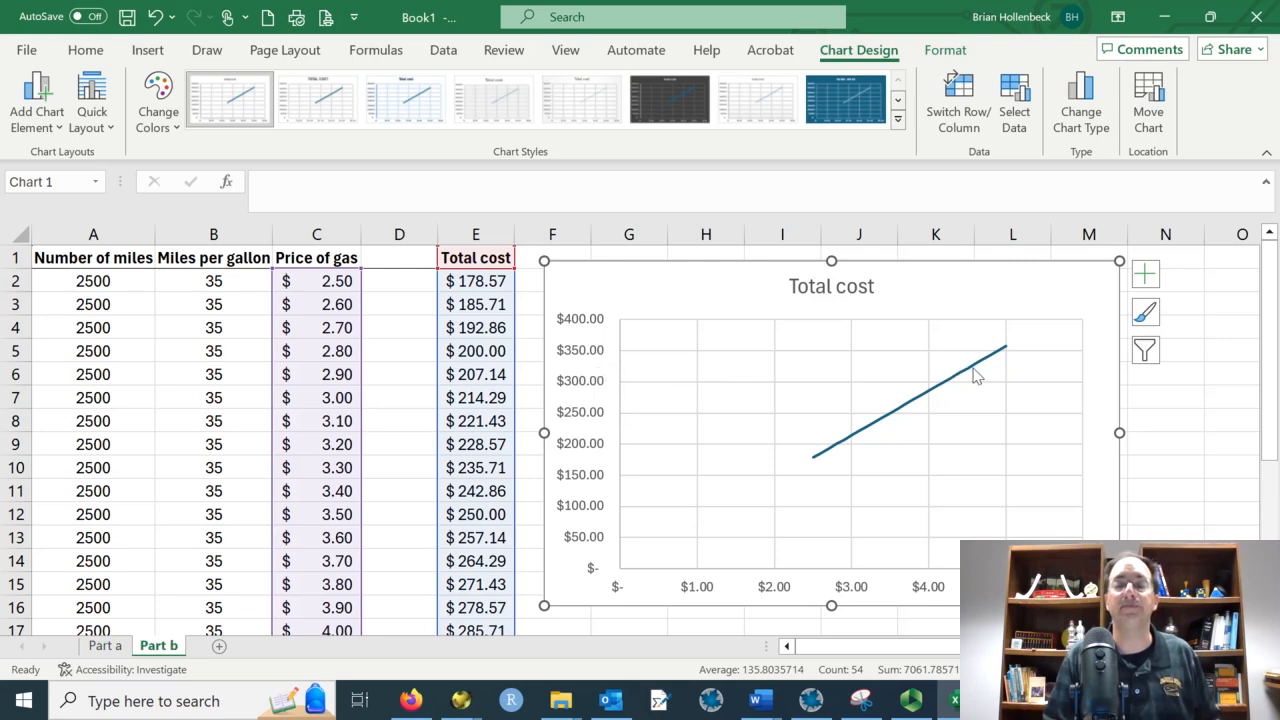
mouse_move(977, 376)
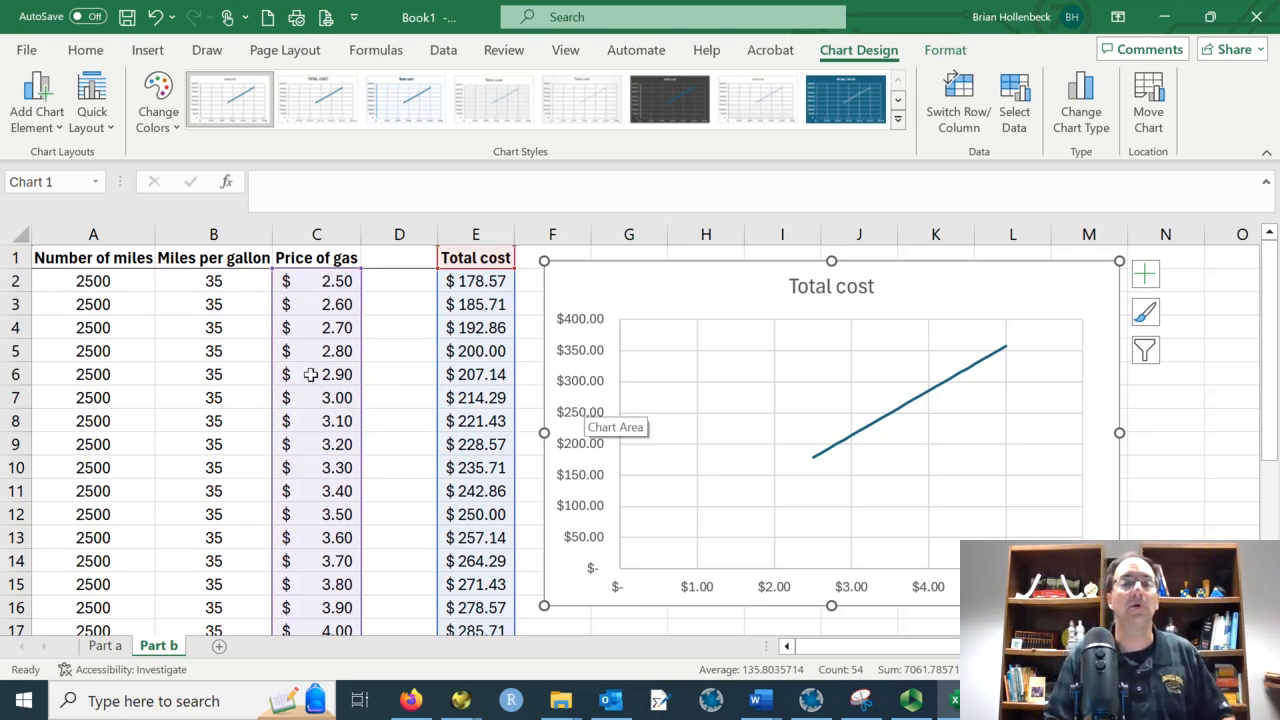
Step: Set the gas price in C2 to 3 and copy it down the whole Price of gas column
left_click(332, 283)
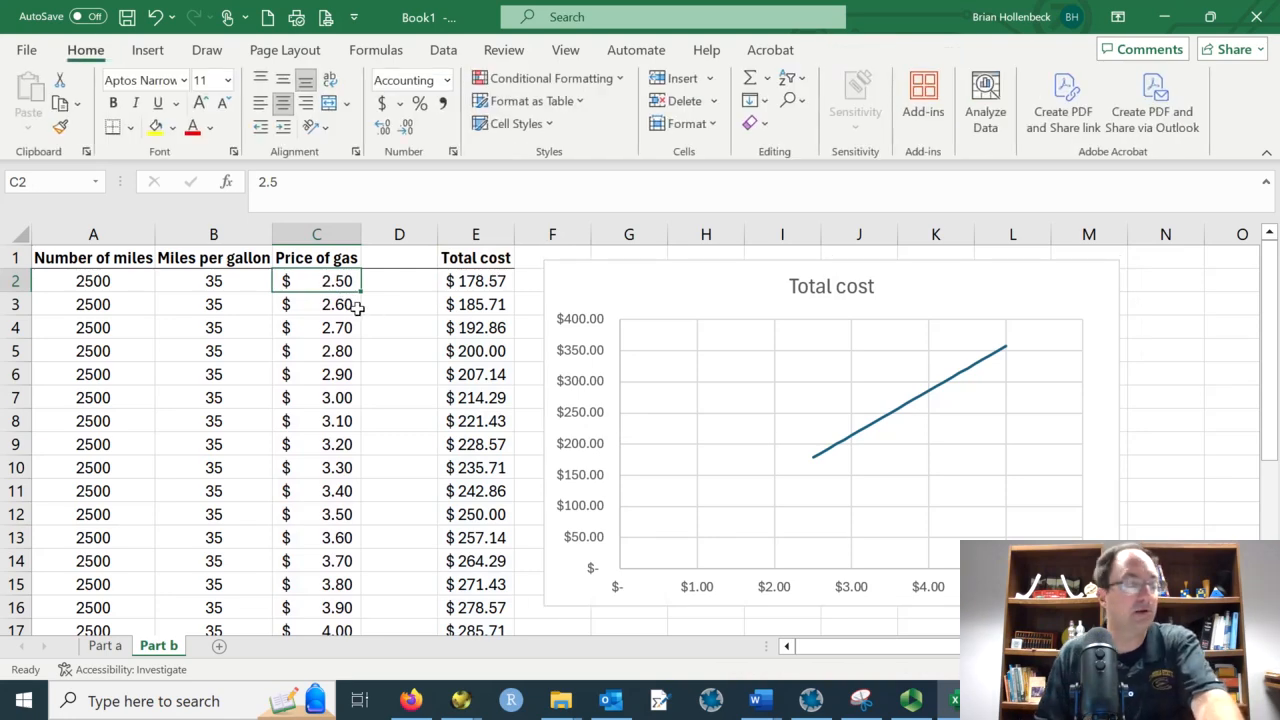
type("3")
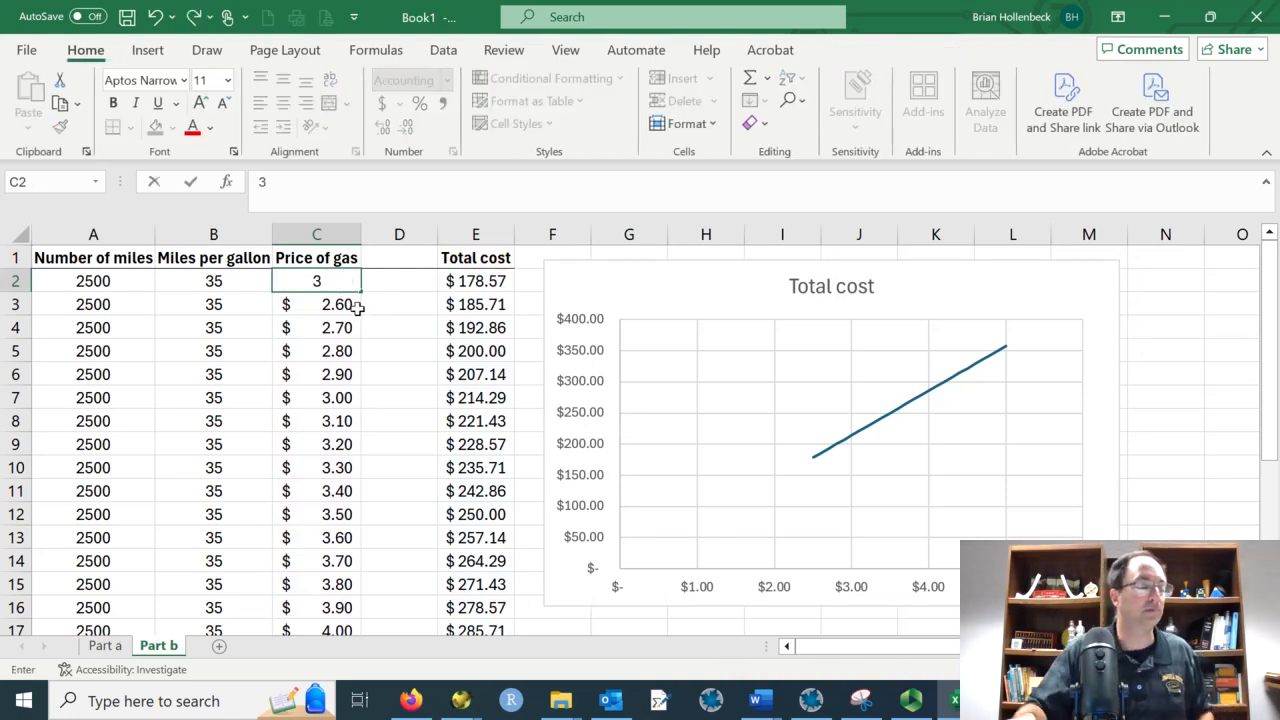
key("Return")
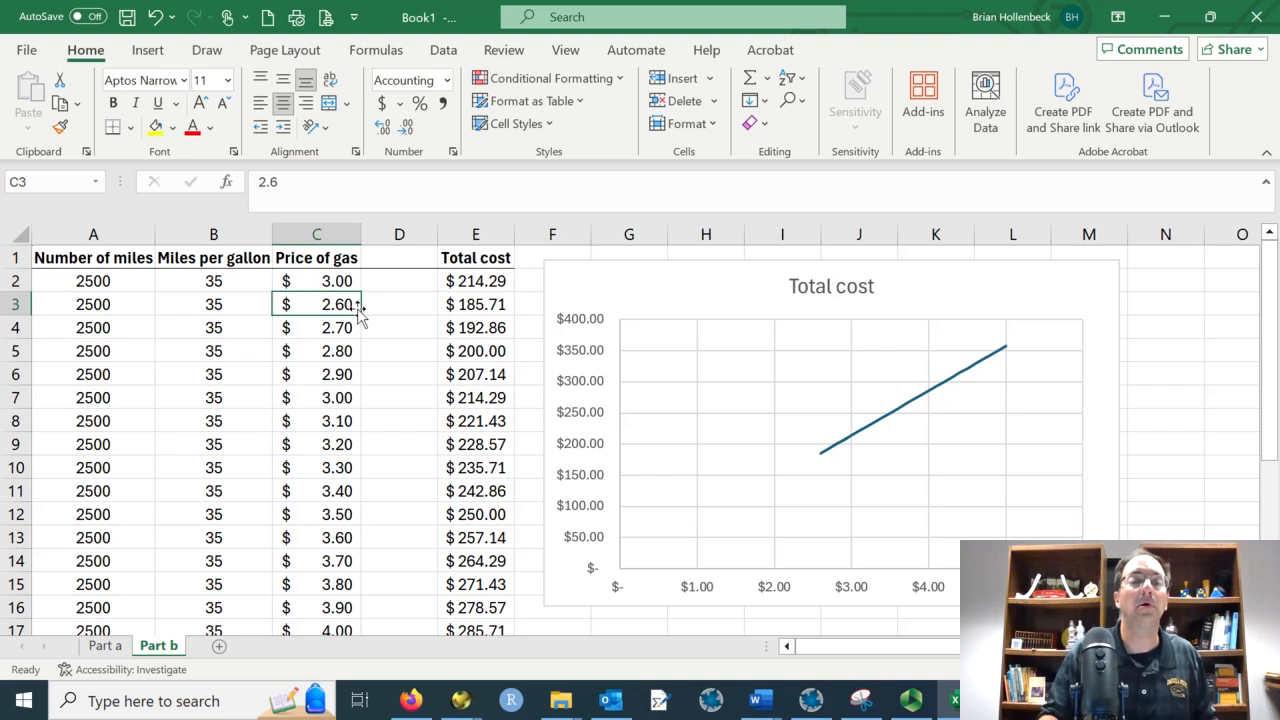
left_click(347, 281)
double_click(363, 289)
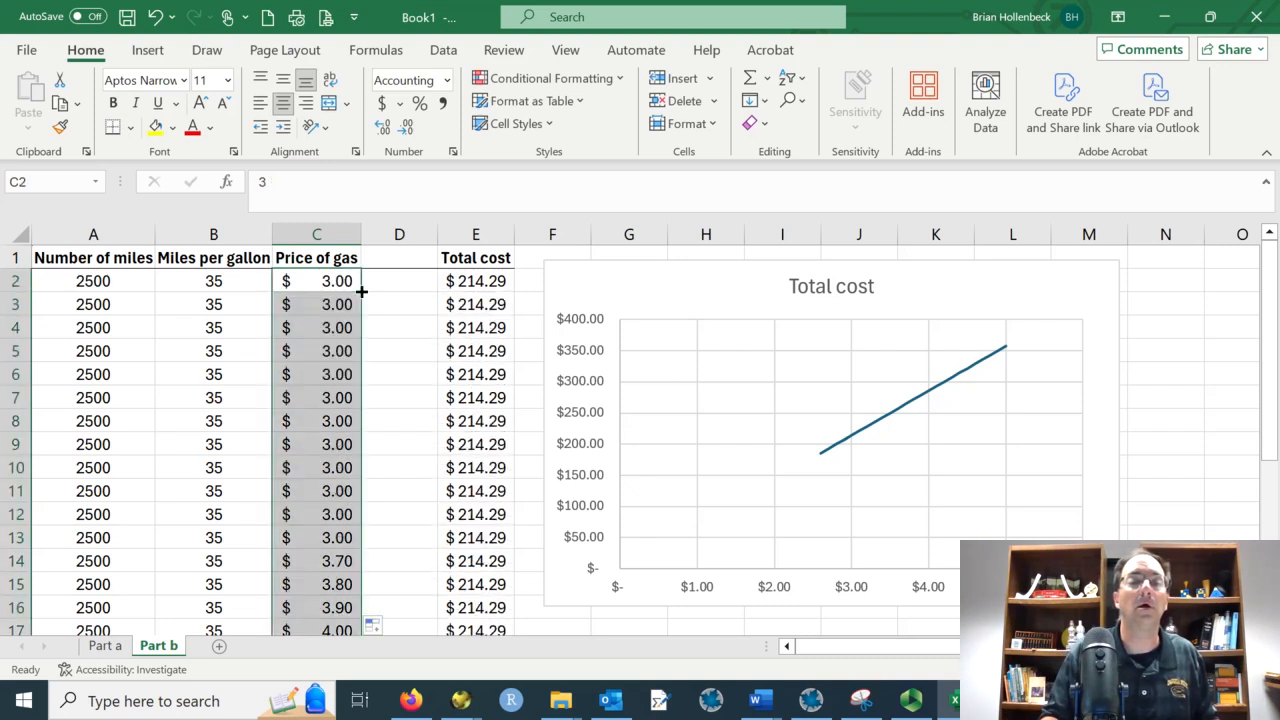
left_click(239, 289)
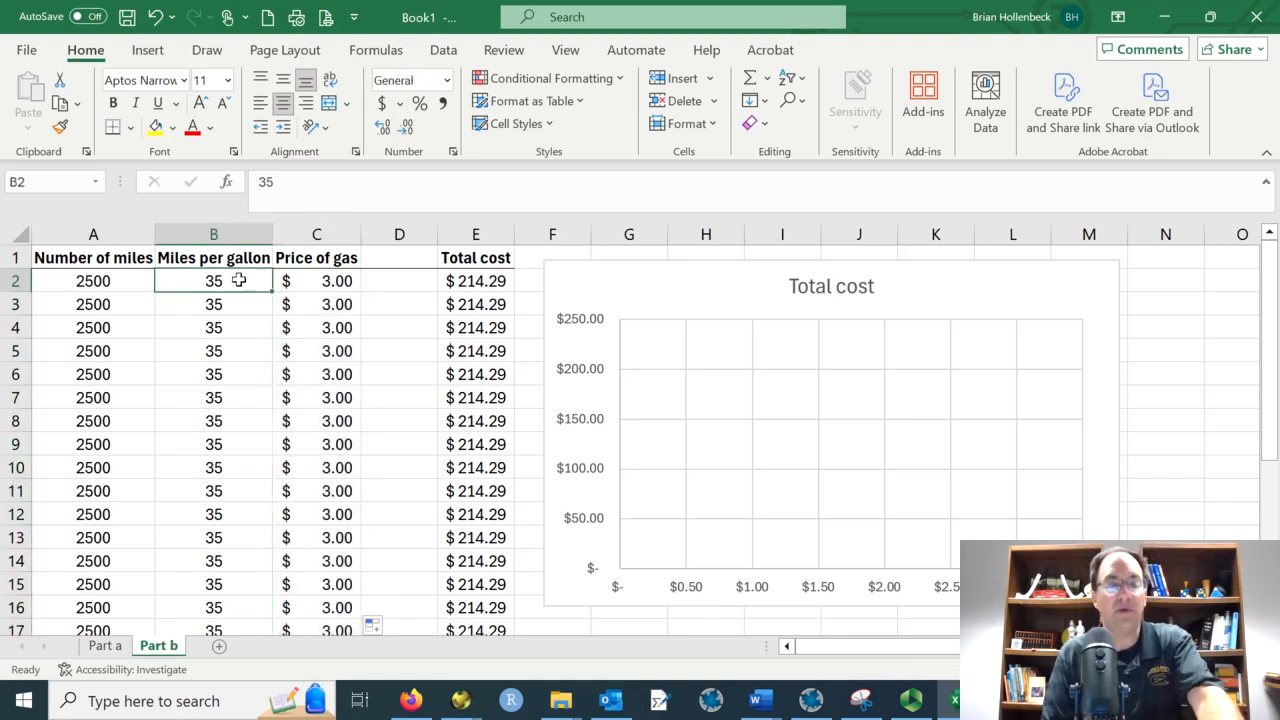
Step: Fill the Miles per gallon column from 15 in B2 and 17 in B3, in increments of 2, up to 65 in B27
type("1")
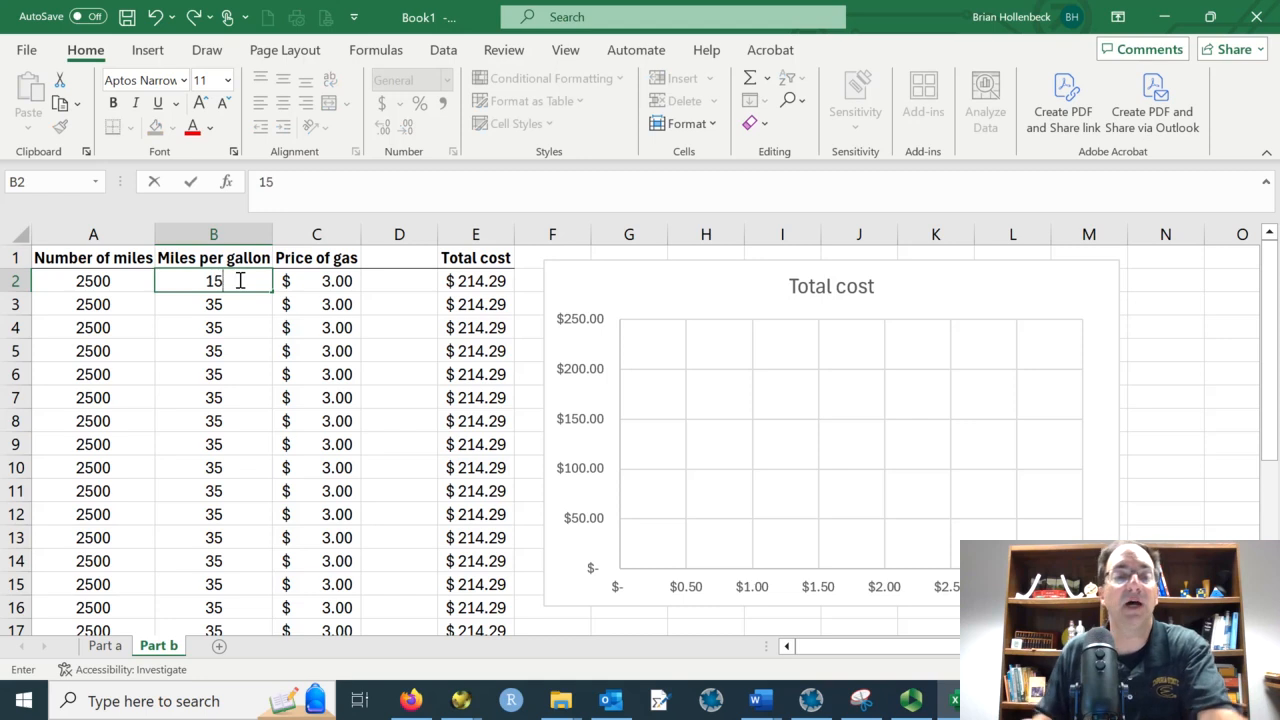
type("5")
key("Return")
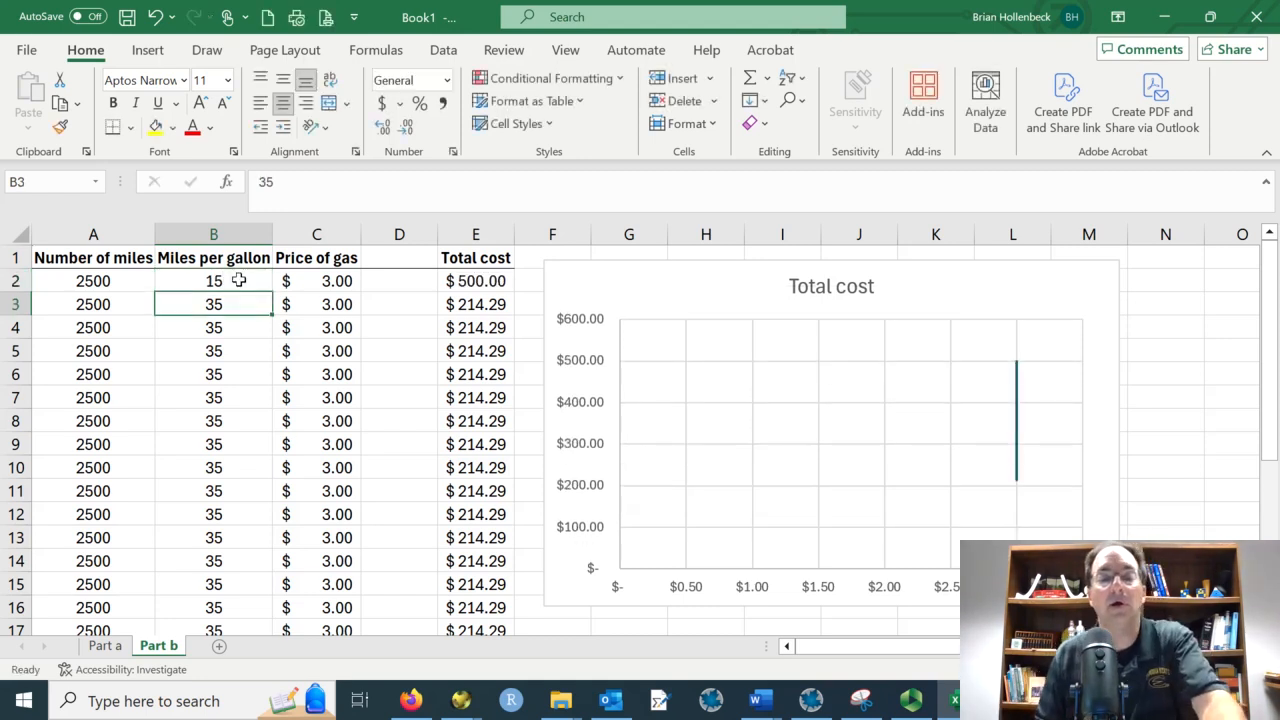
type("17")
key("Return")
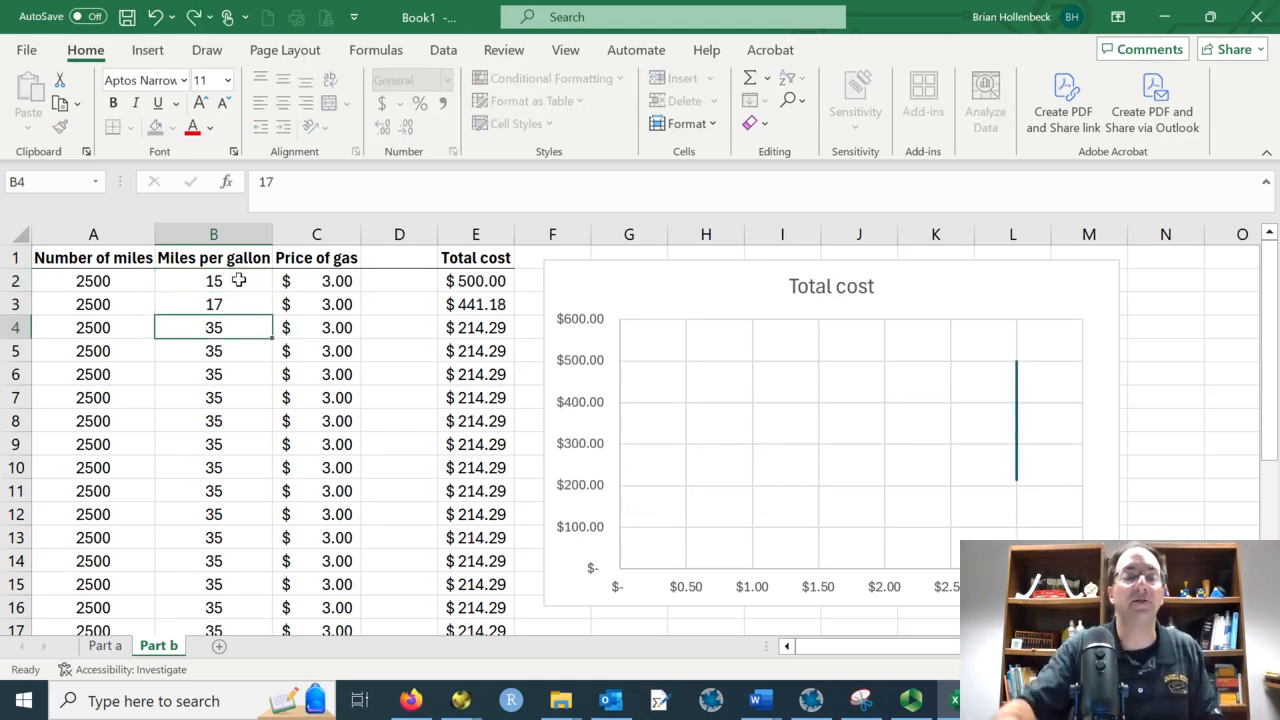
left_click_drag(239, 281, 235, 574)
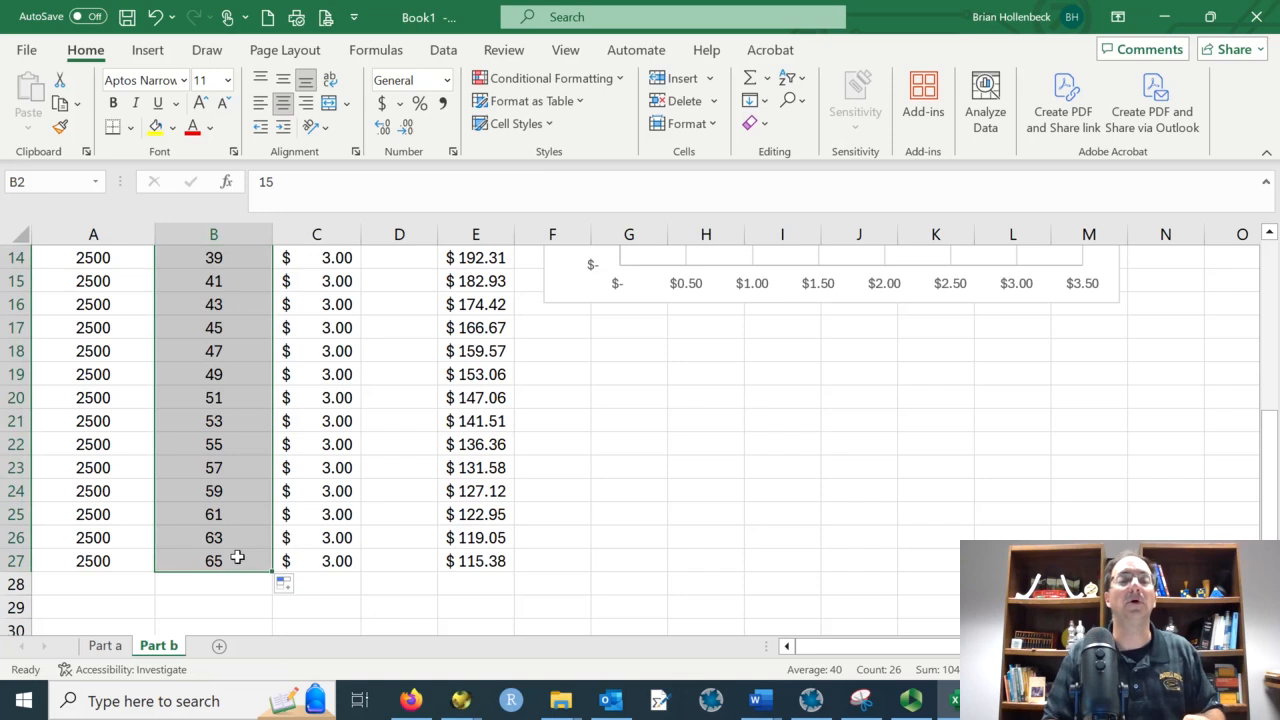
Step: Delete the Total cost chart that plots cost against the price of gas
scroll(237, 558, "up", 5)
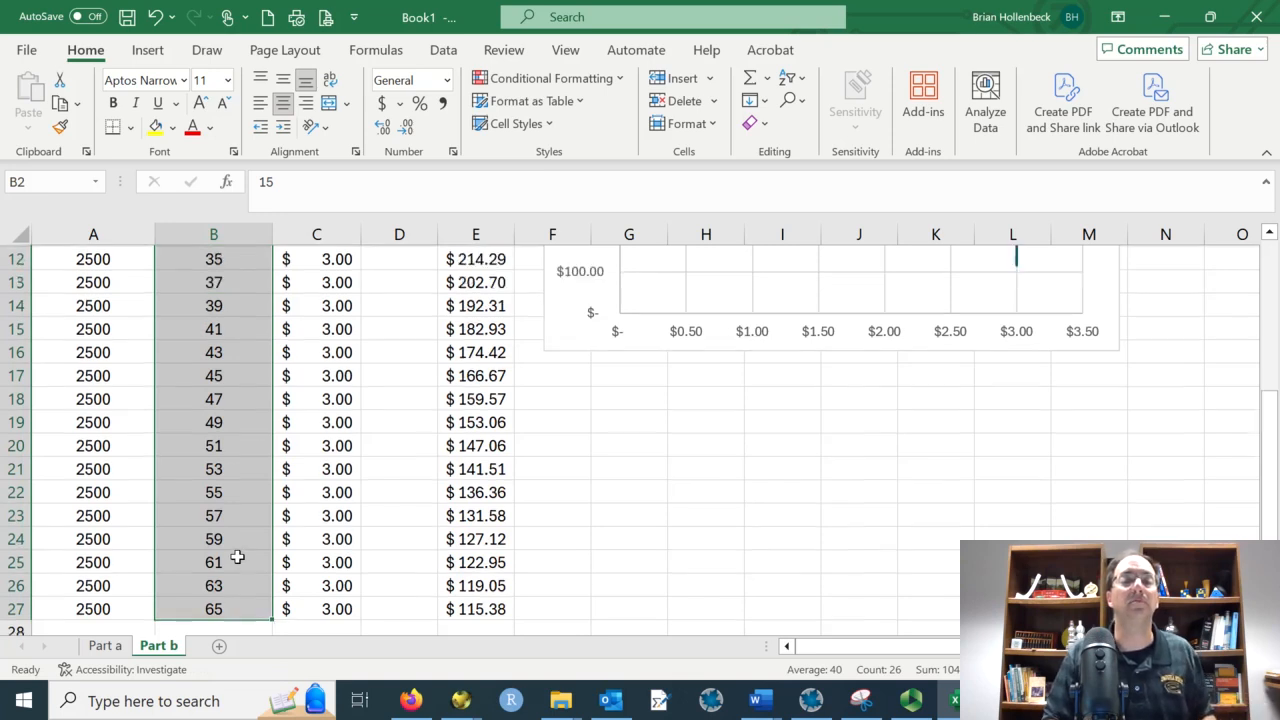
left_click(586, 283)
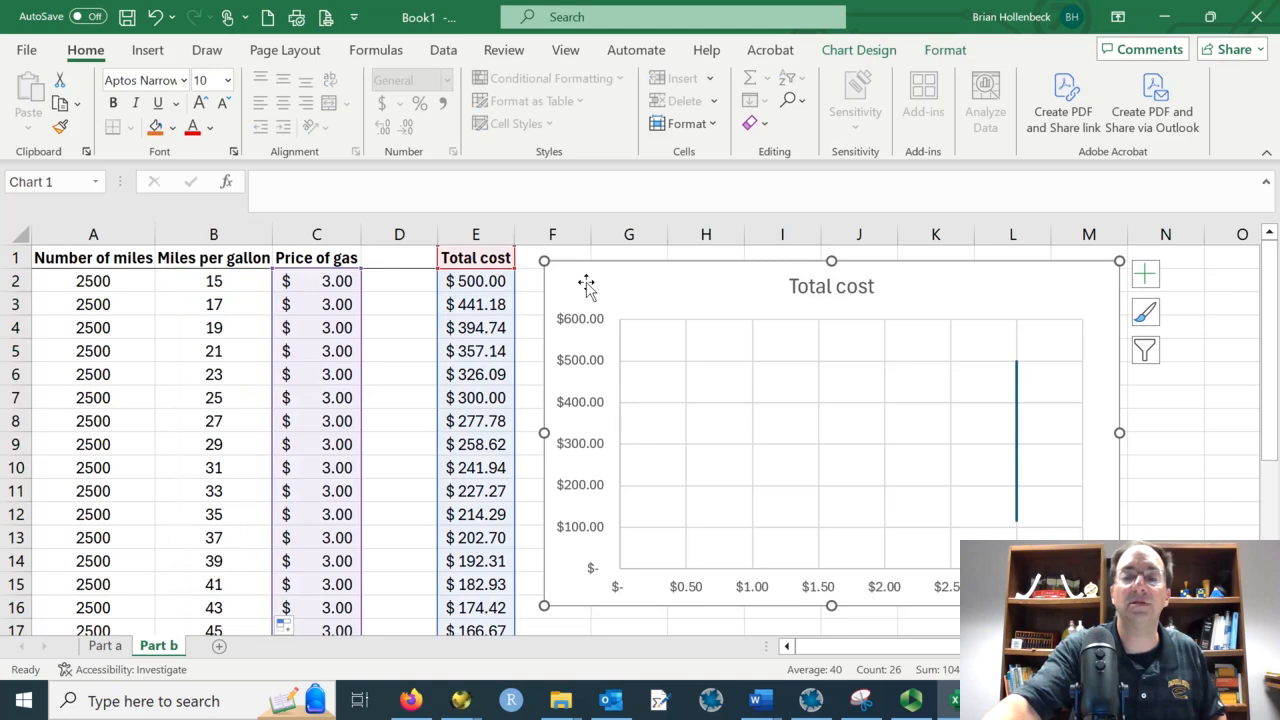
key("Delete")
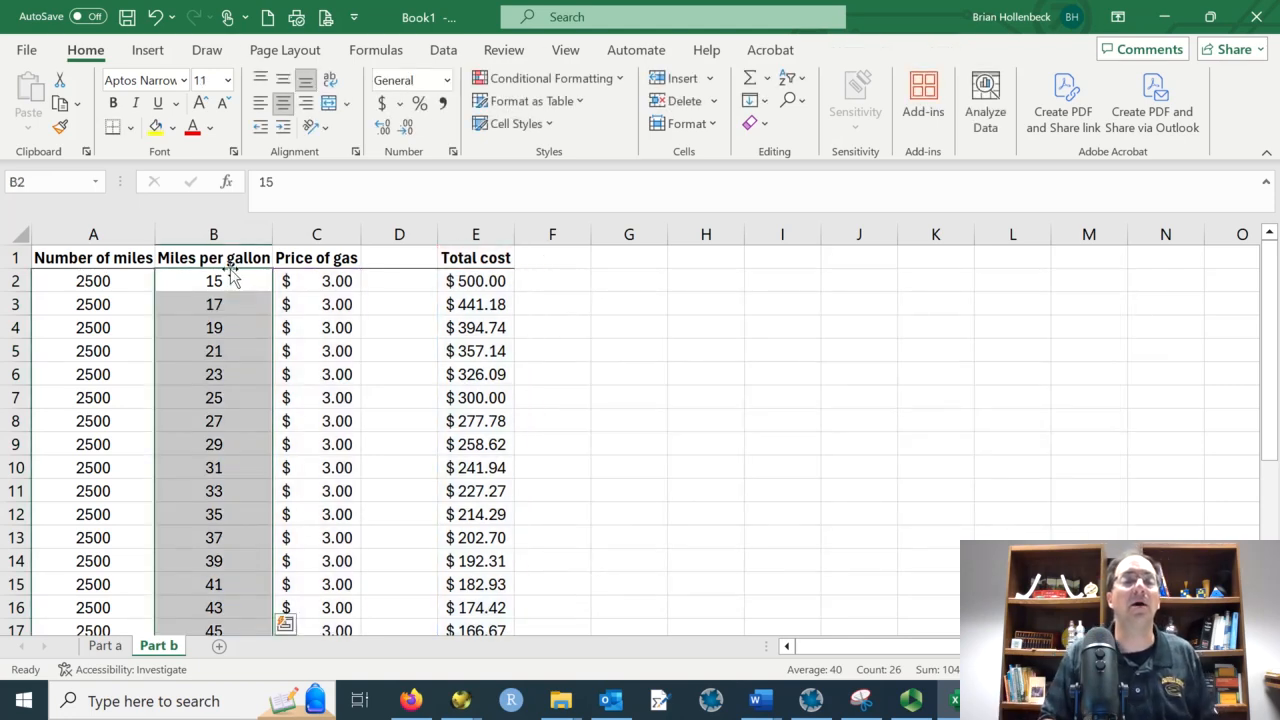
Step: Insert a scatter chart with straight lines and no markers from B1:B27 and E1:E27, and place it beside the table starting in column F
left_click_drag(231, 254, 215, 572)
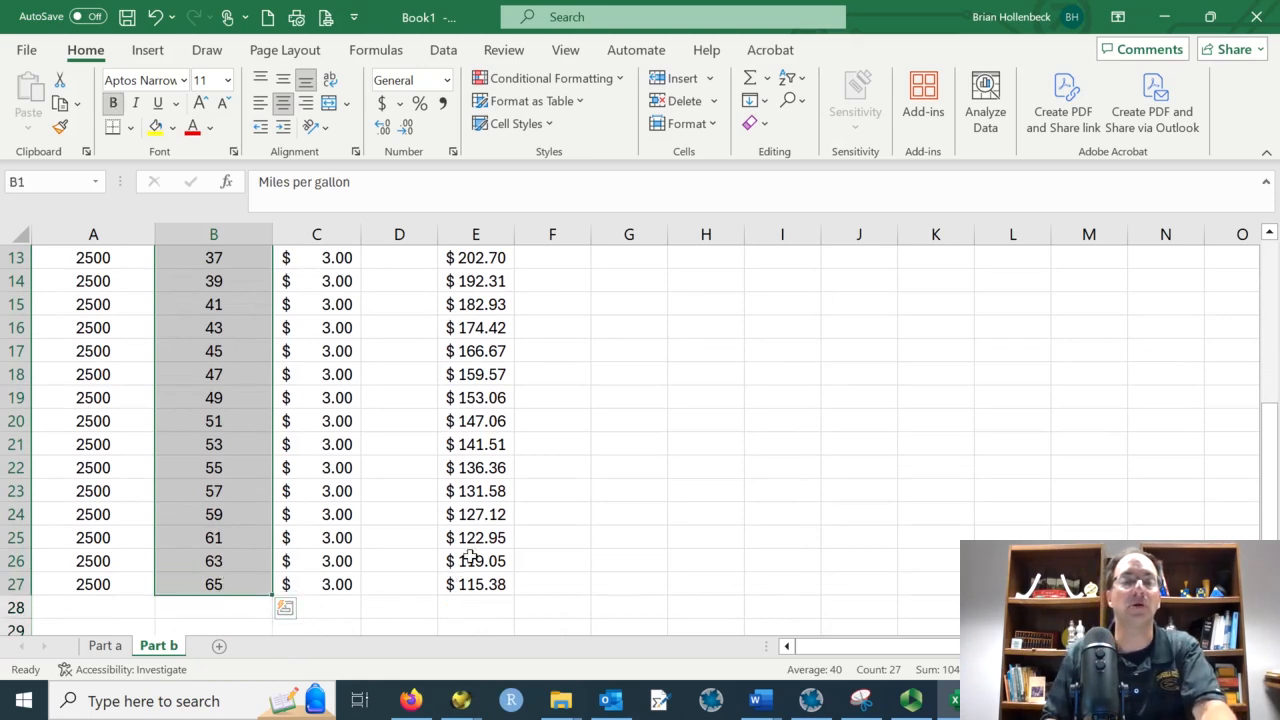
scroll(470, 556, "up", 10, "ctrl")
scroll(470, 556, "up", 3)
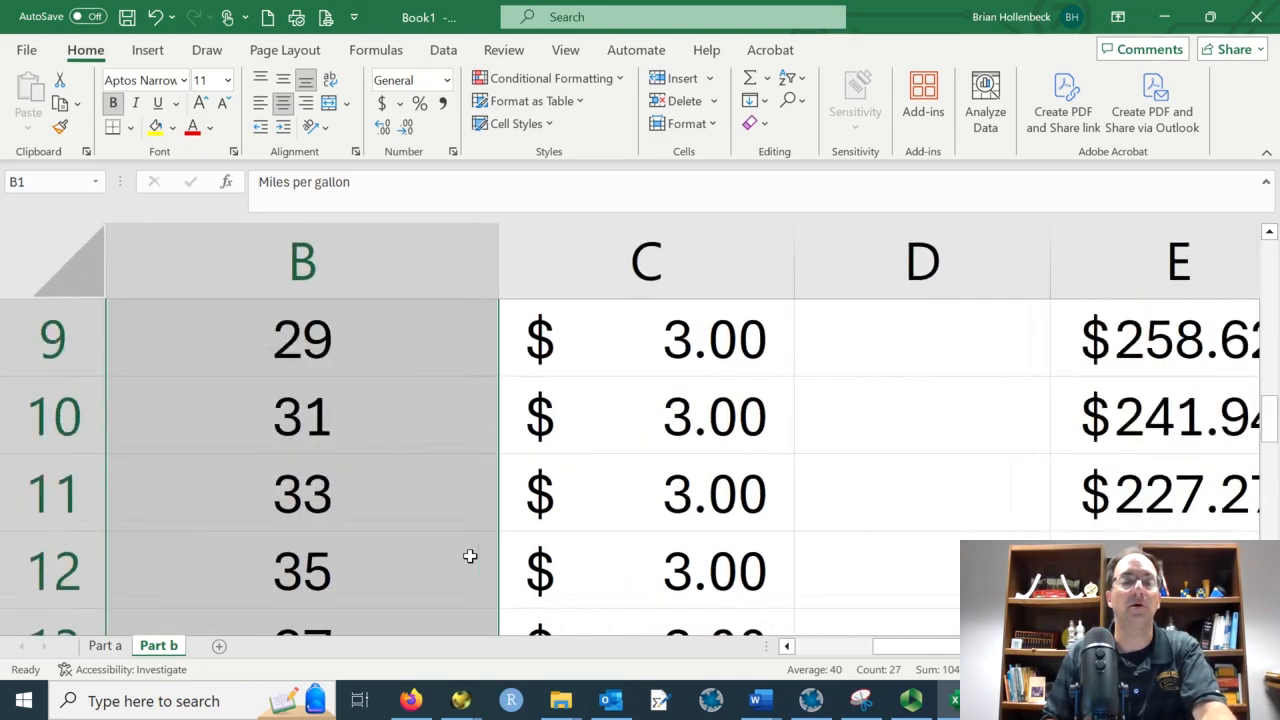
scroll(470, 556, "down", 10)
scroll(470, 556, "up", 4)
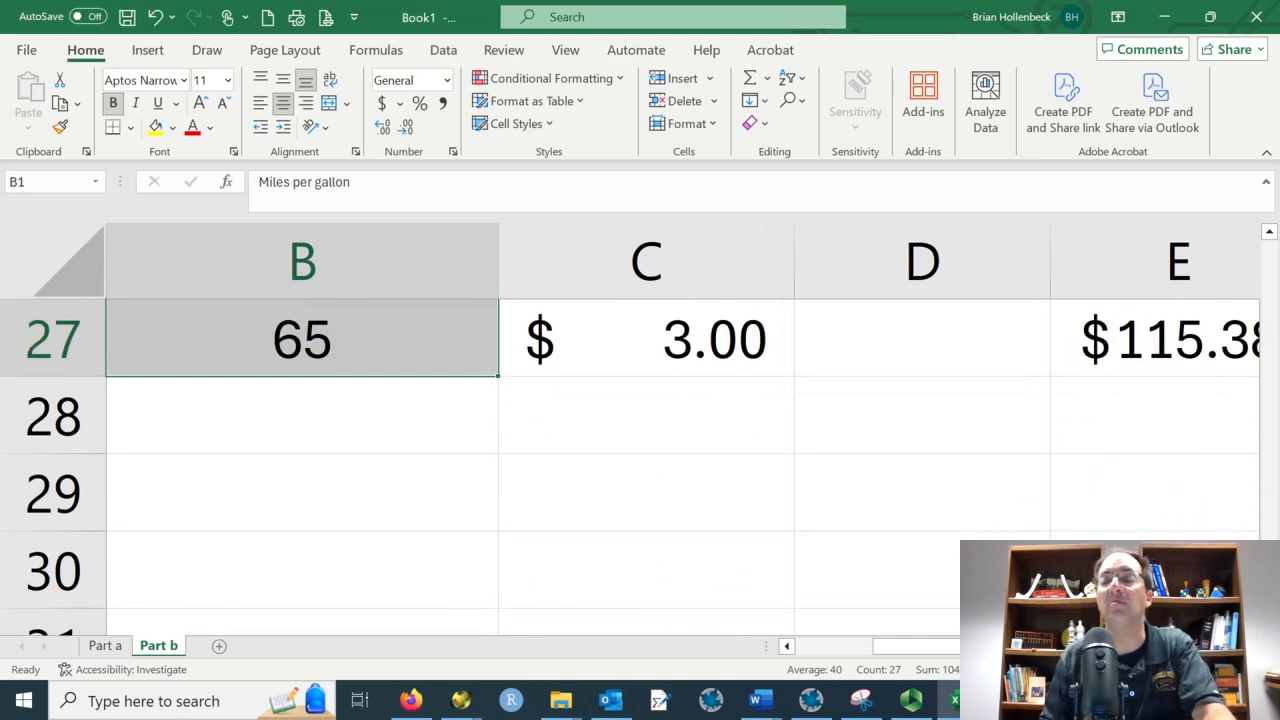
scroll(630, 429, "down", 13, "ctrl")
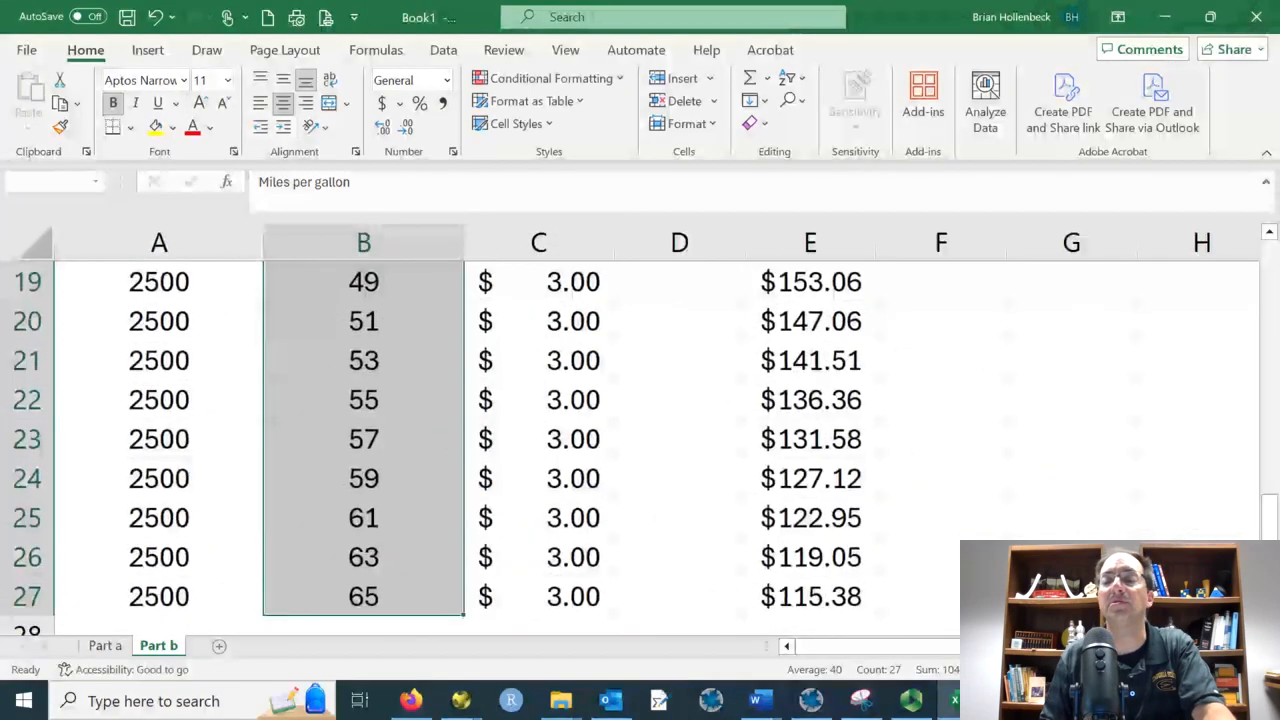
scroll(630, 429, "down", 4, "ctrl")
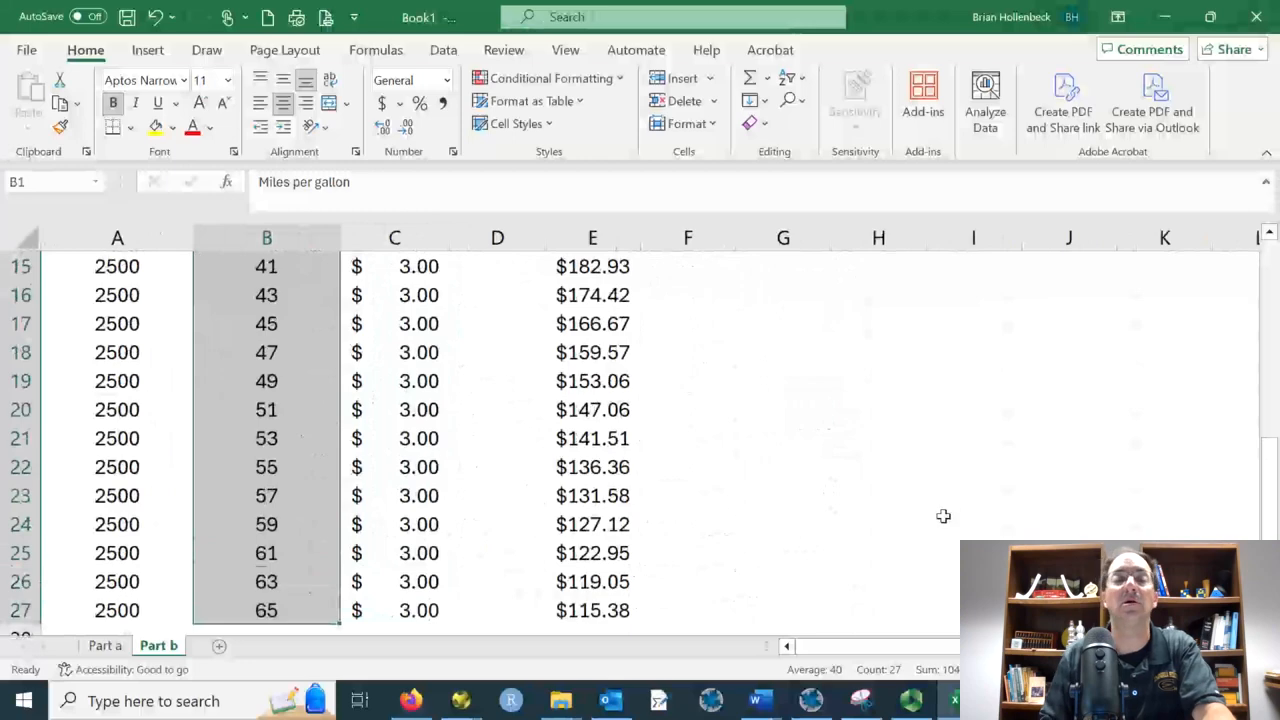
scroll(630, 429, "down", 3, "ctrl")
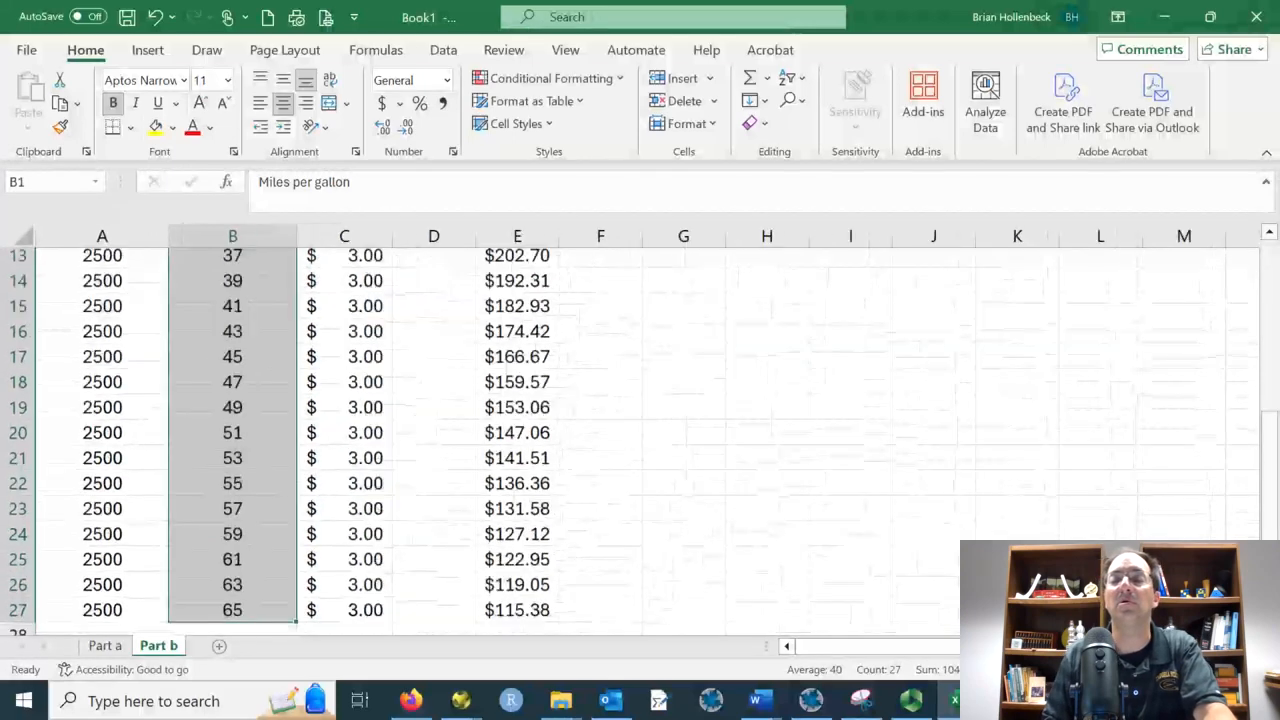
scroll(851, 489, "up", 4)
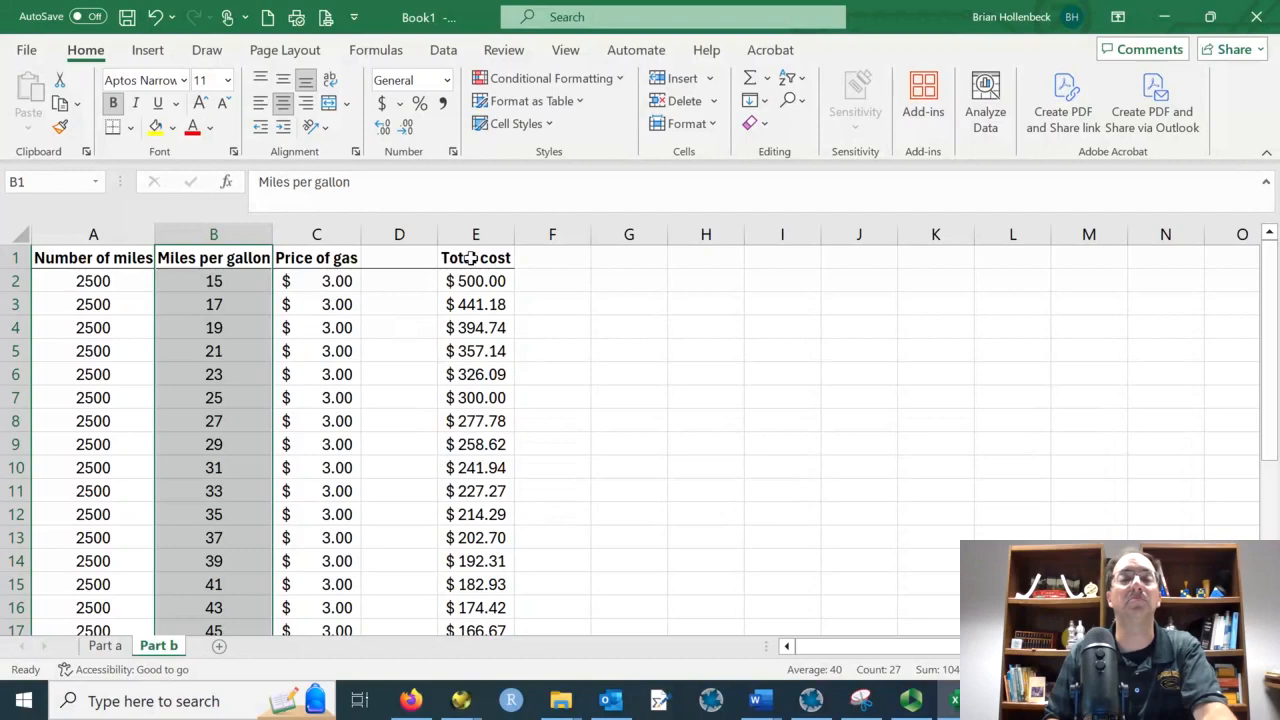
left_click_drag(475, 258, 464, 587, "ctrl")
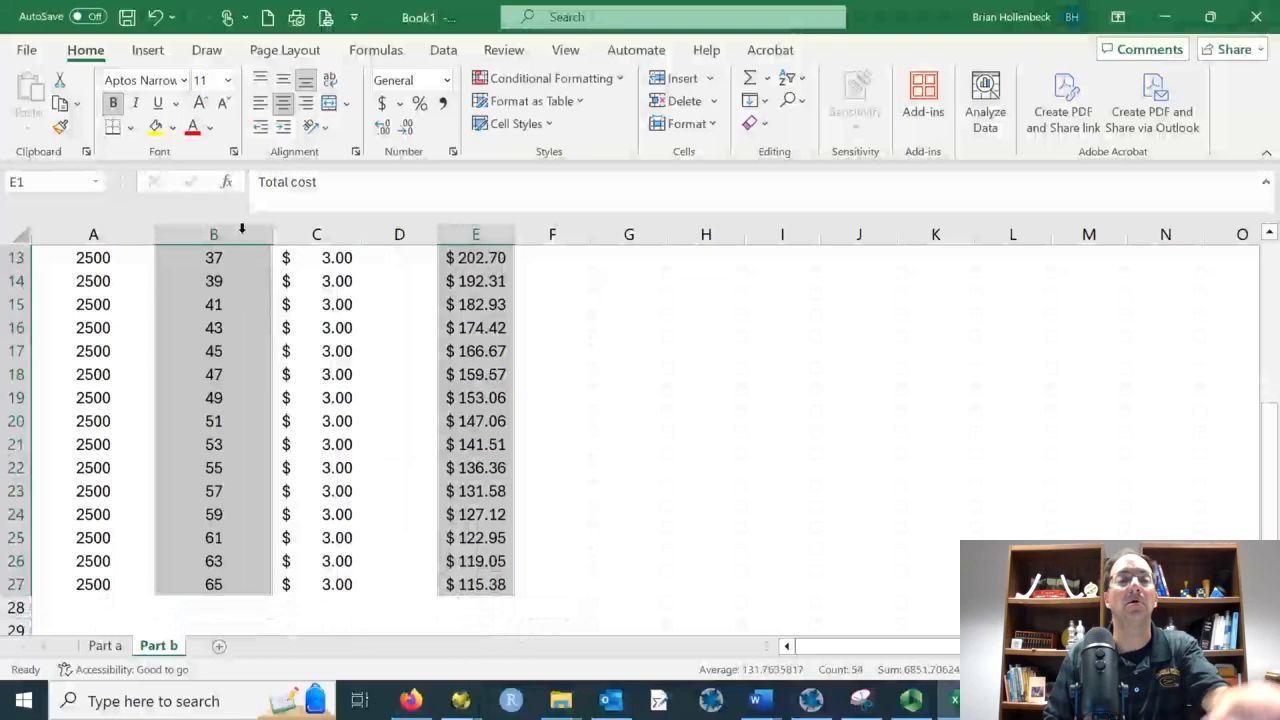
left_click(147, 50)
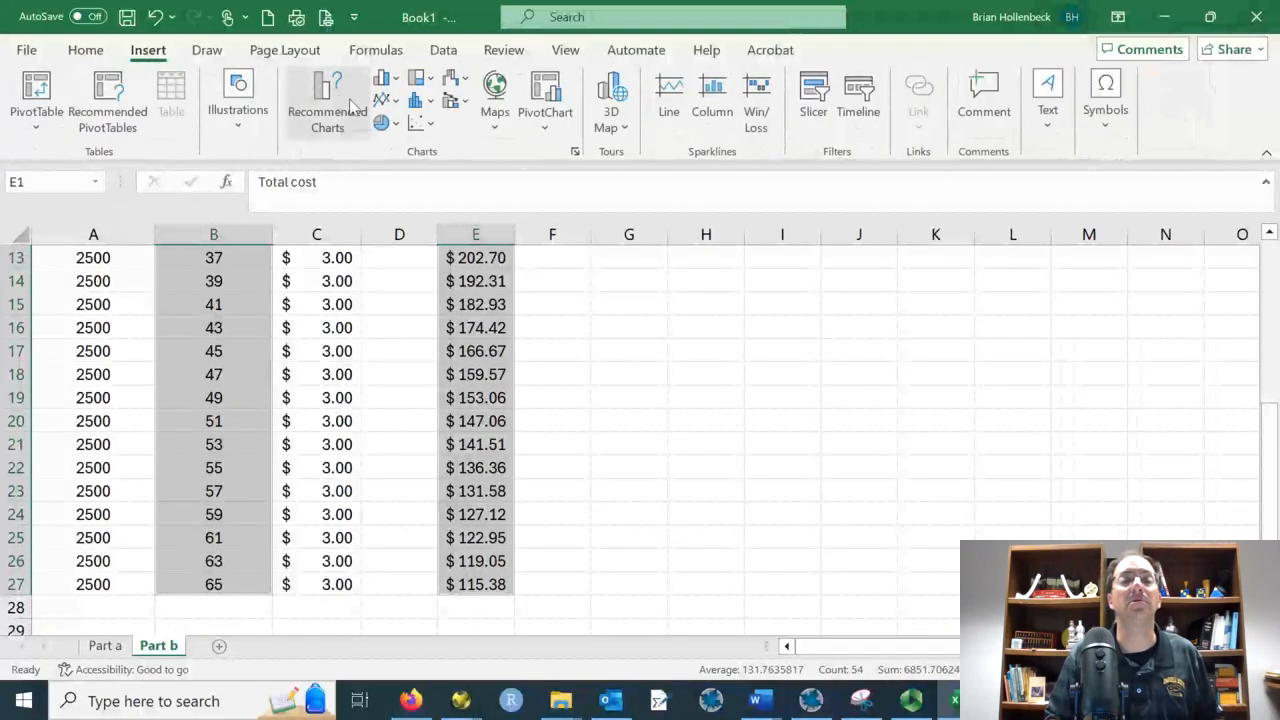
left_click(420, 122)
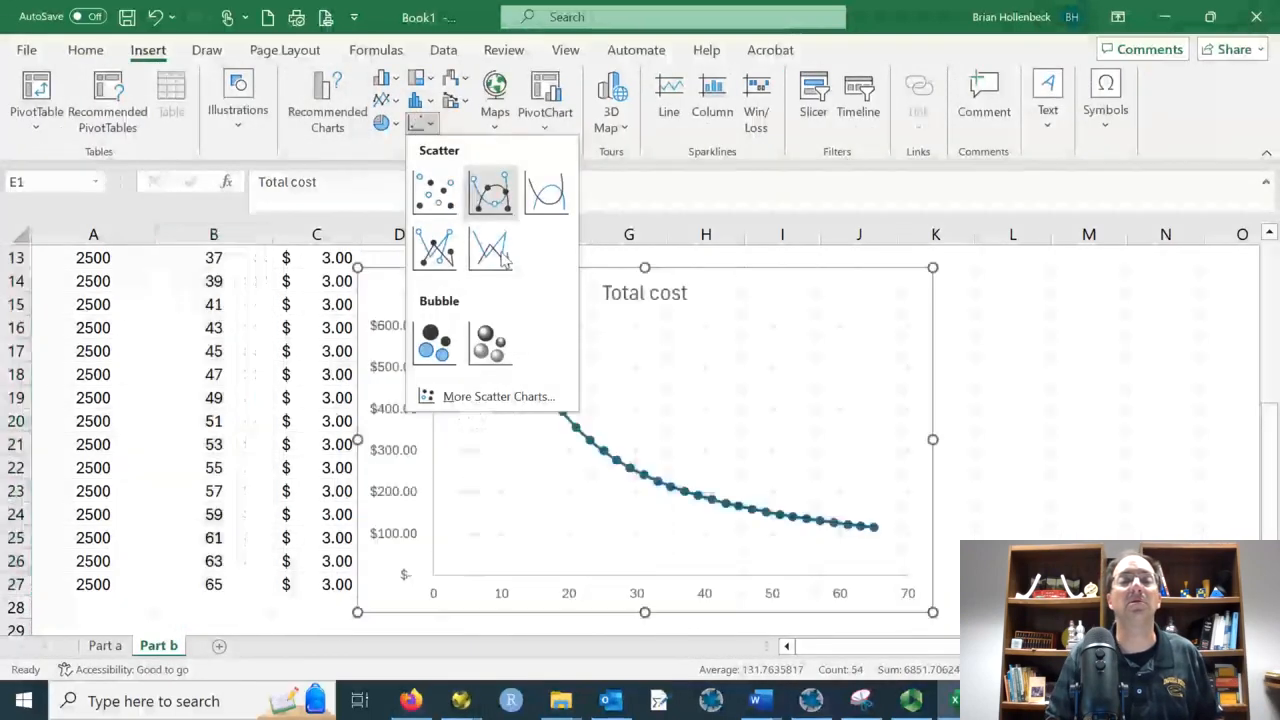
left_click(500, 255)
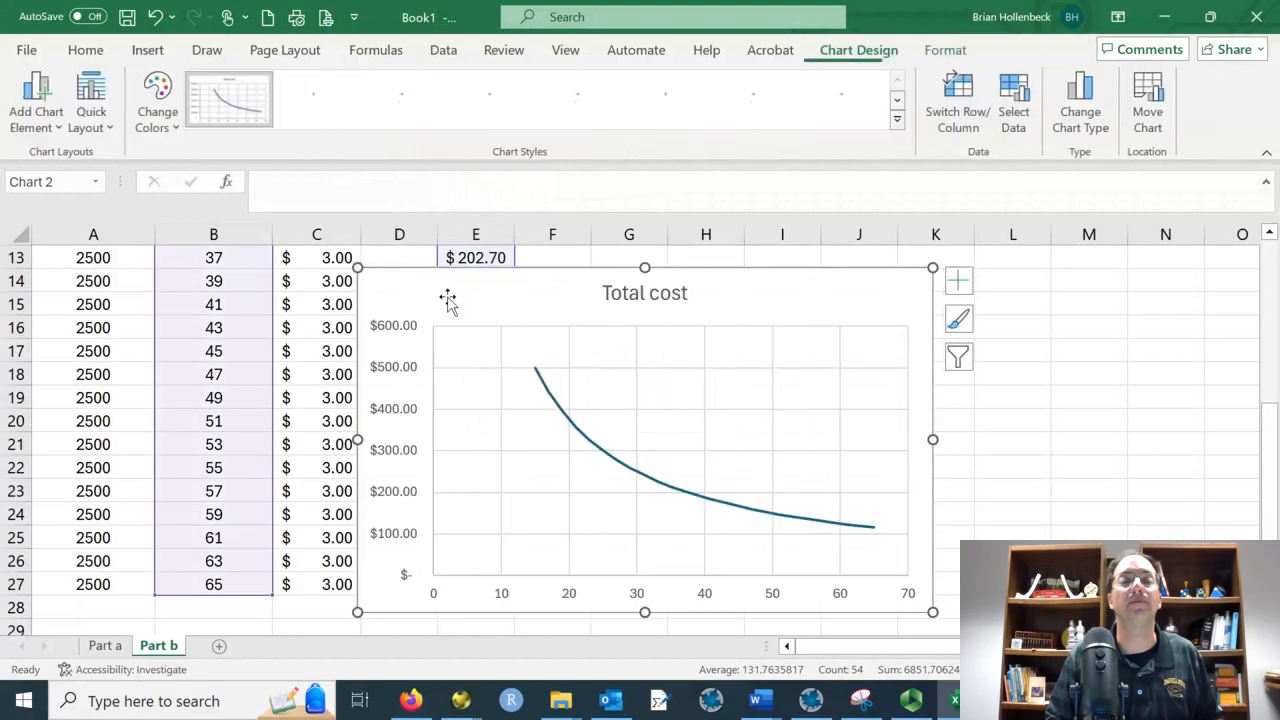
left_click_drag(447, 300, 662, 313)
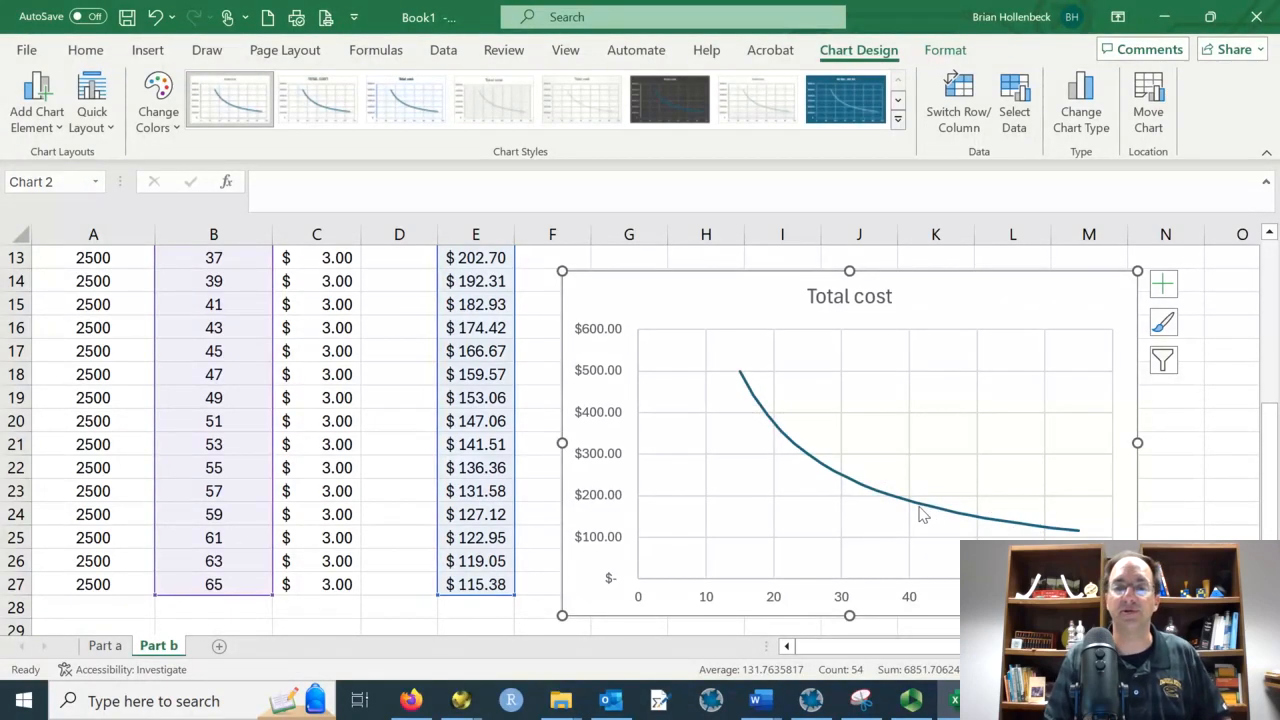
mouse_move(922, 514)
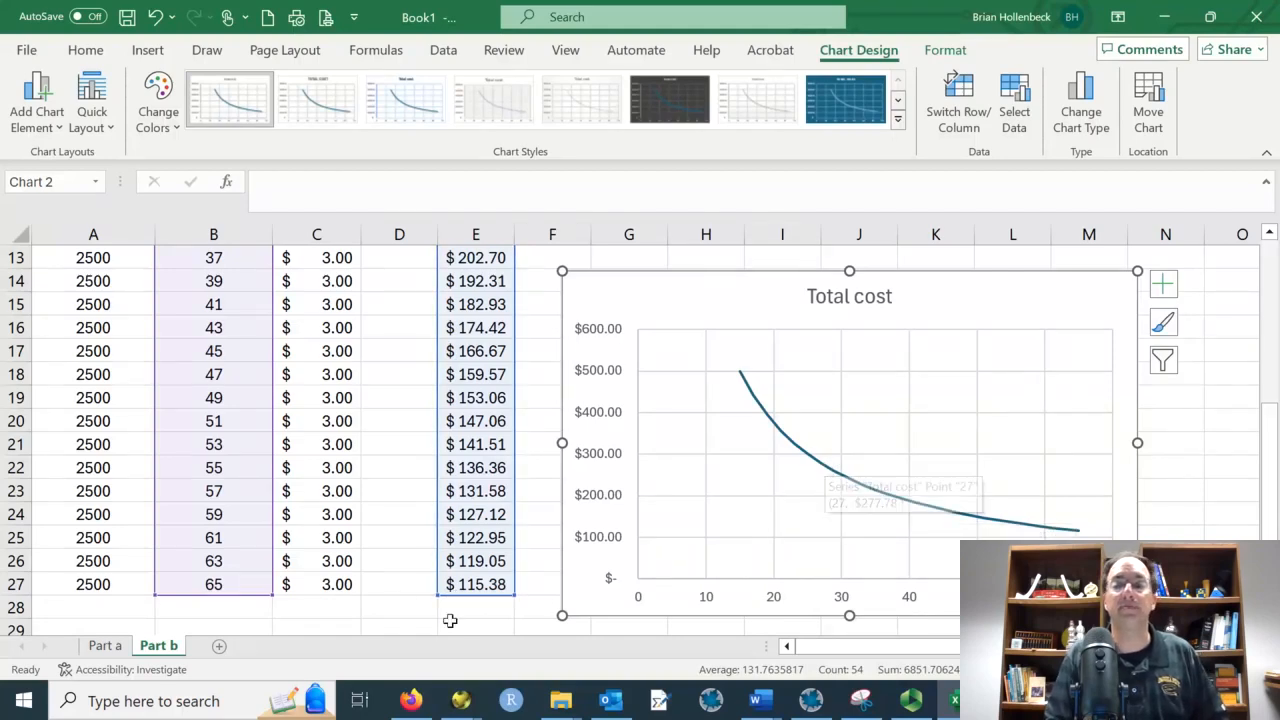
Step: Add a new worksheet after Part b and name it Part c
left_click(220, 647)
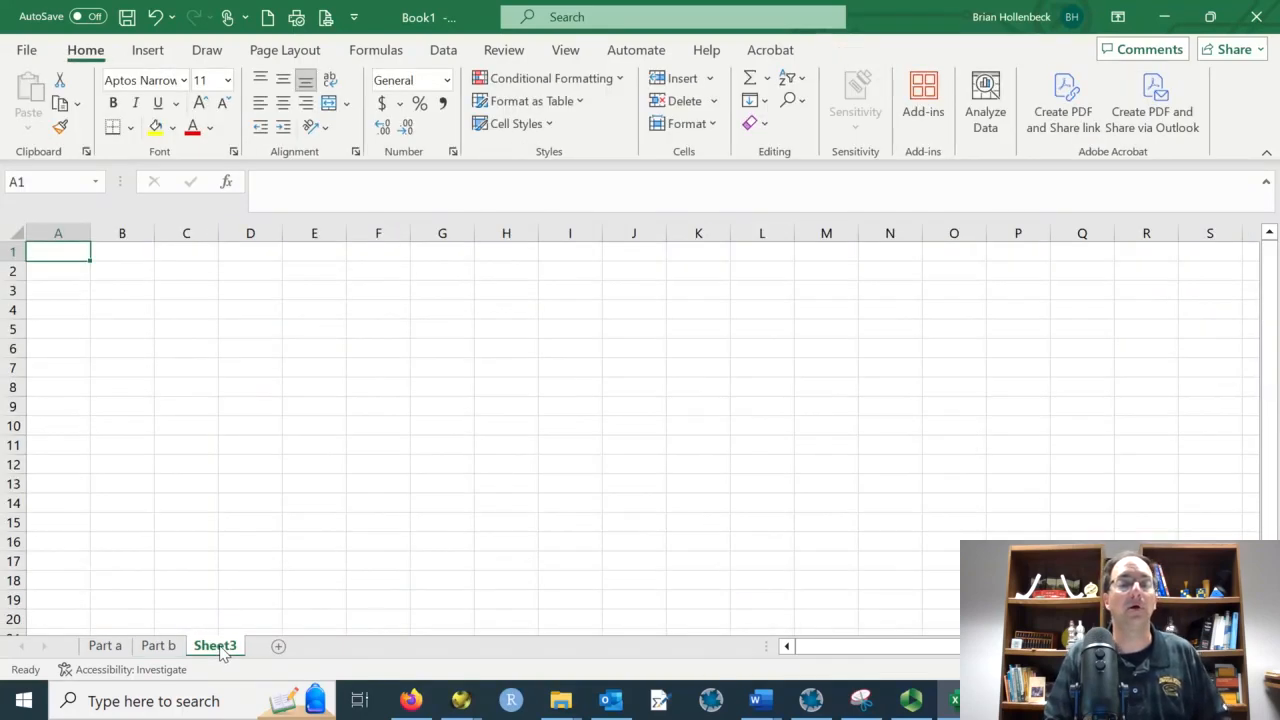
double_click(216, 646)
type("pa")
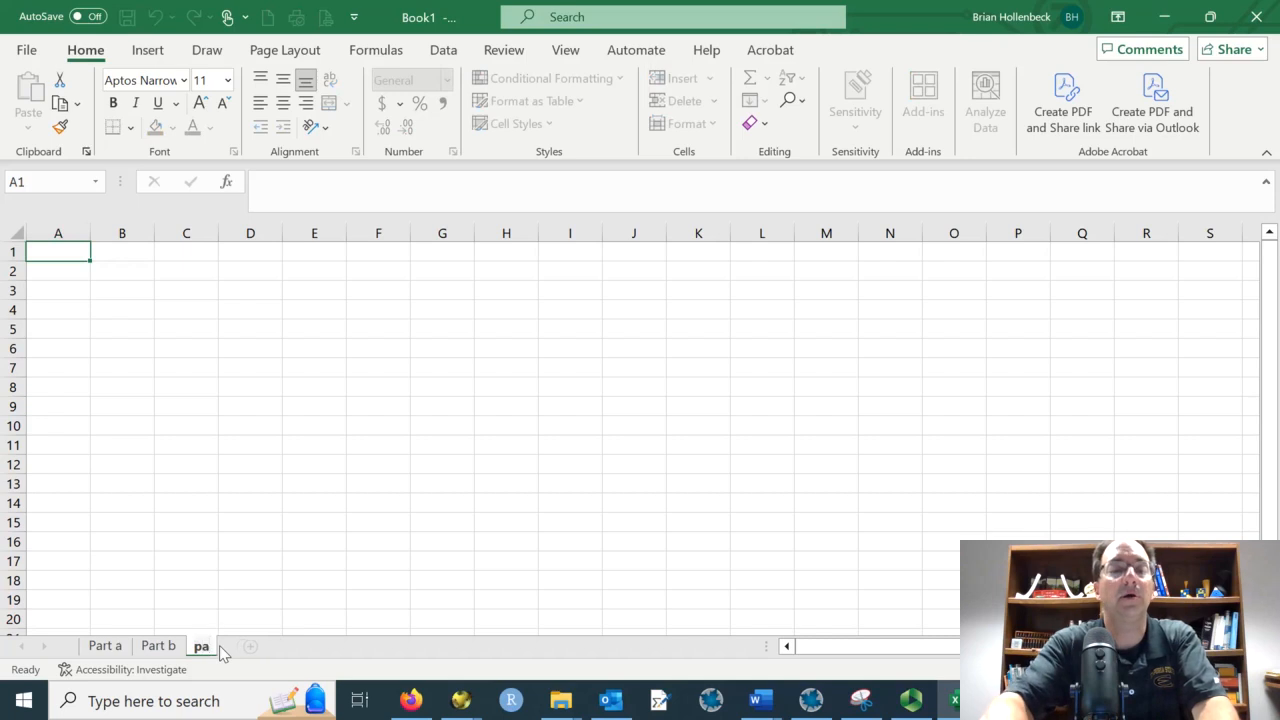
key("BackSpace")
key("BackSpace")
type("Part c")
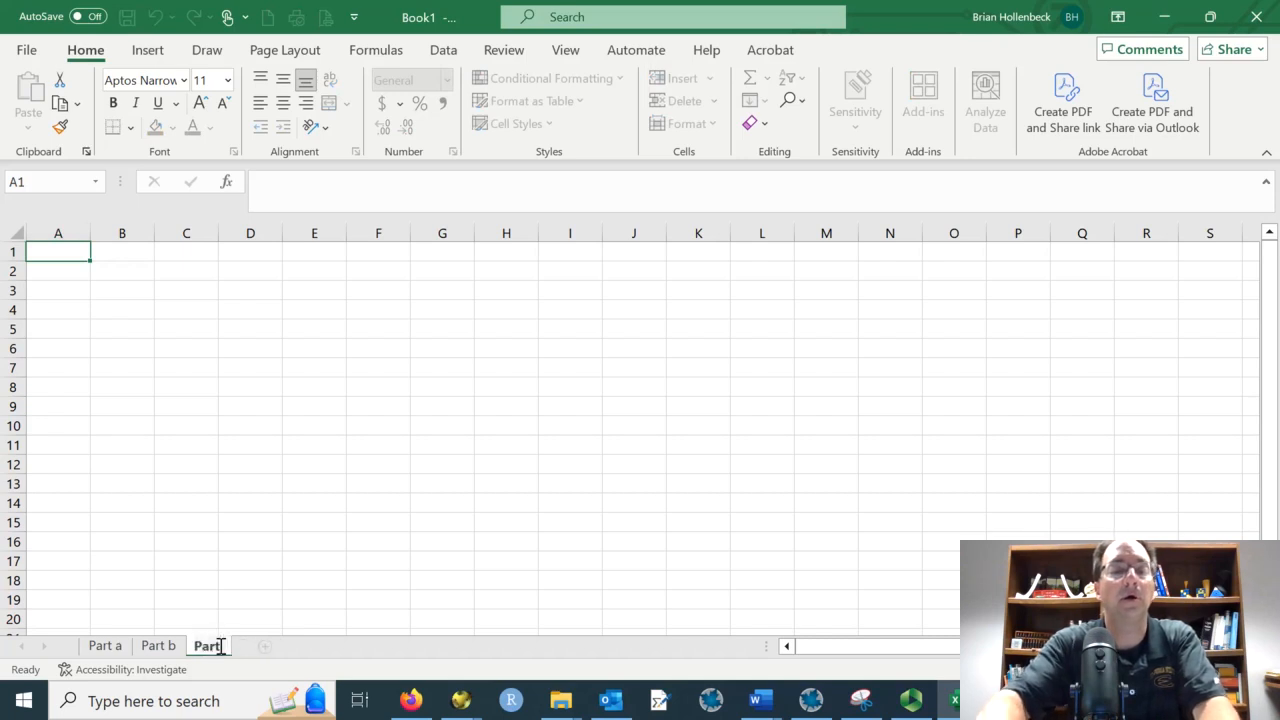
key("Return")
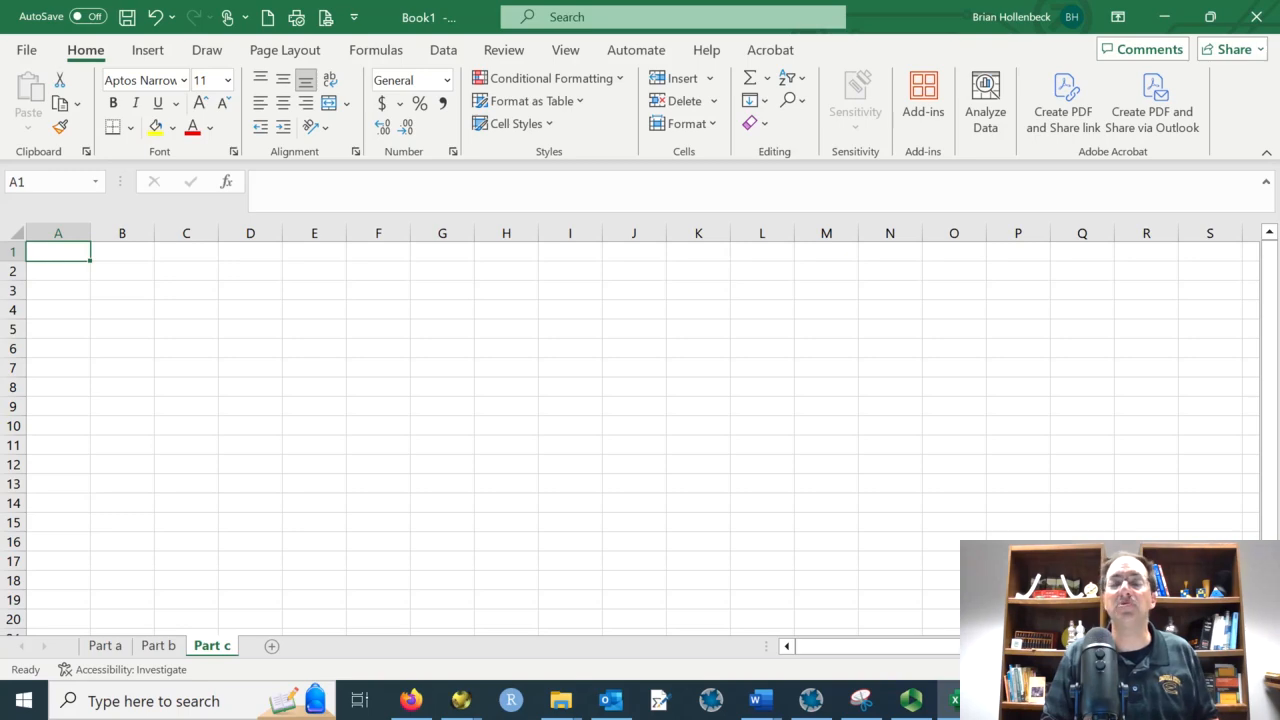
scroll(436, 614, "up", 2)
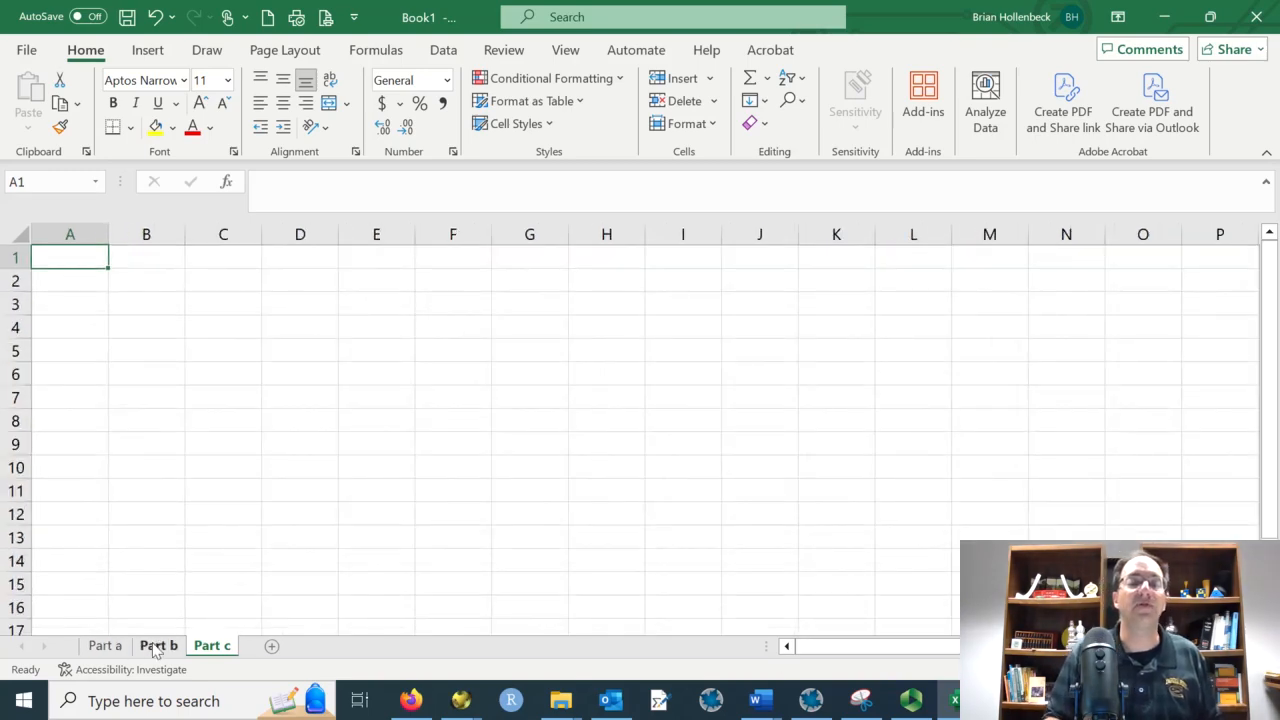
Step: Examine the Miles per gallon, Price of gas and Number of miles columns on Part b to see which inputs vary
left_click(157, 647)
scroll(356, 500, "up", 4)
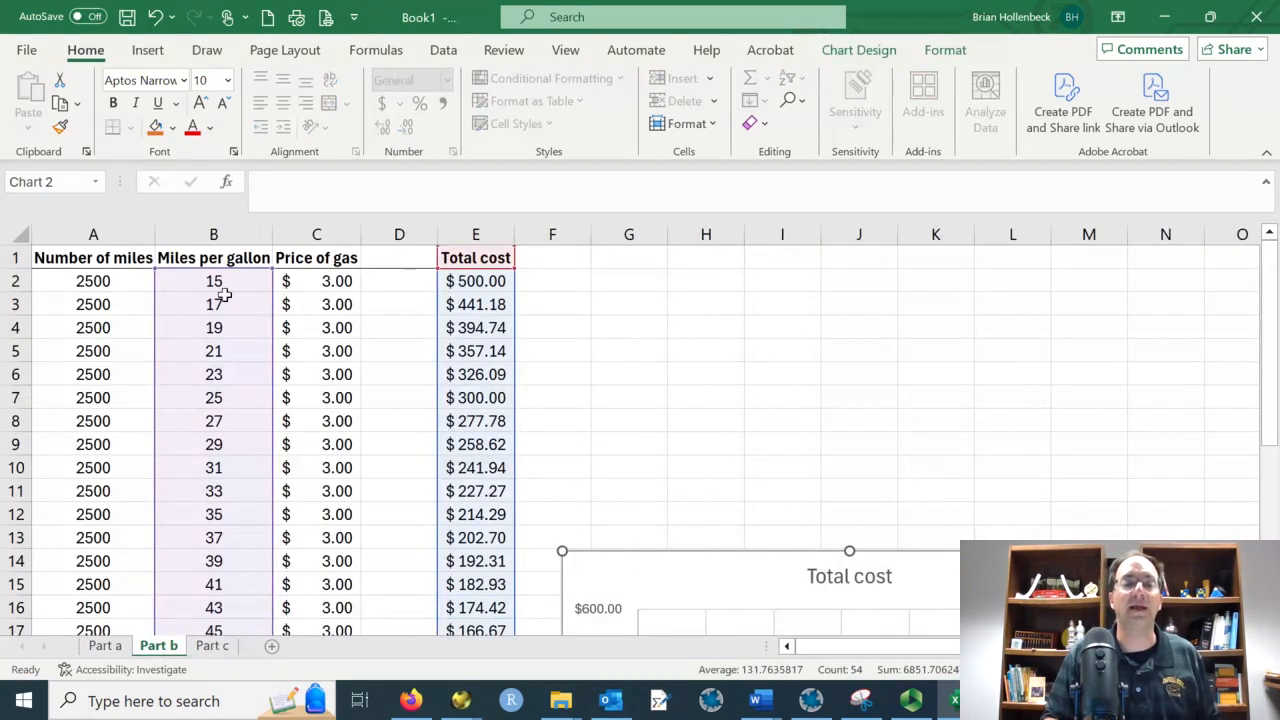
left_click(215, 234)
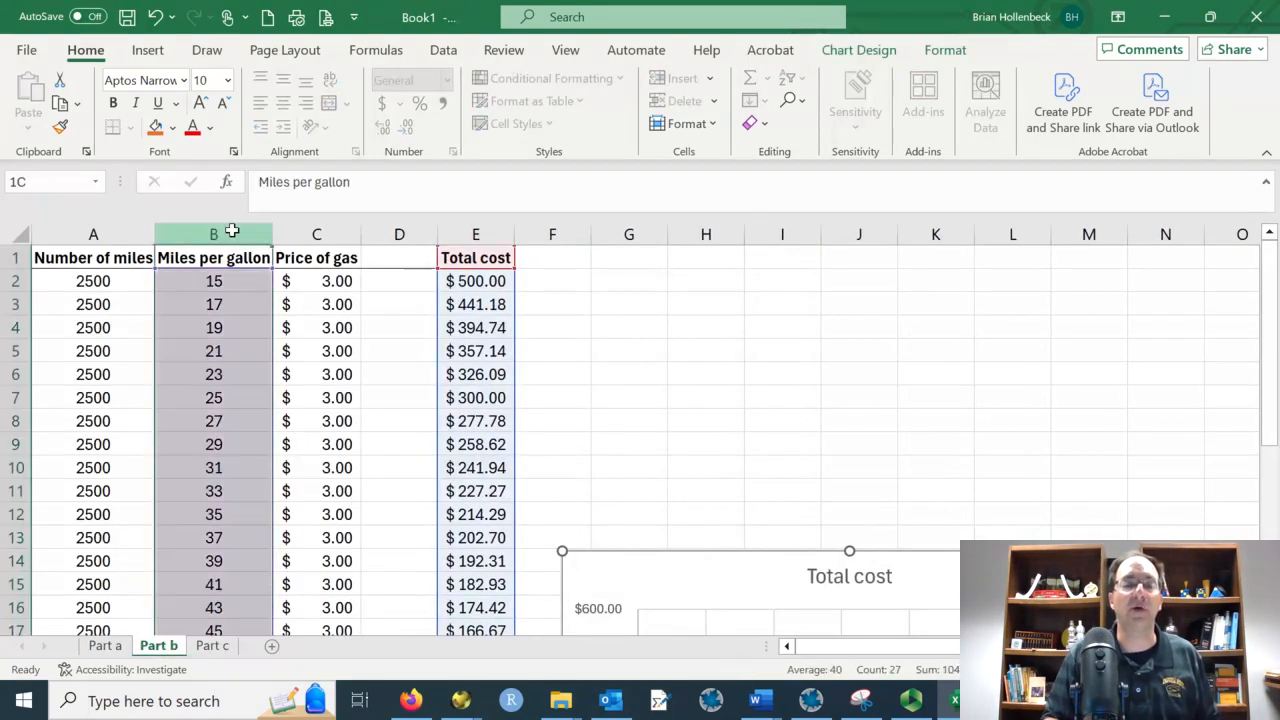
left_click(301, 234)
scroll(460, 437, "down", 1)
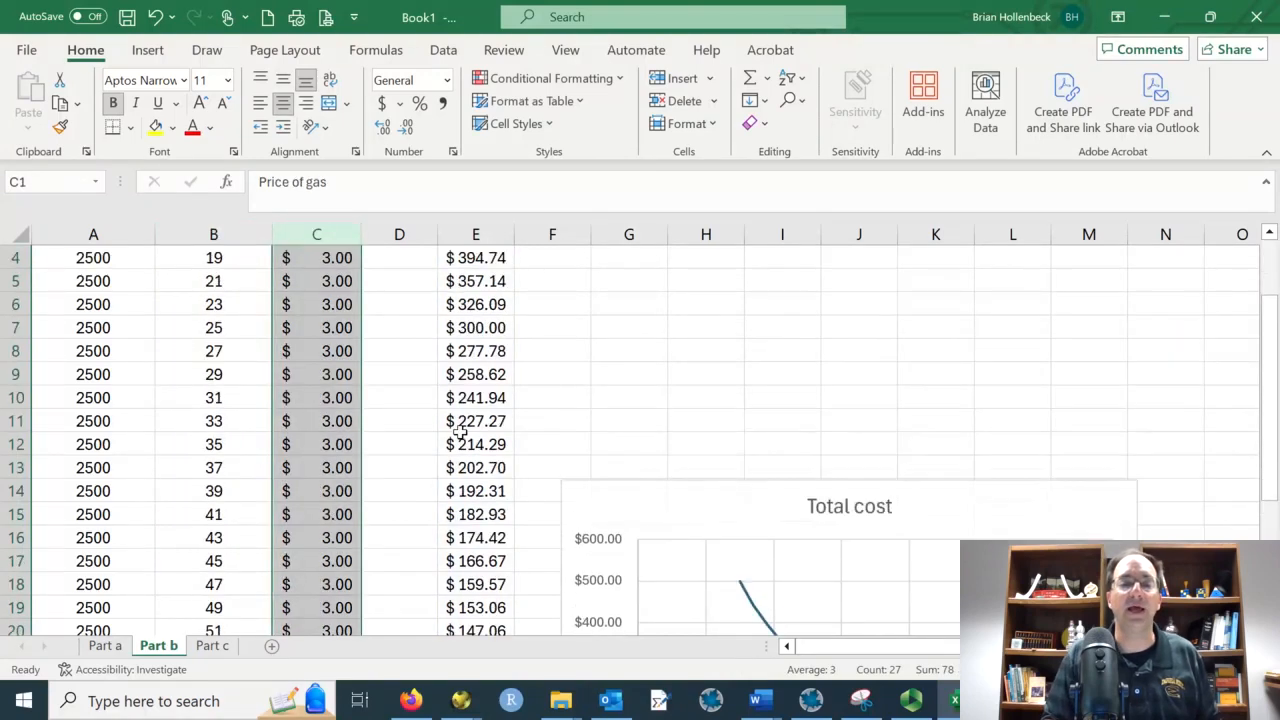
scroll(455, 440, "up", 1)
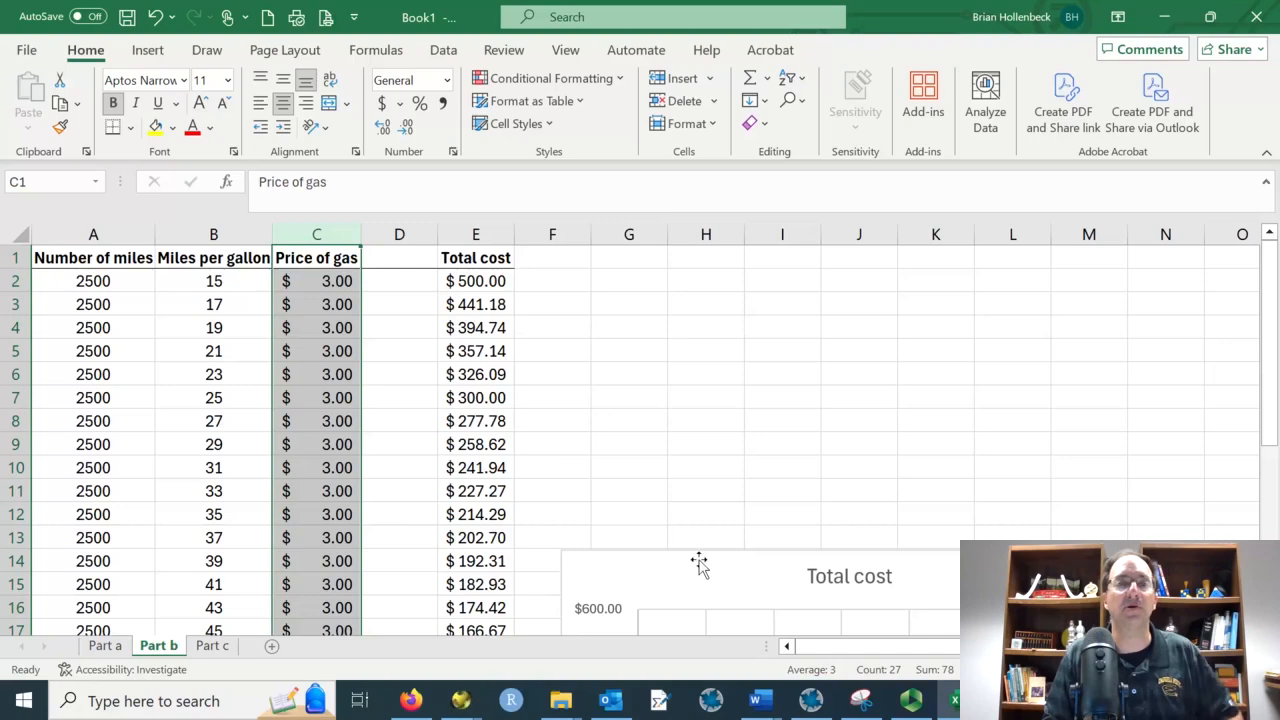
left_click(93, 234)
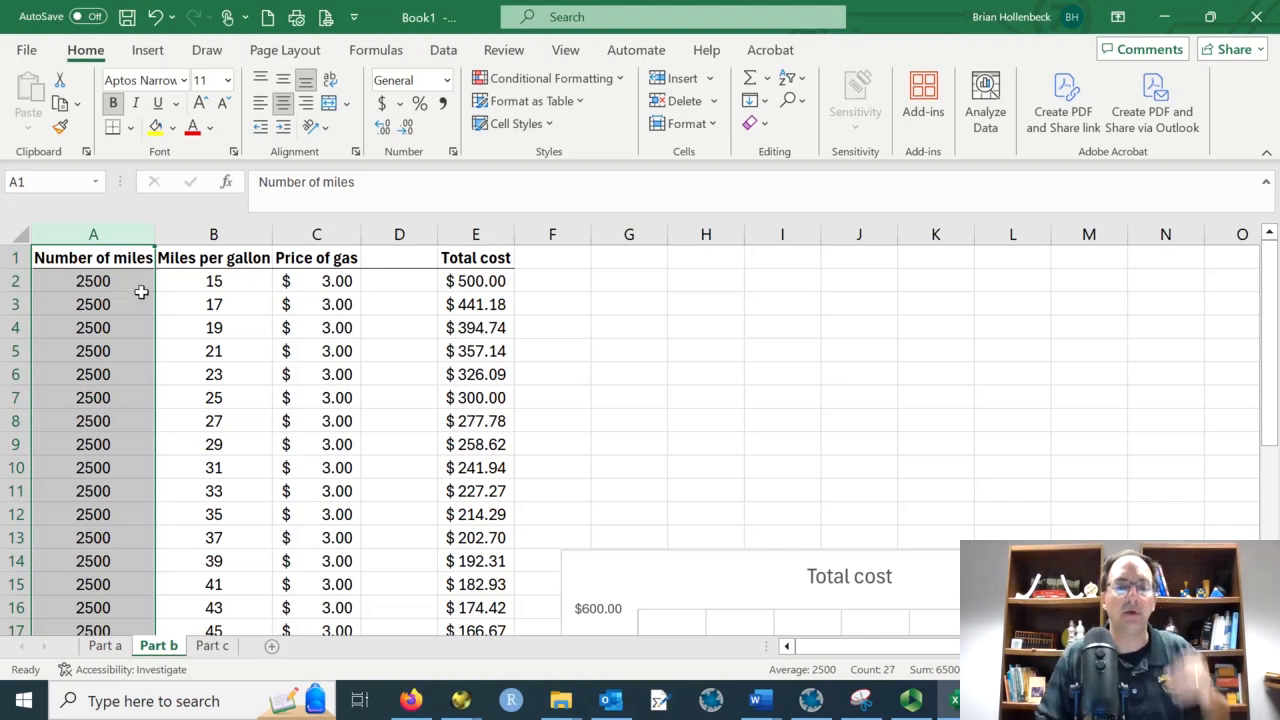
Step: Enter the corner heading mpg\price in cell A1 of the Part c sheet
left_click(211, 646)
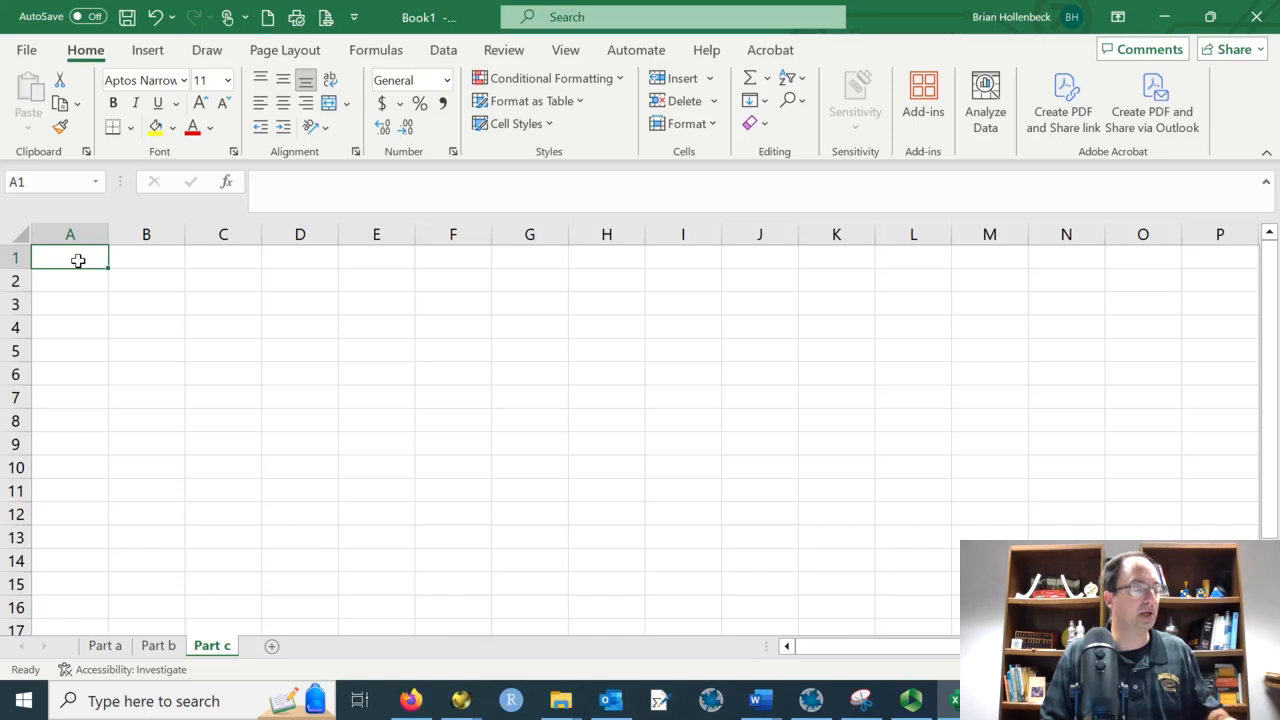
type("mpg")
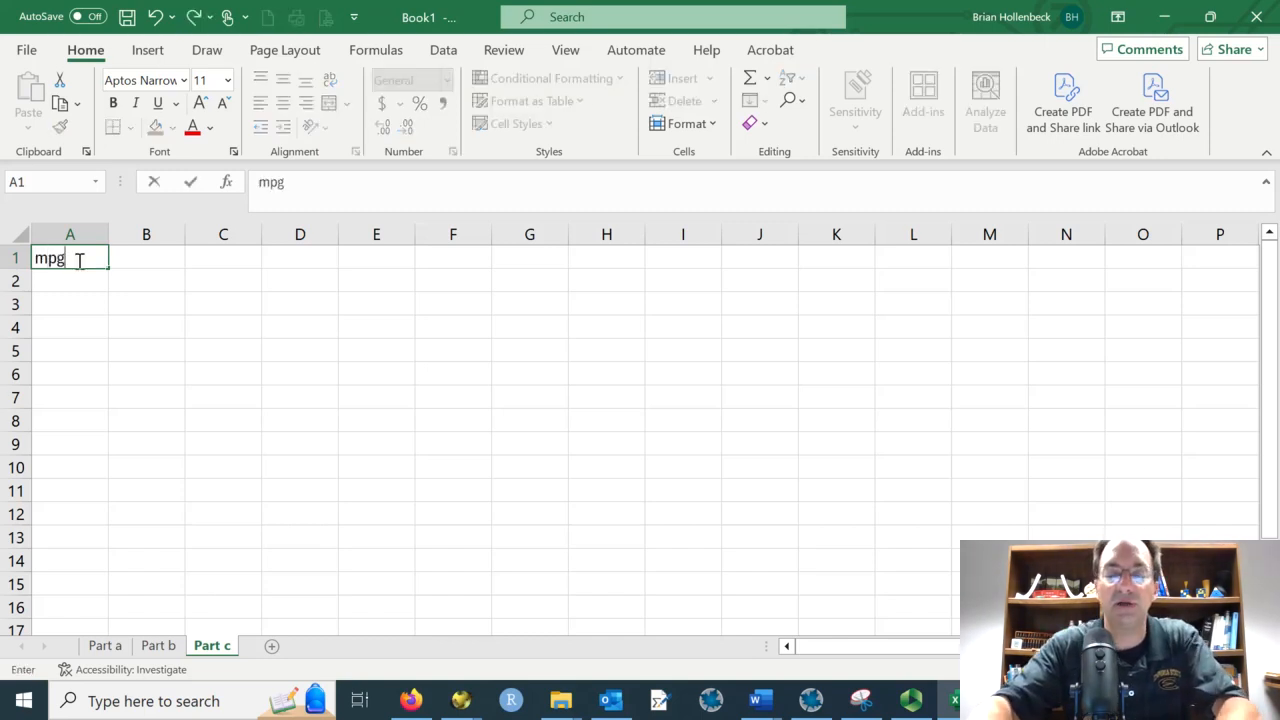
type("\\")
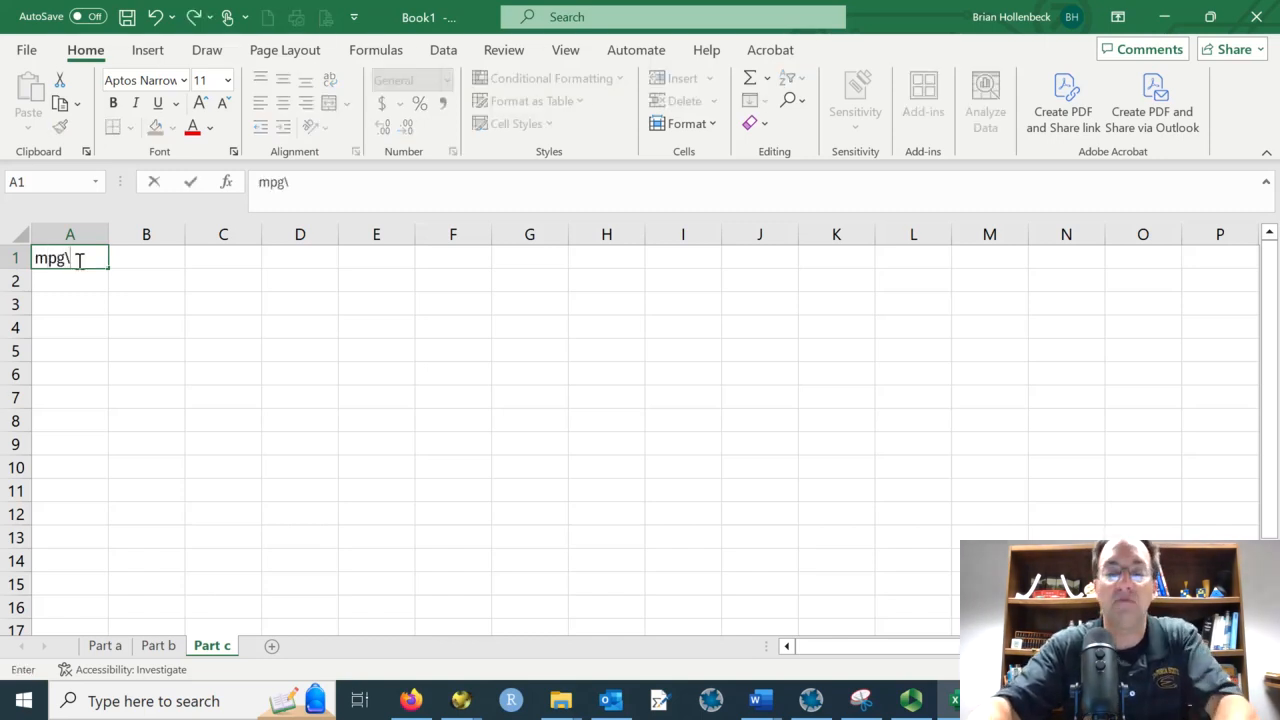
type("price")
key("Return")
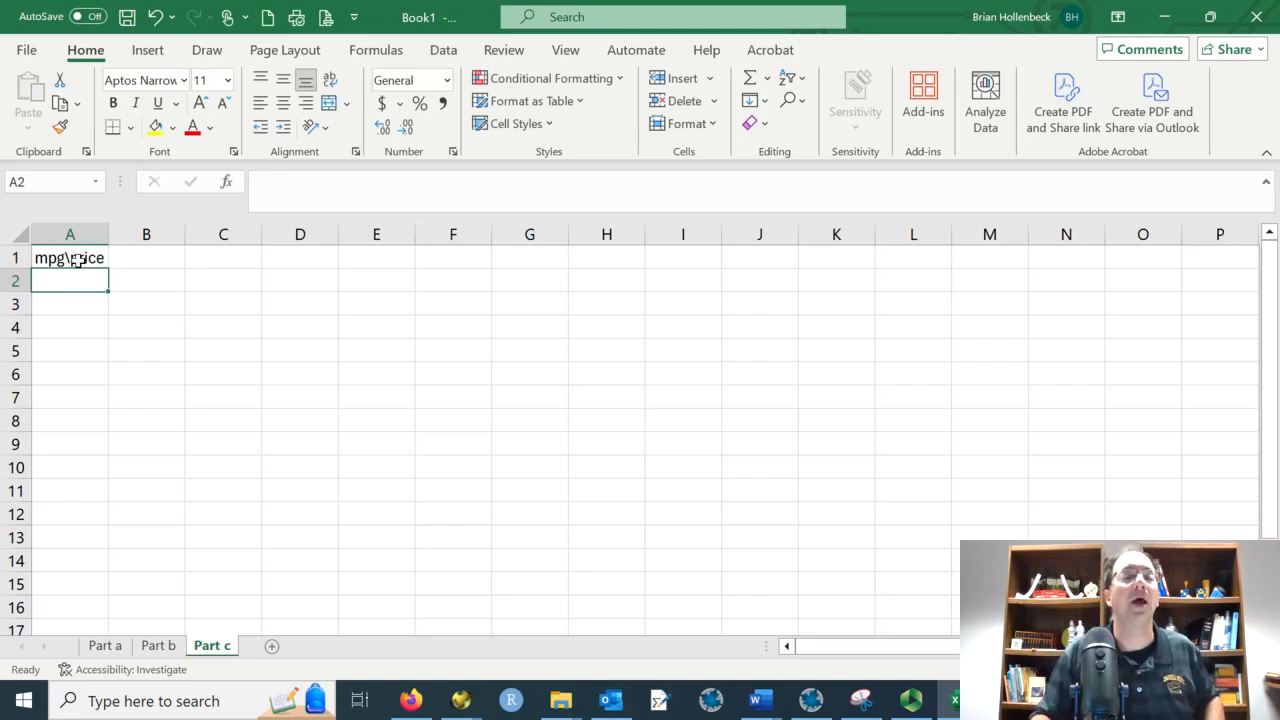
left_click(78, 255)
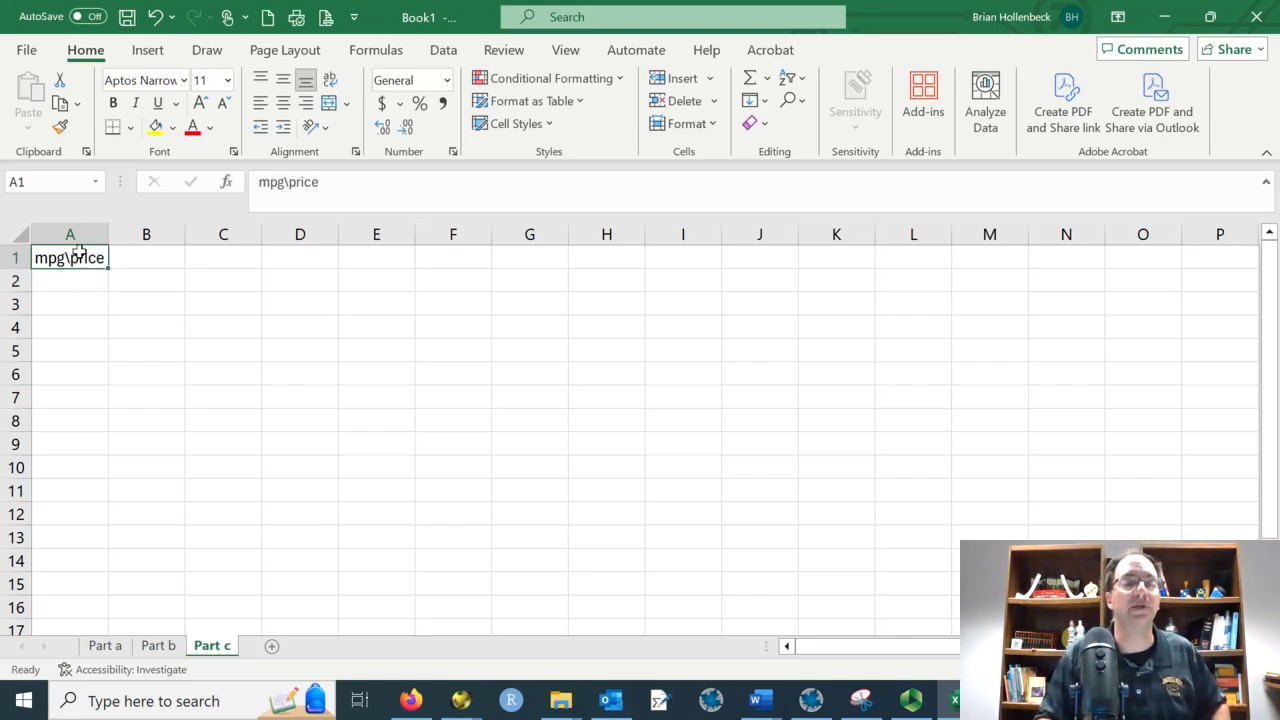
Step: Make the corner heading in A1 bold and fit column A's width to it
left_click(113, 103)
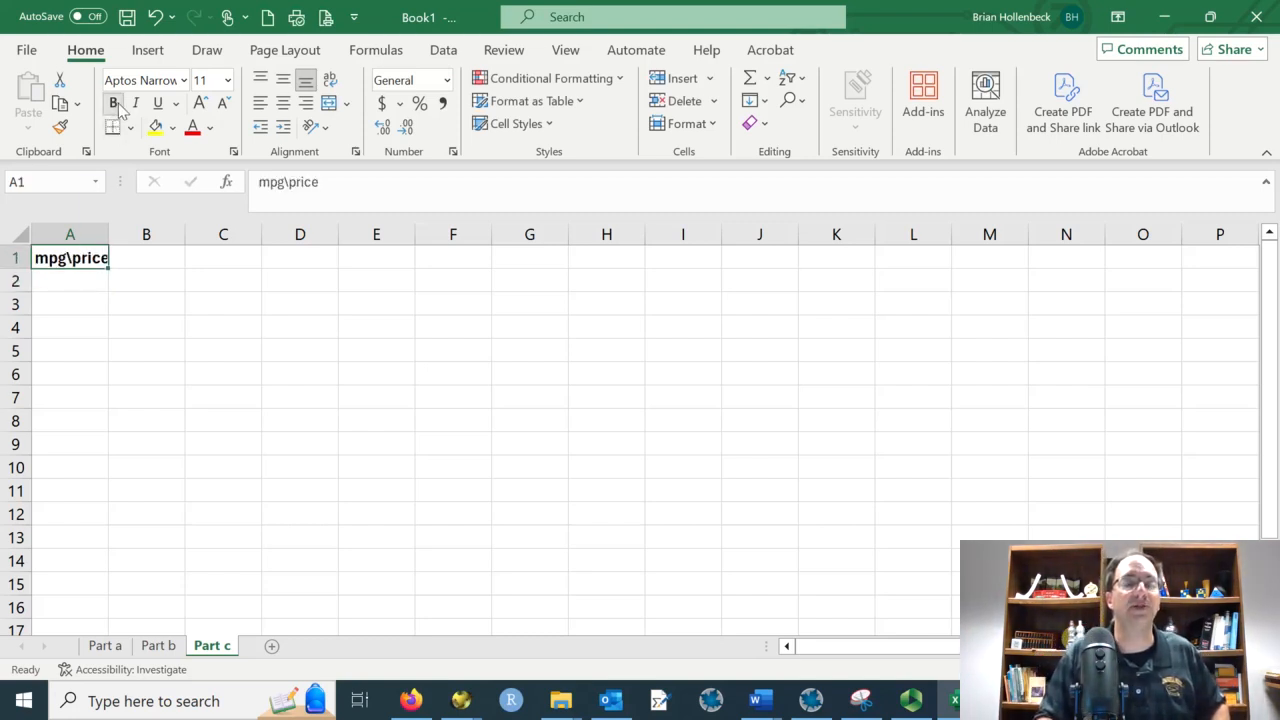
double_click(108, 235)
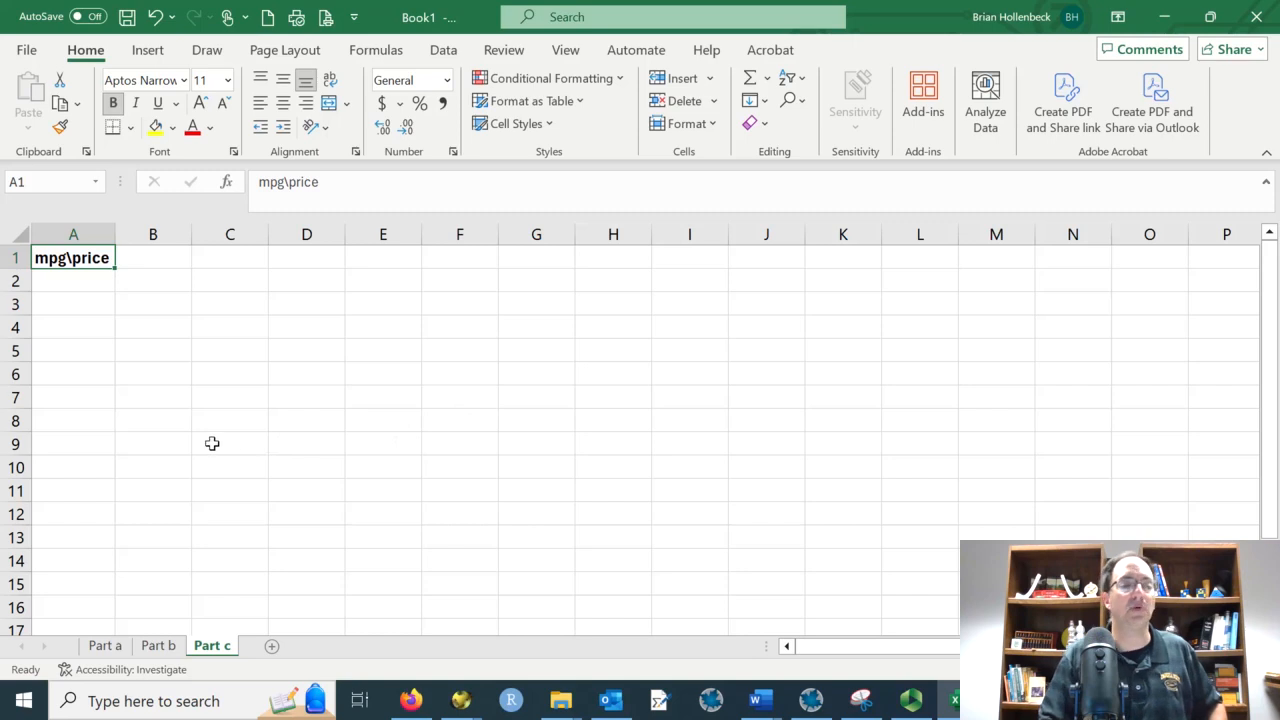
Step: Enter 10 and 12 in A2 and A3, extend the mpg series down to 60 in A27, and centre the values
left_click(69, 285)
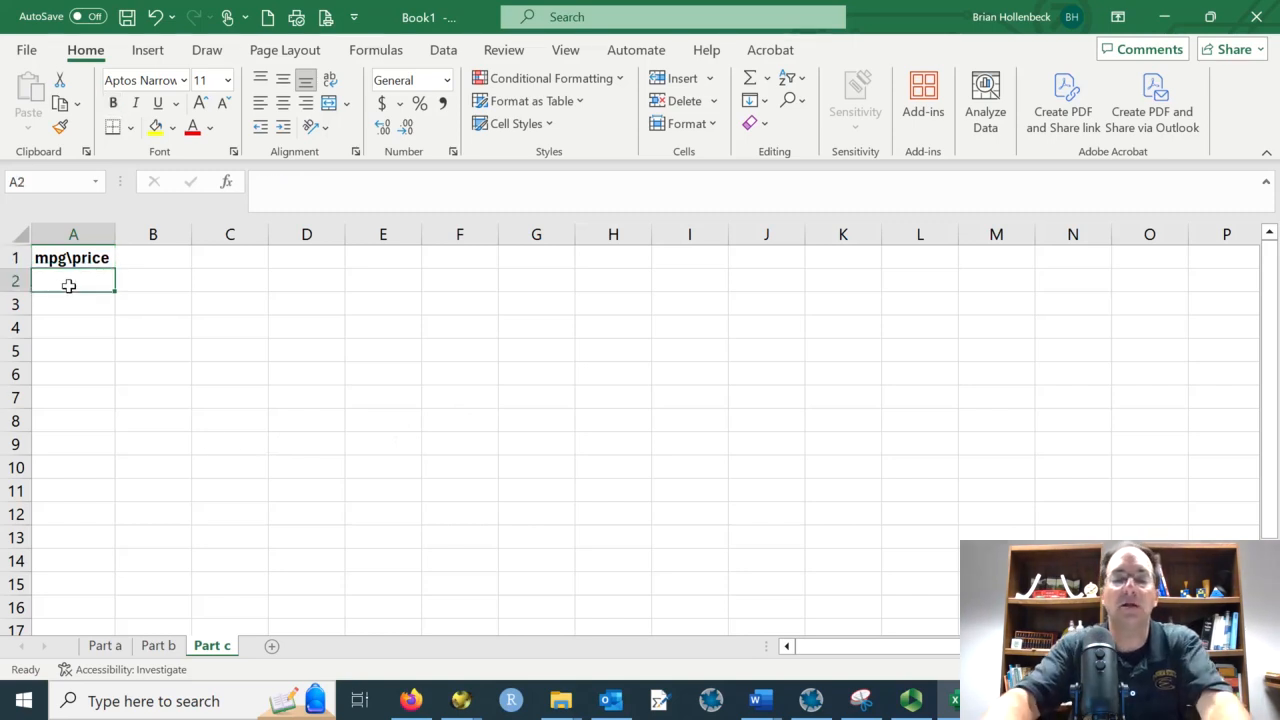
type("10")
key("Return")
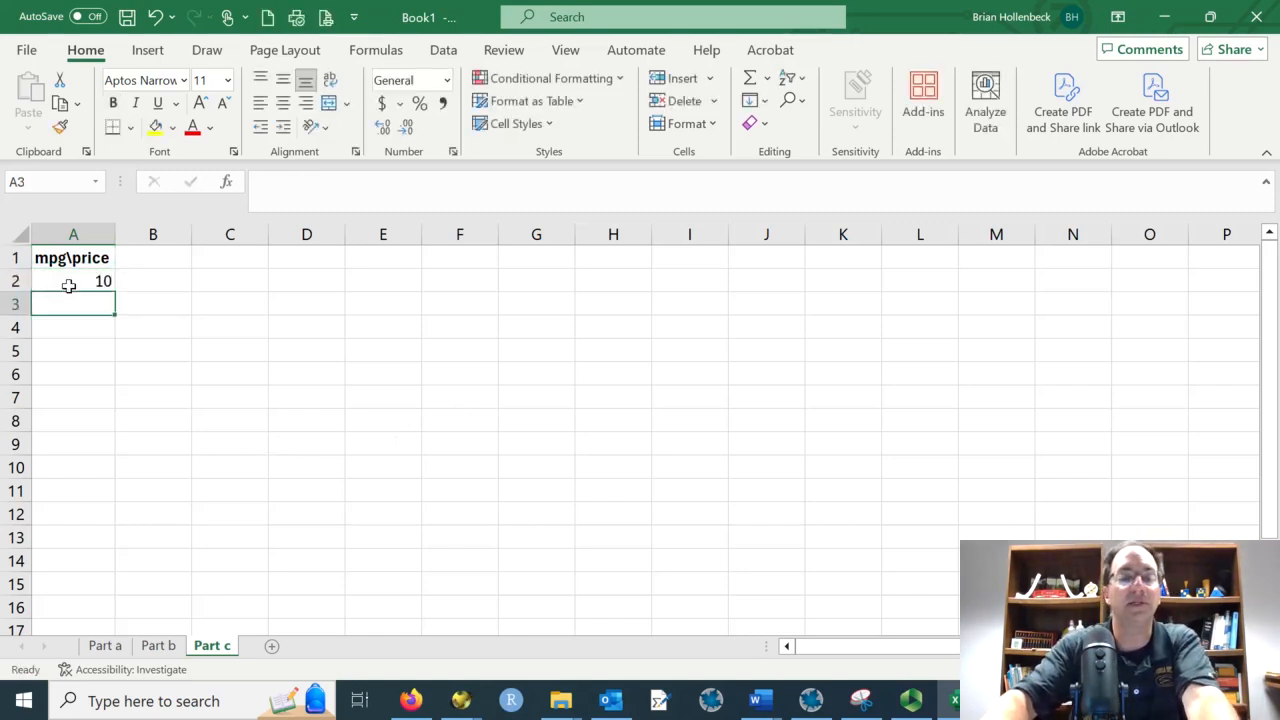
type("12")
key("Return")
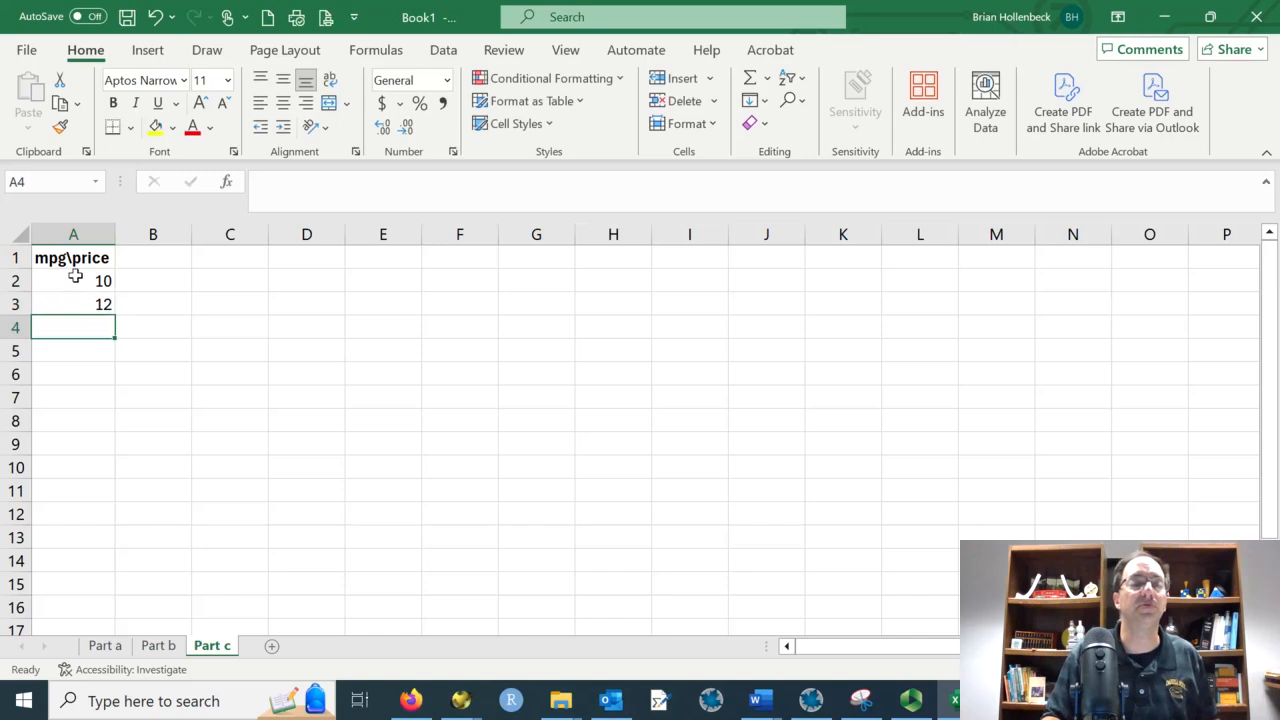
left_click_drag(75, 276, 82, 500)
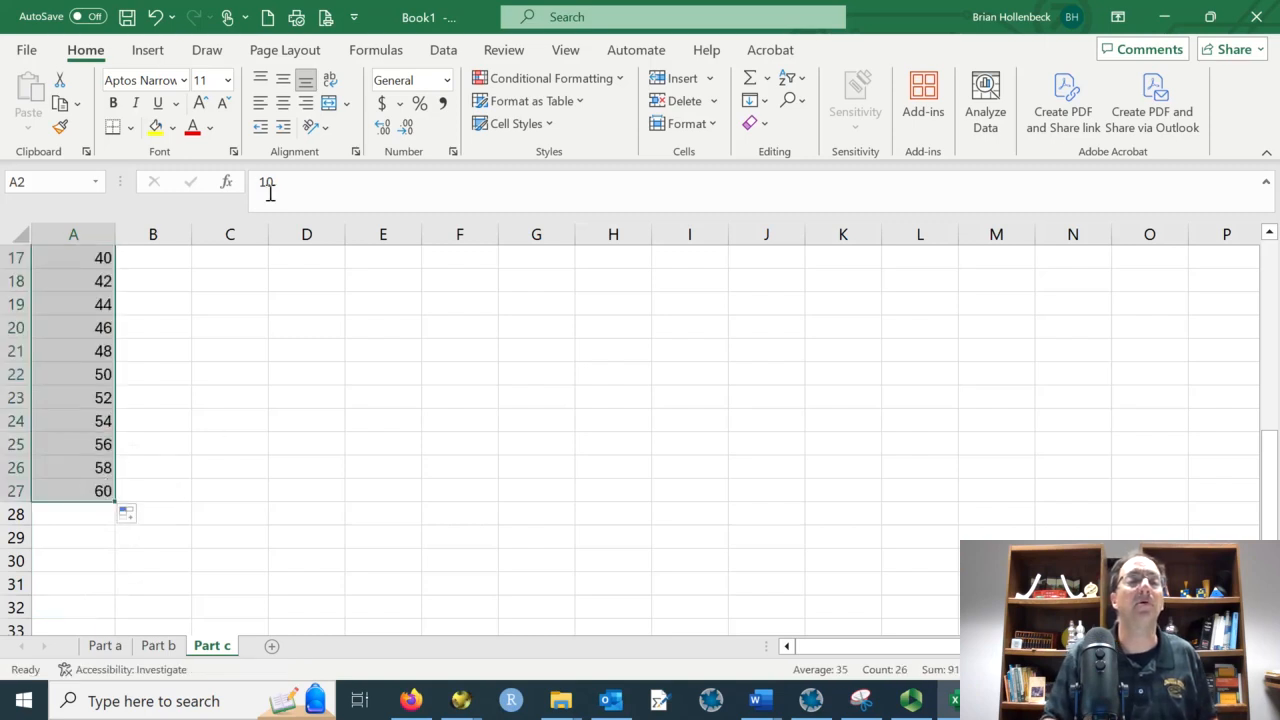
scroll(276, 280, "up", 5)
Step: Enter the first gas price, 2, in B1 and give it the dollar Accounting format
left_click(161, 263)
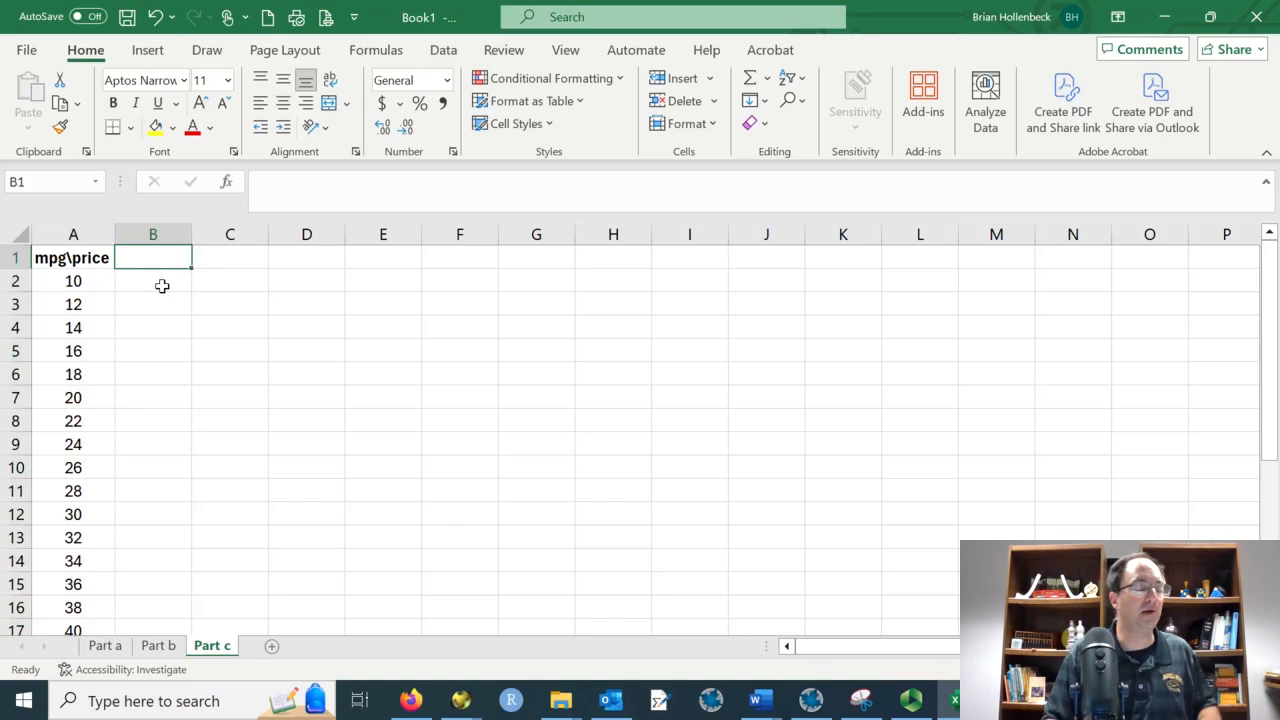
type("2")
key("Return")
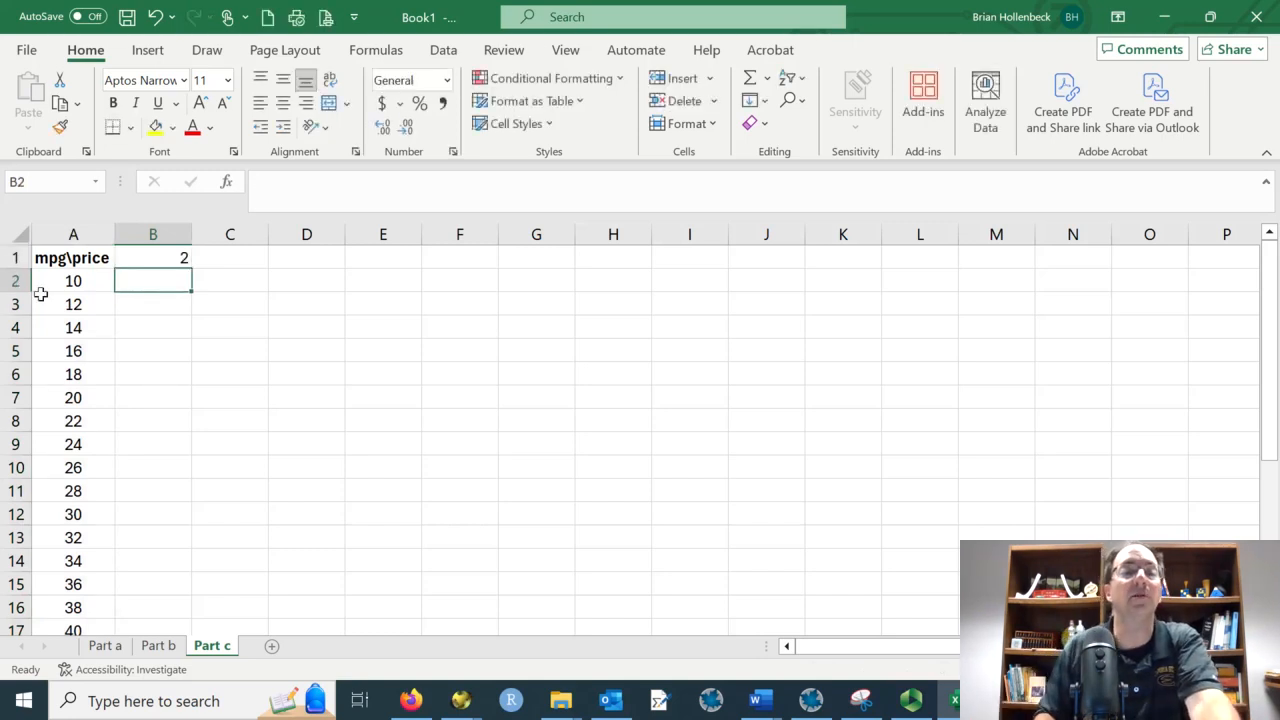
left_click(150, 257)
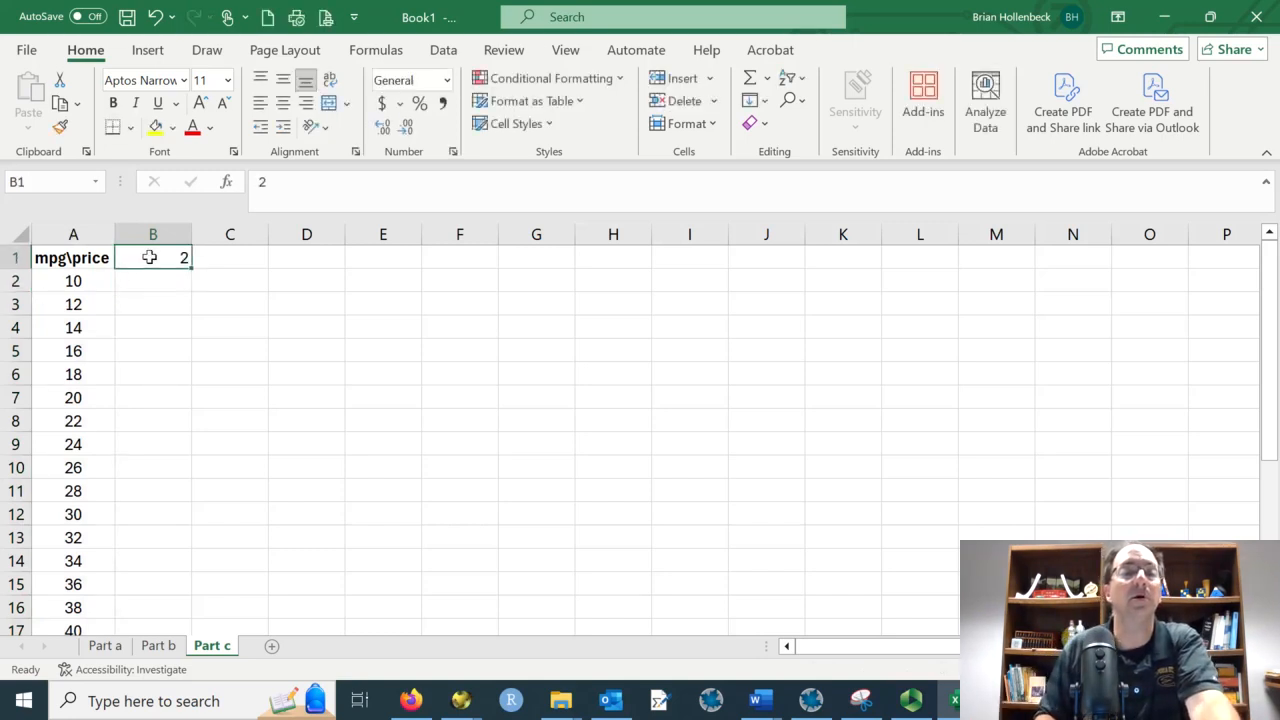
left_click(383, 104)
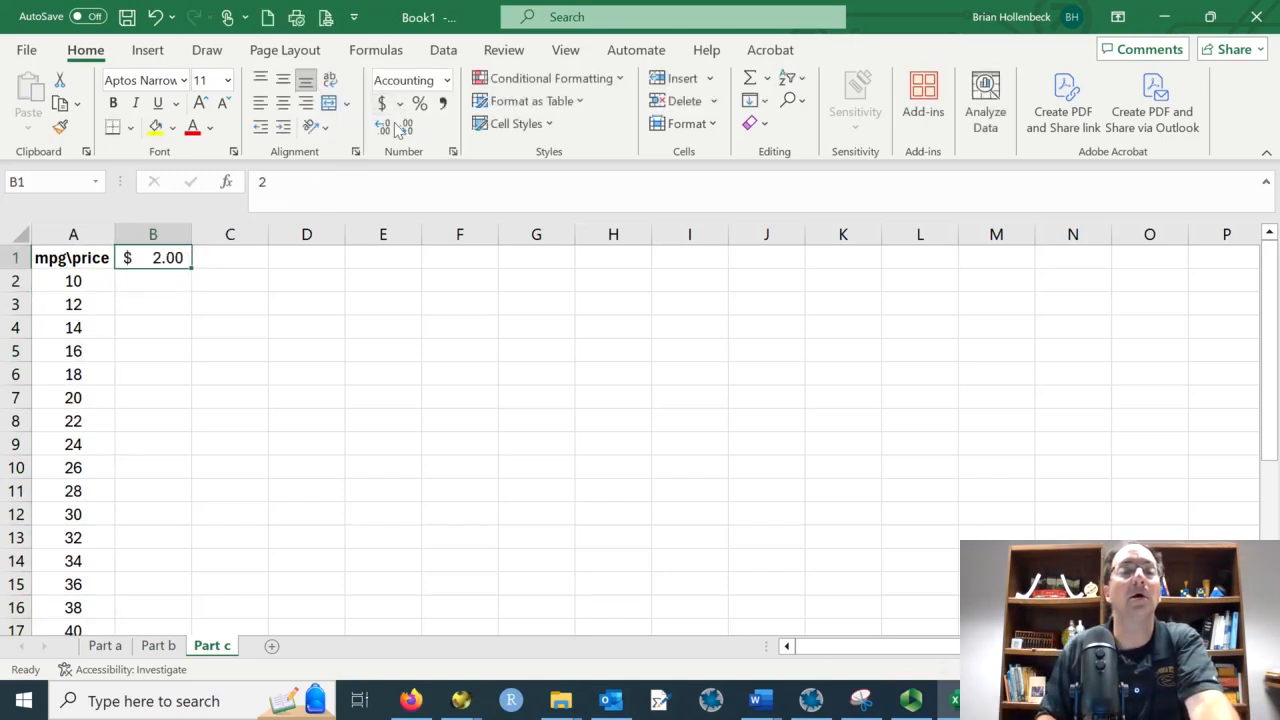
Step: Enter 2.25 in C1, extend the price series across row 1 to 5.50 in P1, and apply the dollar Accounting format to B1:P1
left_click(210, 264)
type("2.25")
key("Return")
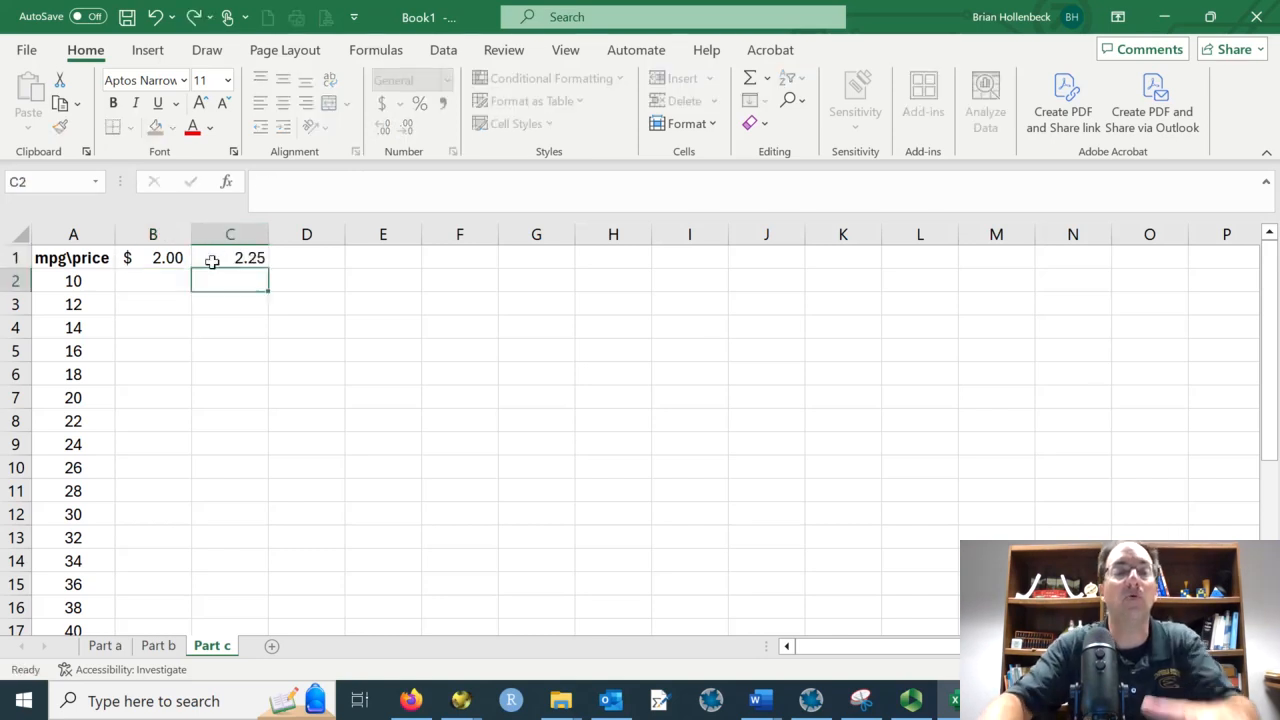
left_click_drag(157, 257, 1240, 276)
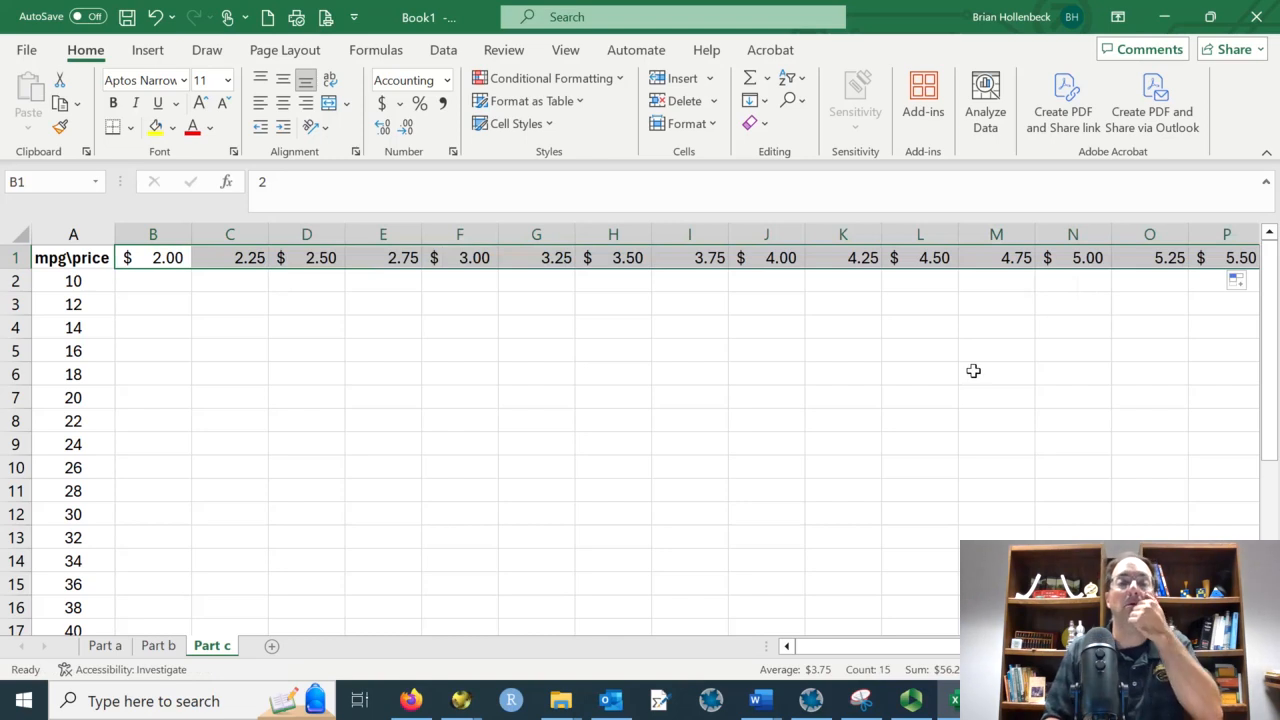
left_click(381, 104)
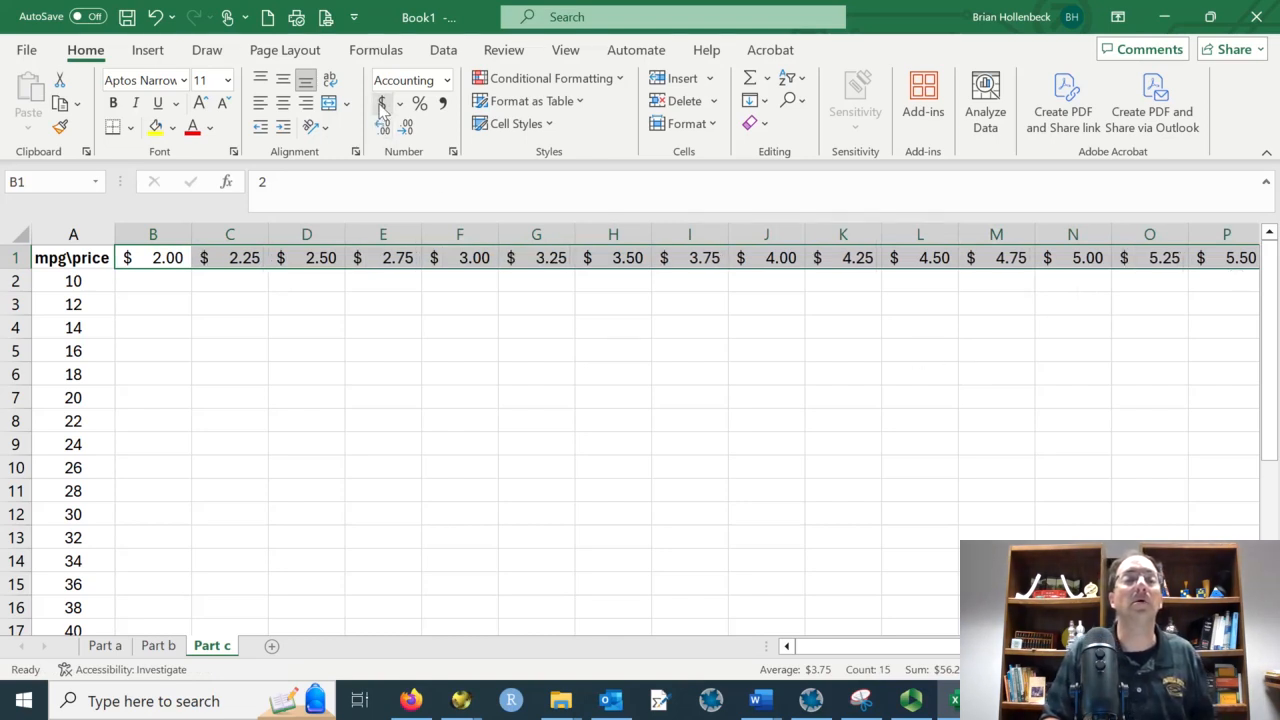
Step: Make the price headings in row 1 and all of column A bold, and centre row 1
left_click(114, 104)
left_click(73, 234)
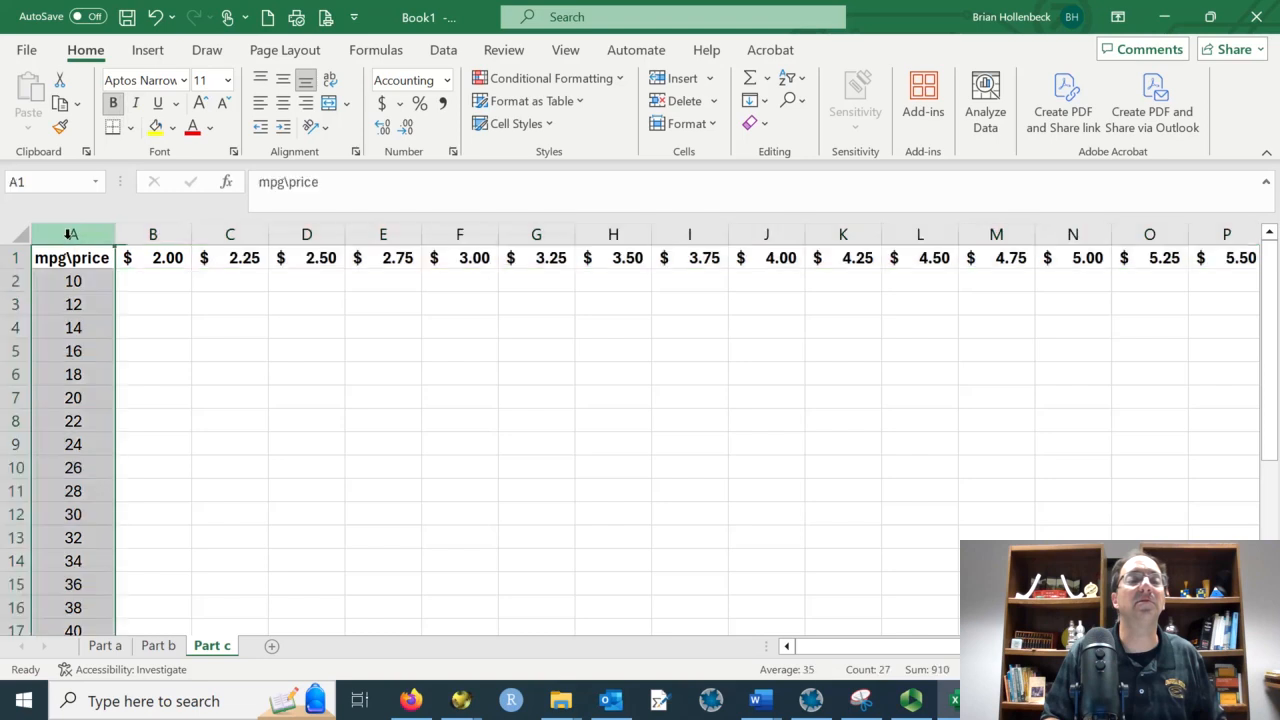
left_click(115, 104)
left_click(114, 104)
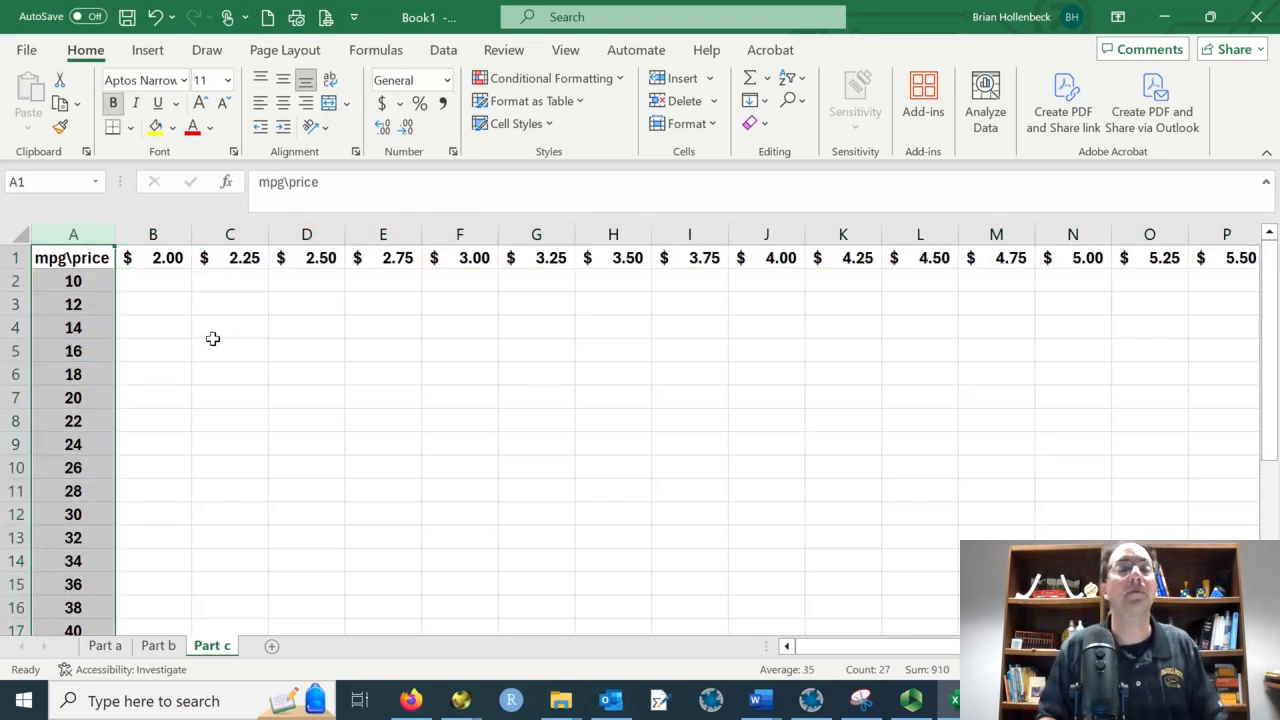
left_click(14, 260)
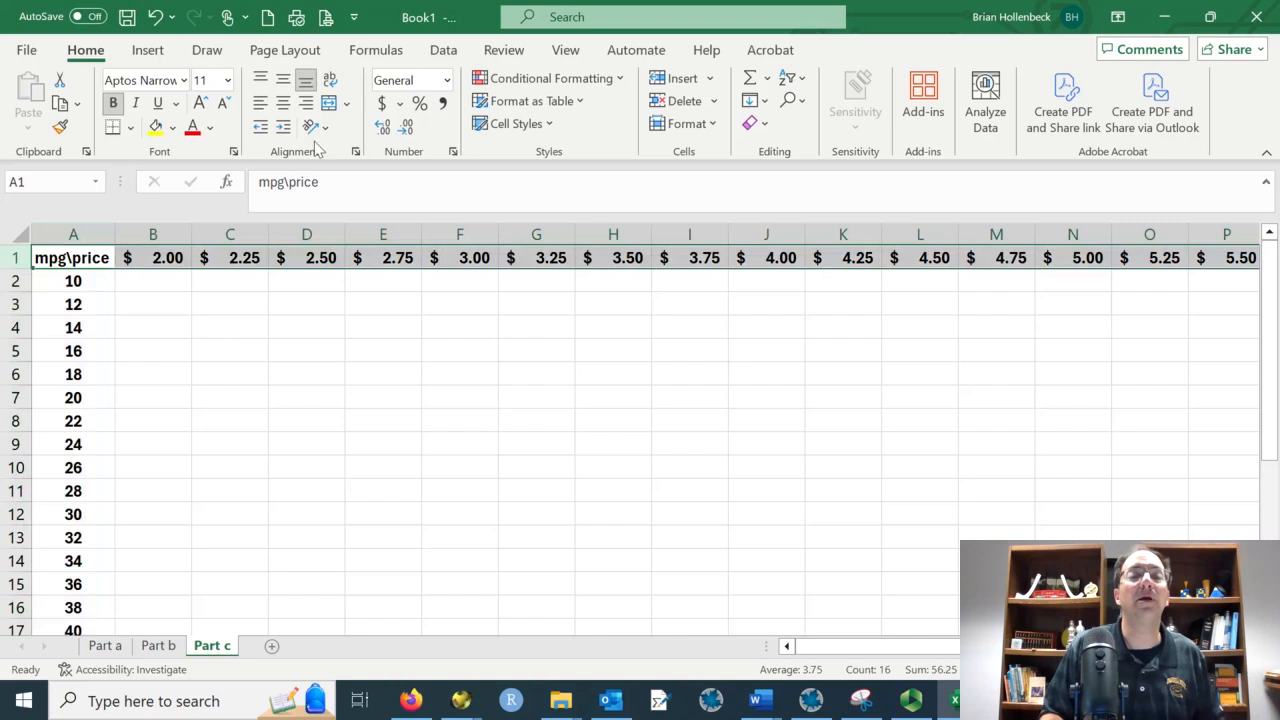
left_click(284, 104)
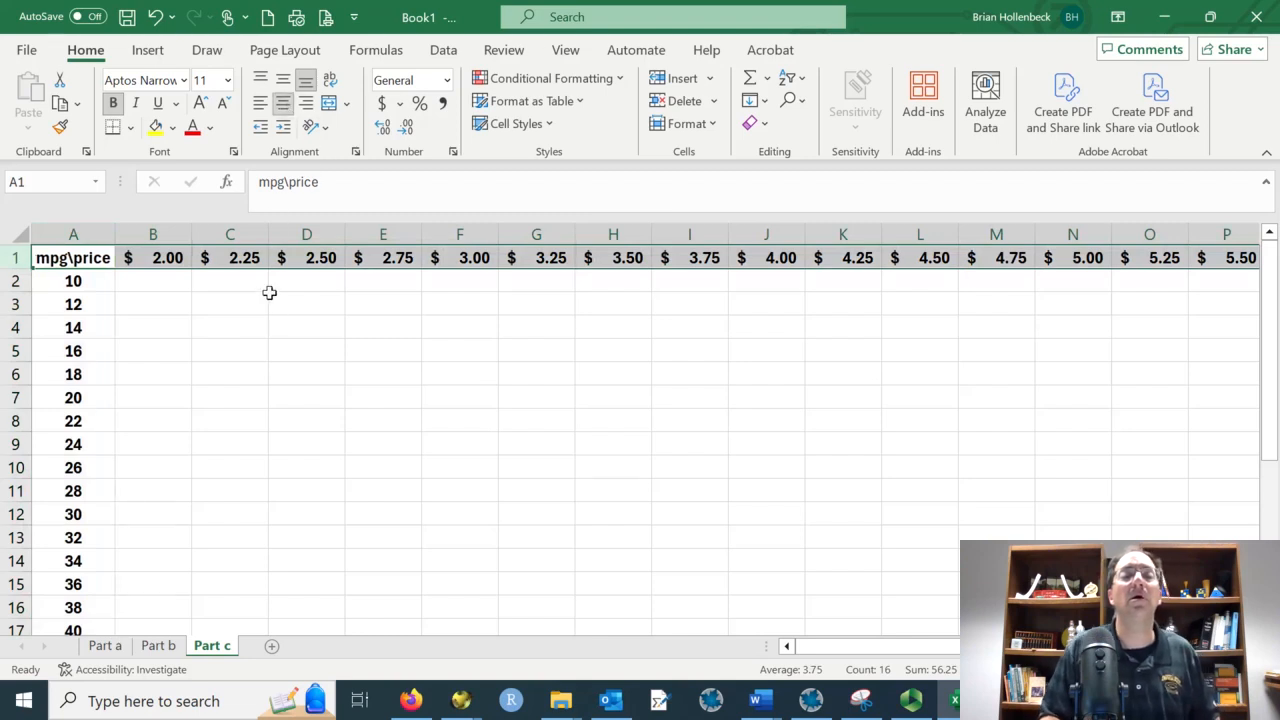
left_click(274, 367)
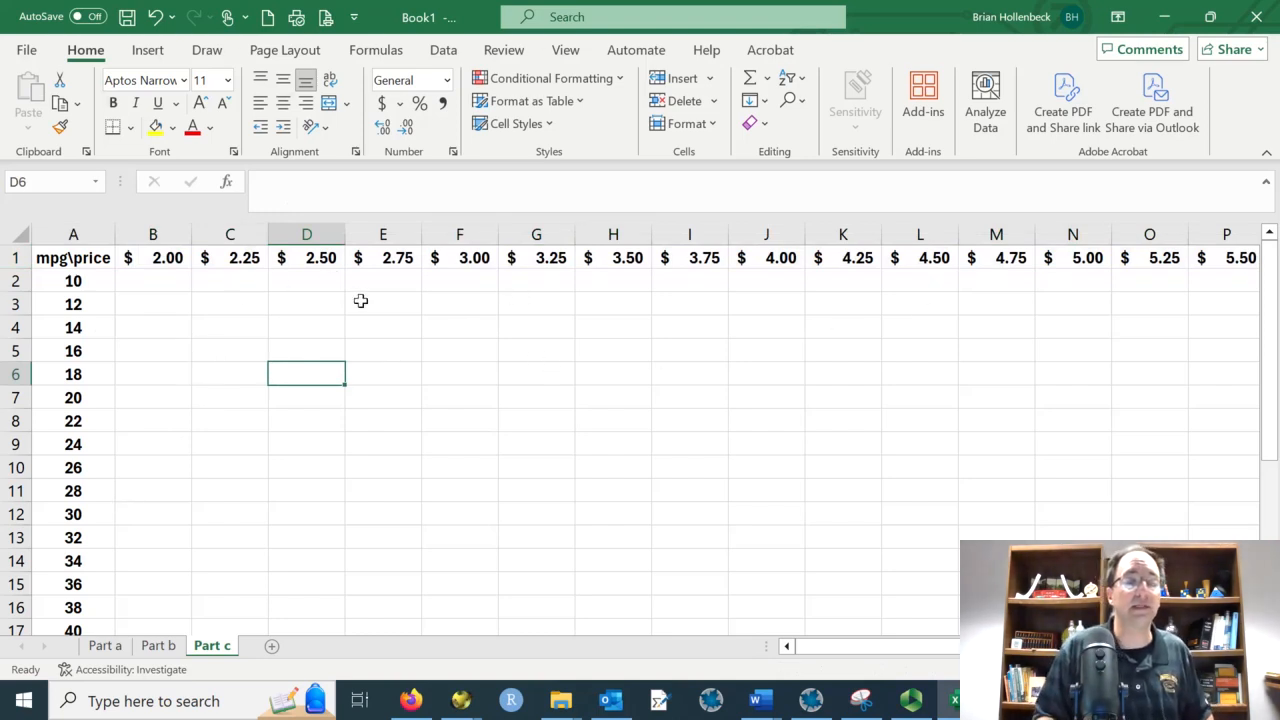
Step: Enter the cost-per-mile formula =1/A2*B1 in cell B2
left_click(137, 280)
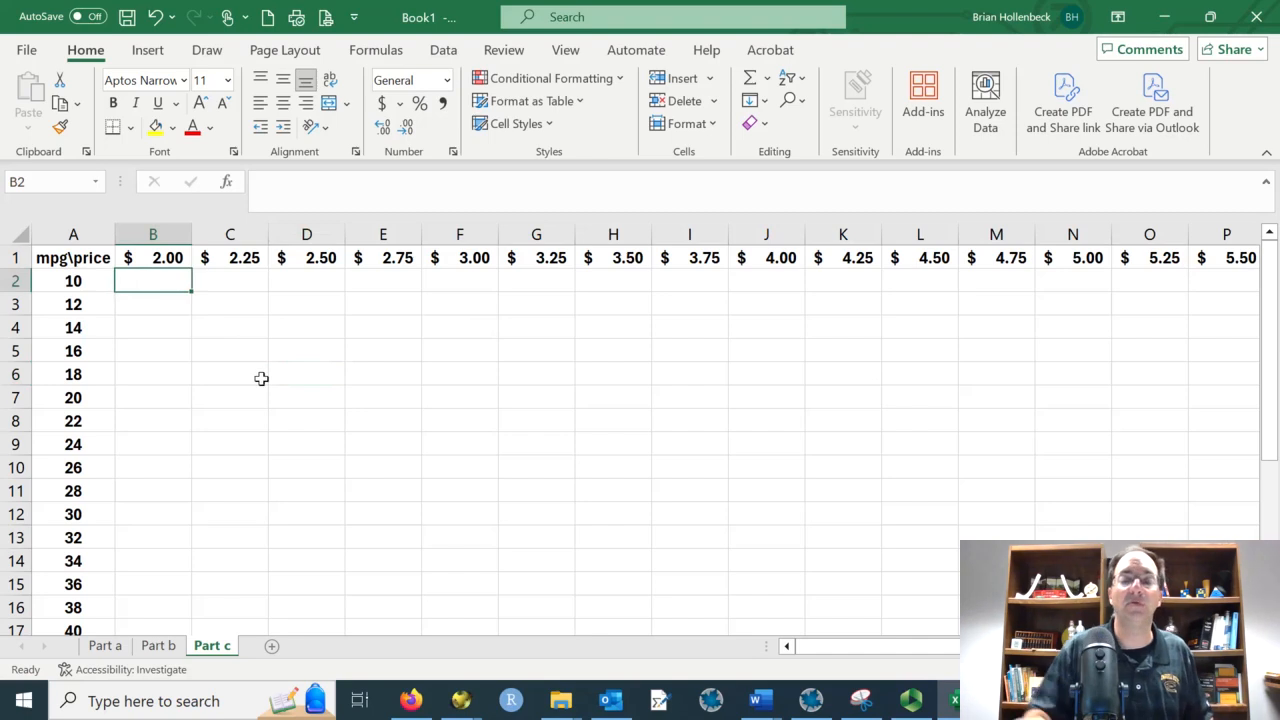
type("=")
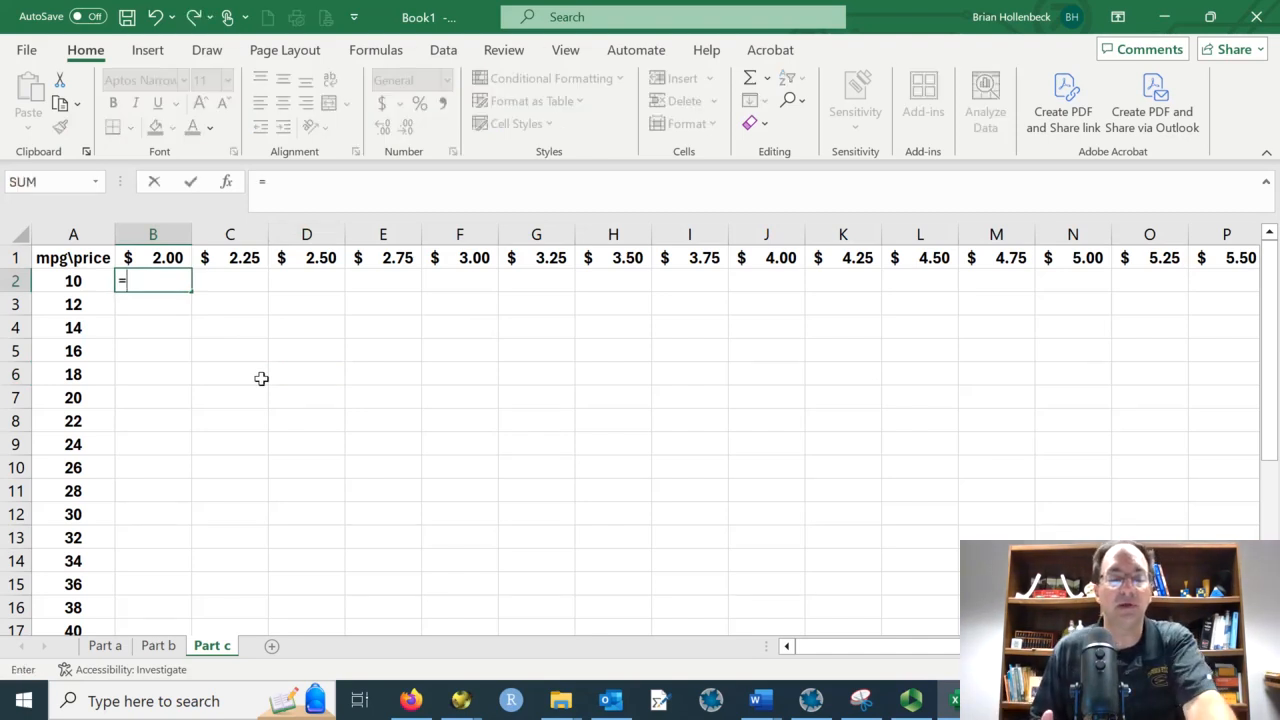
type("1/")
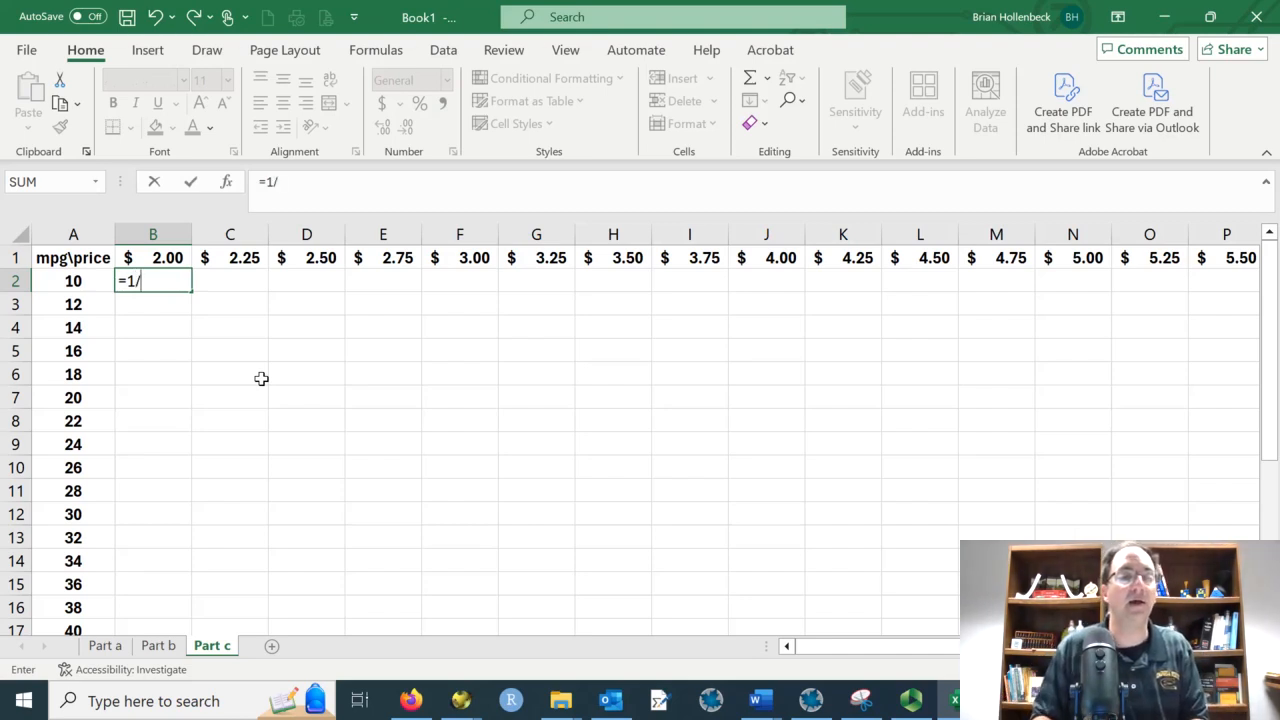
left_click(72, 281)
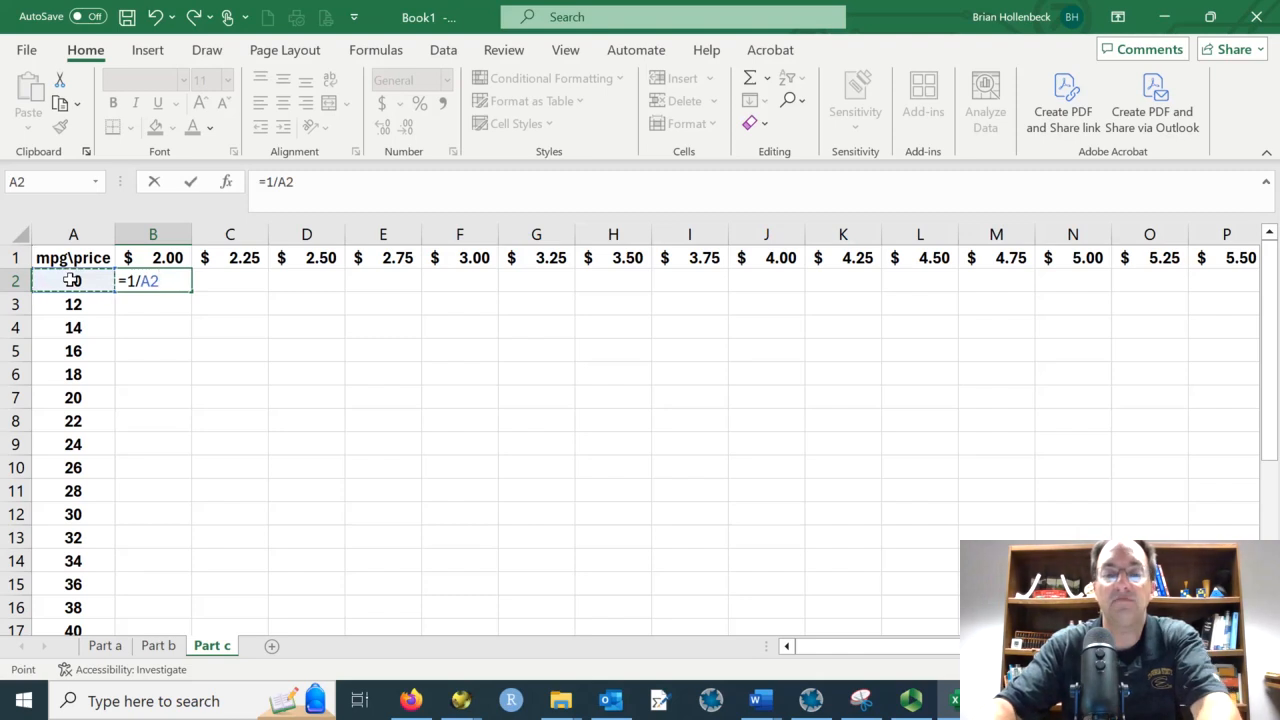
type("*")
left_click(167, 258)
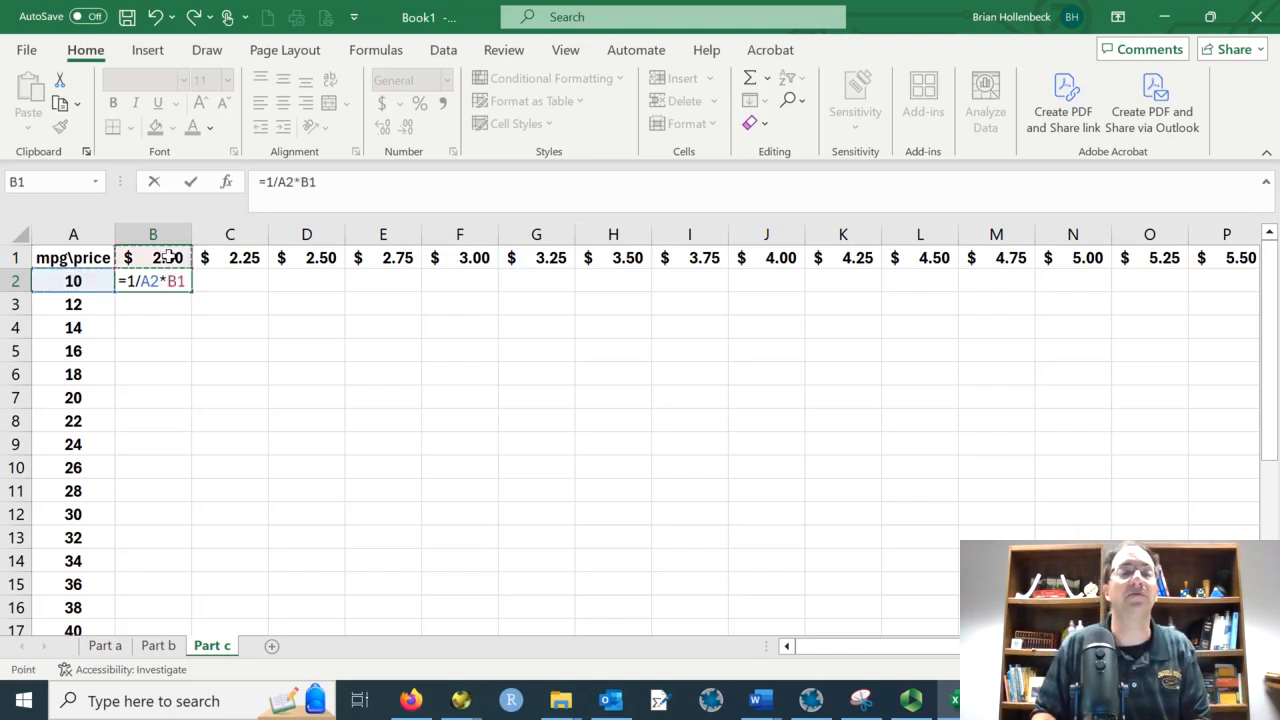
key("Return")
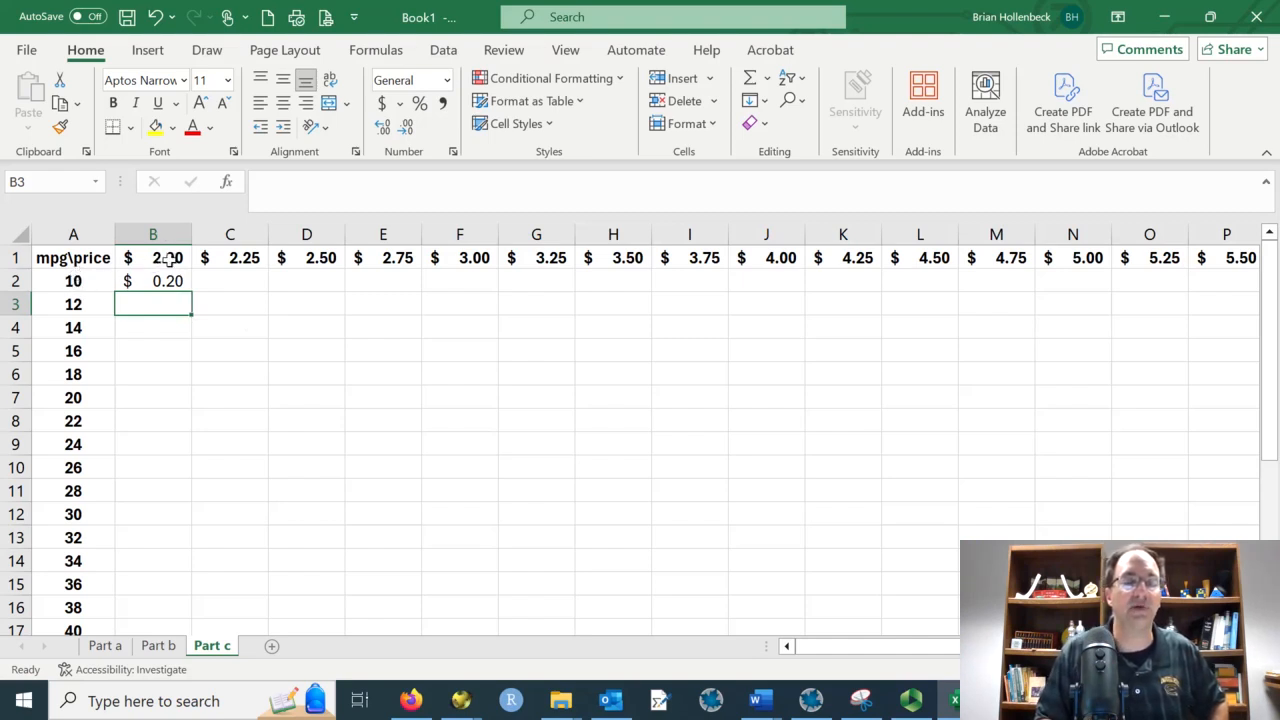
Step: Try filling the B2 formula across row 2 to H2, and compare the cell references in C2 with those in B2
left_click(168, 282)
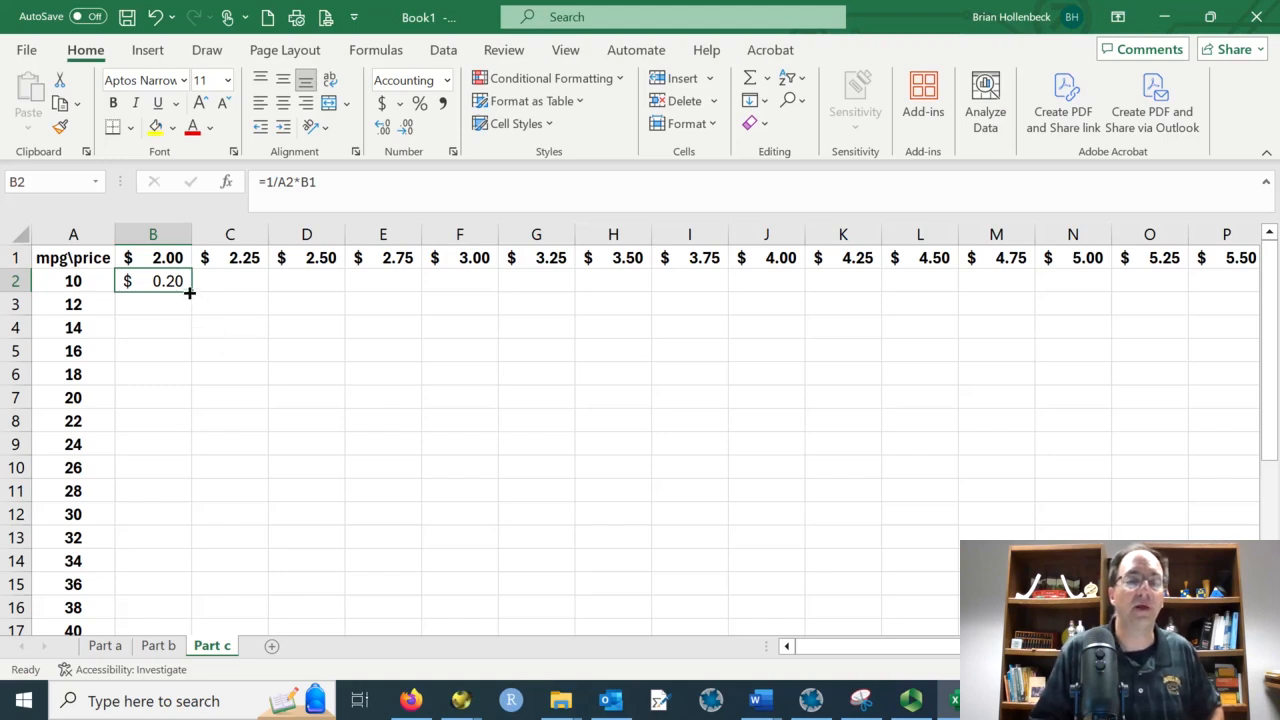
left_click_drag(190, 292, 654, 289)
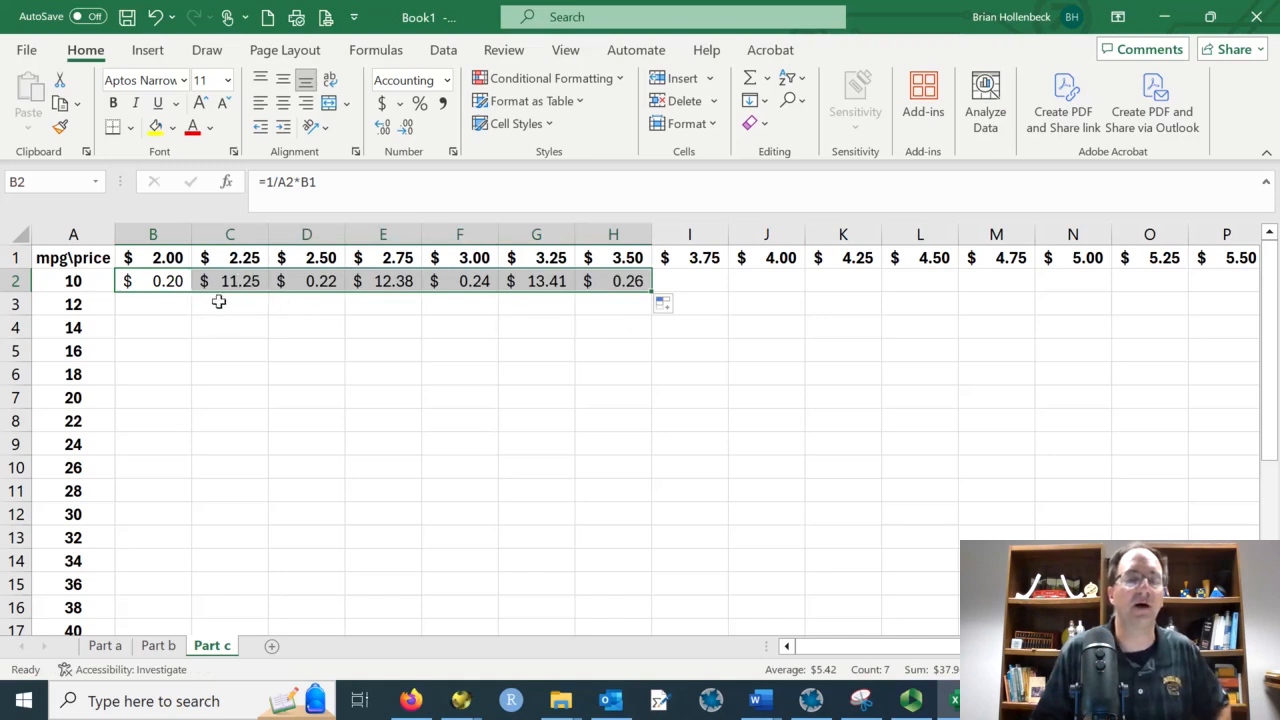
left_click(167, 283)
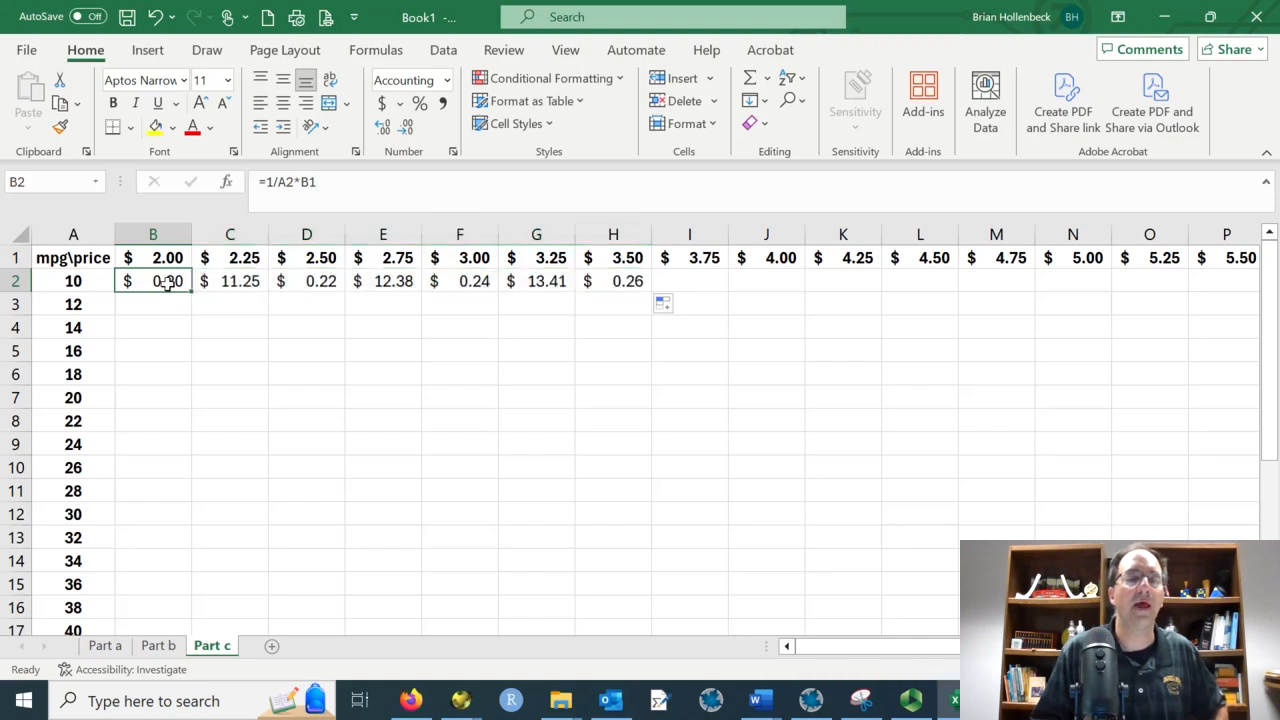
left_click(207, 283)
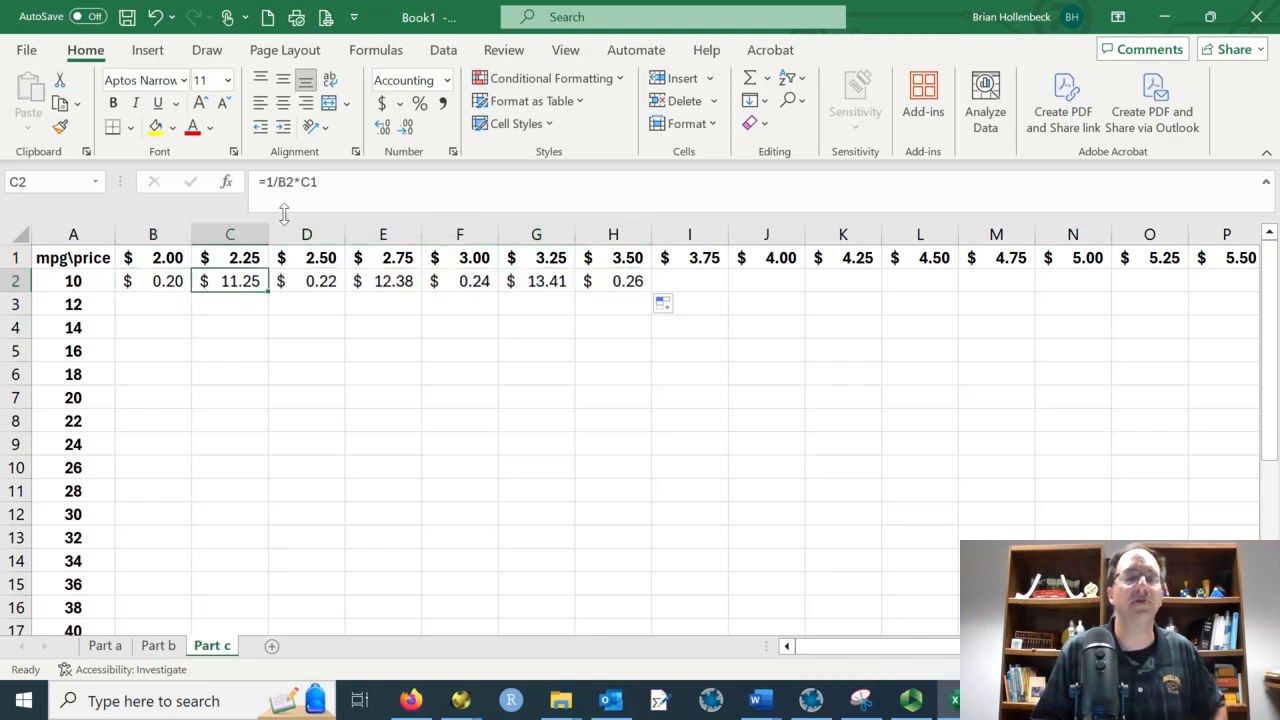
left_click(319, 181)
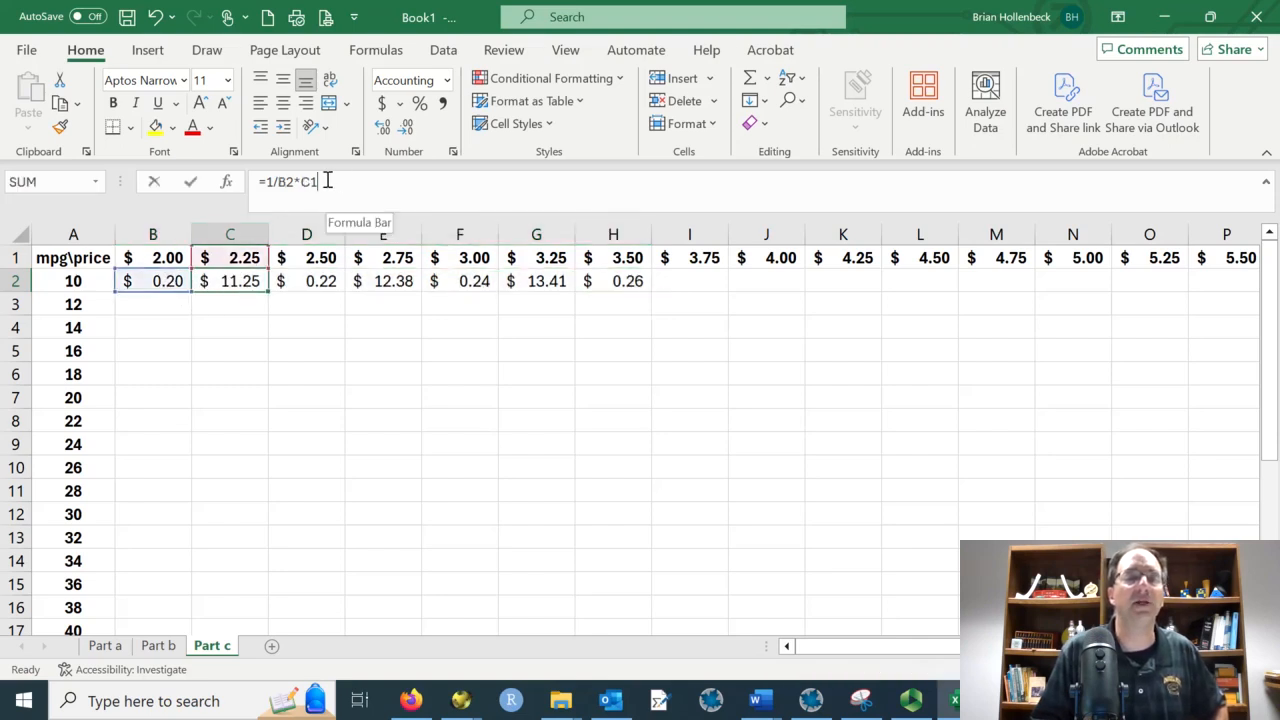
left_click_drag(324, 181, 255, 182)
left_click(234, 281)
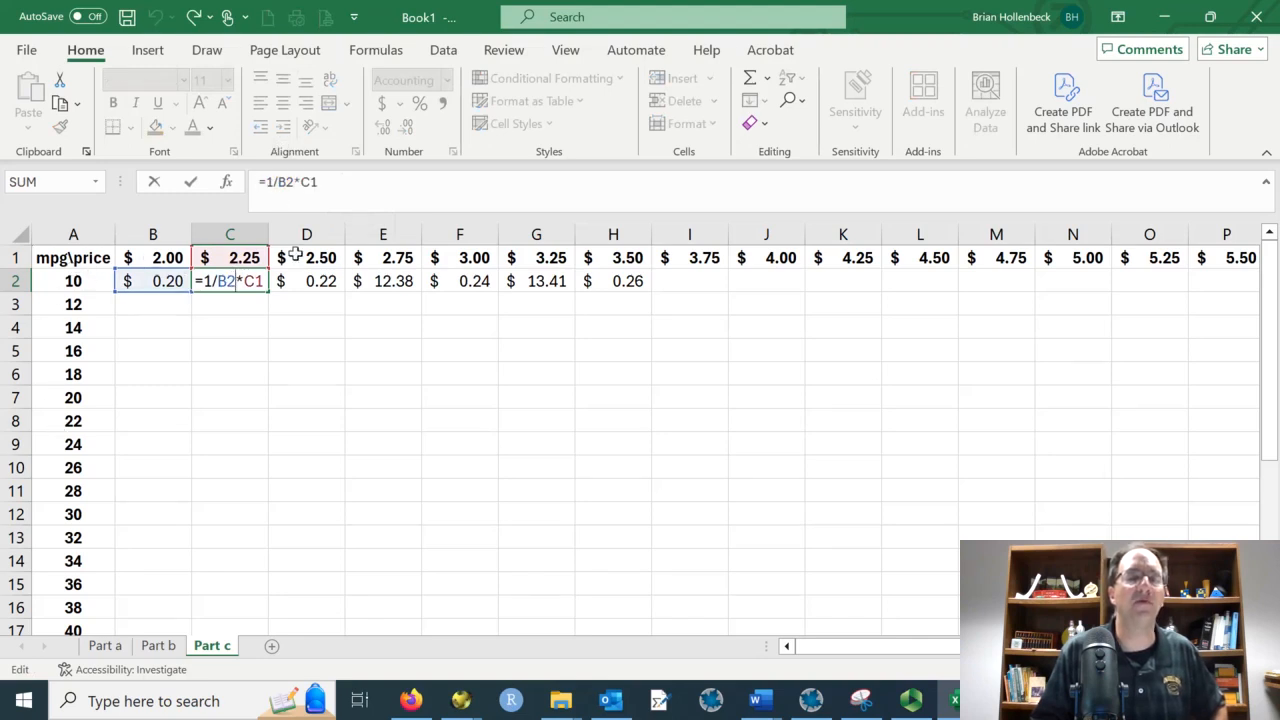
key("Return")
Step: Change the B2 formula to =1/$A2*B$1 so the mpg column and the price row are locked
left_click(173, 281)
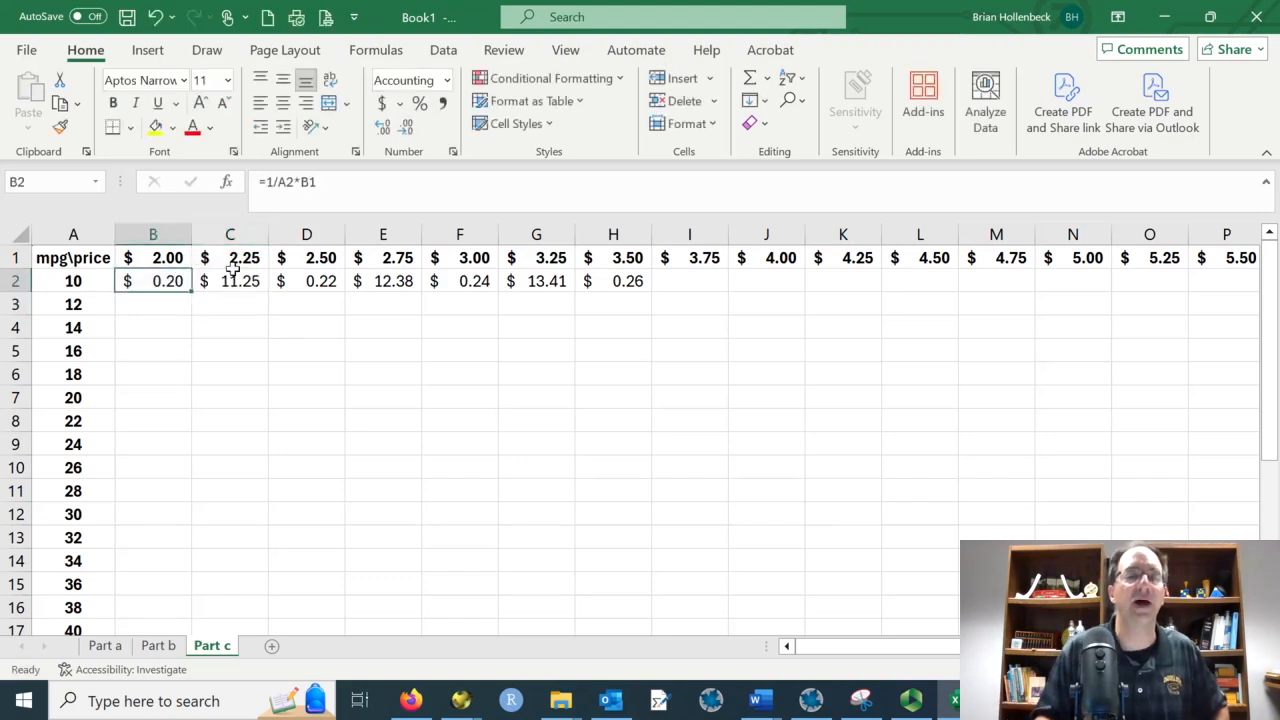
left_click(283, 180)
type("$")
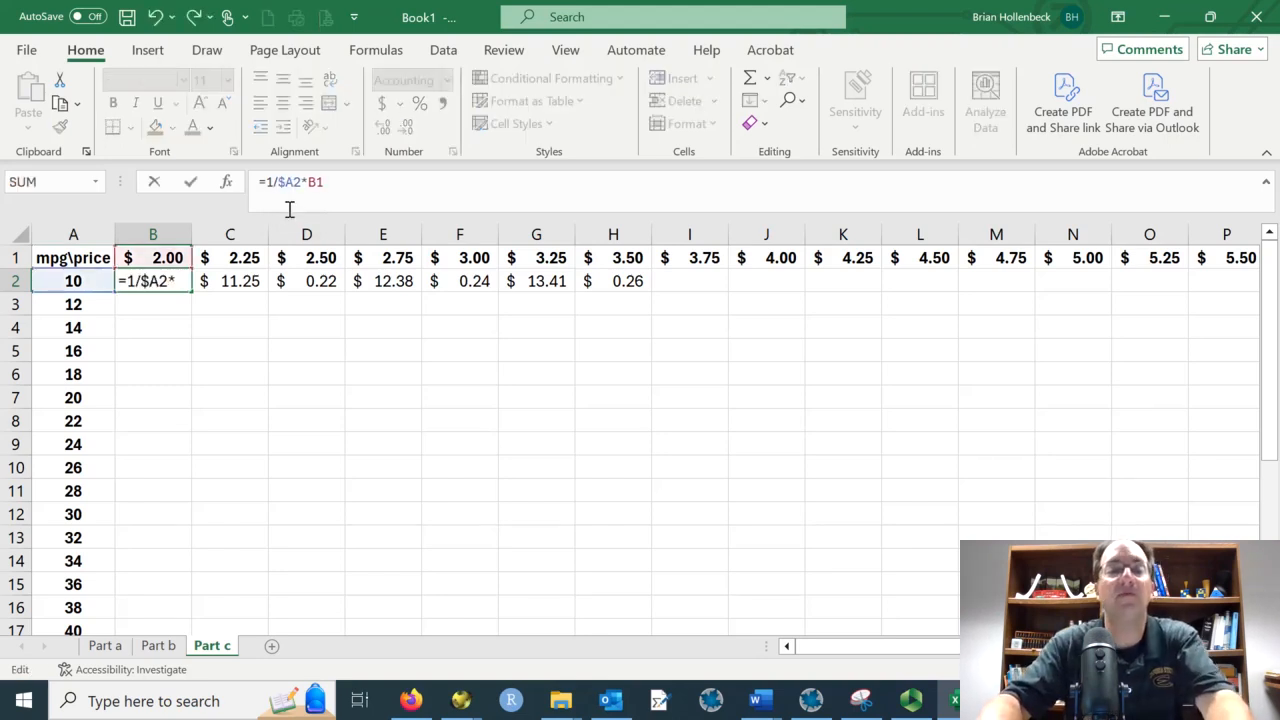
key("Return")
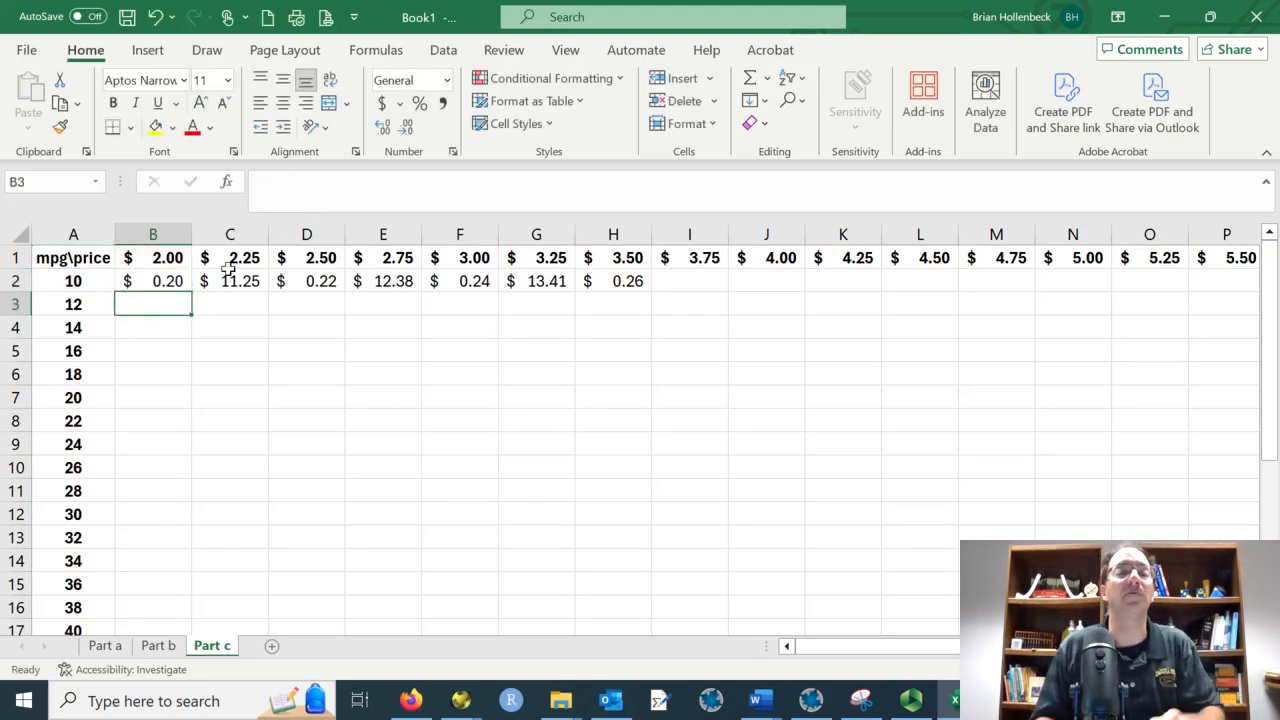
left_click(163, 279)
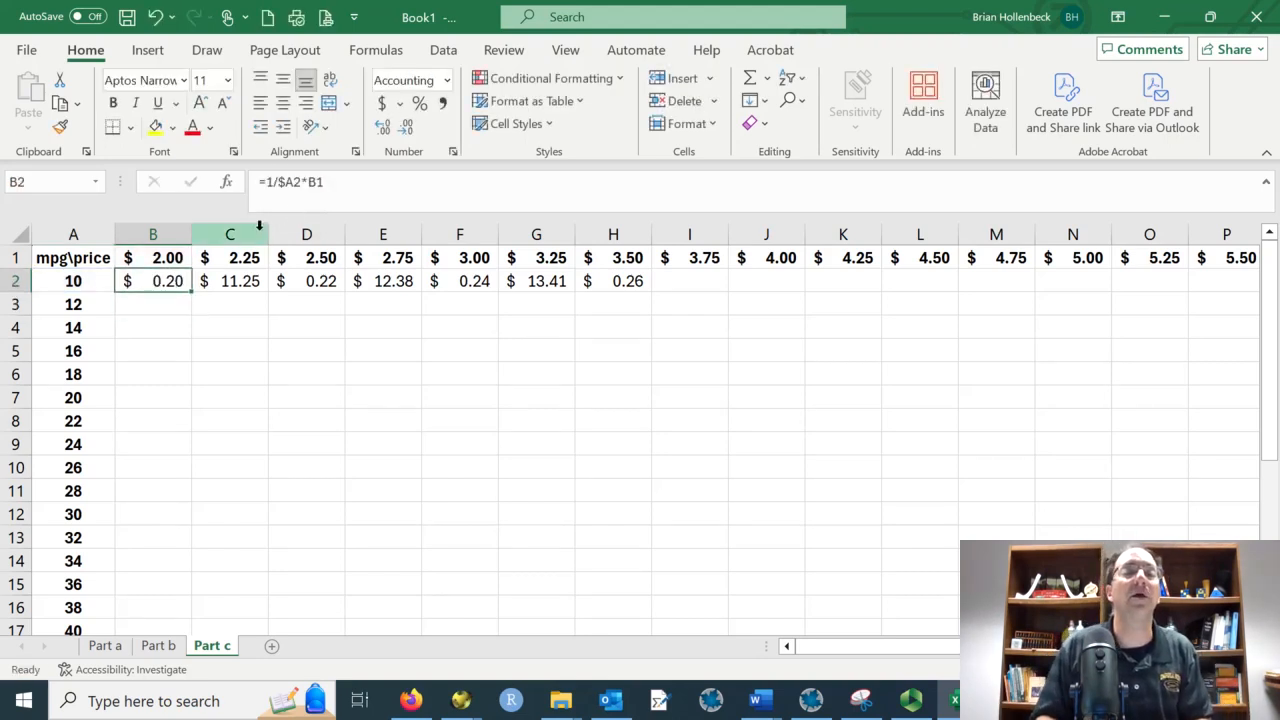
left_click(318, 181)
type("$")
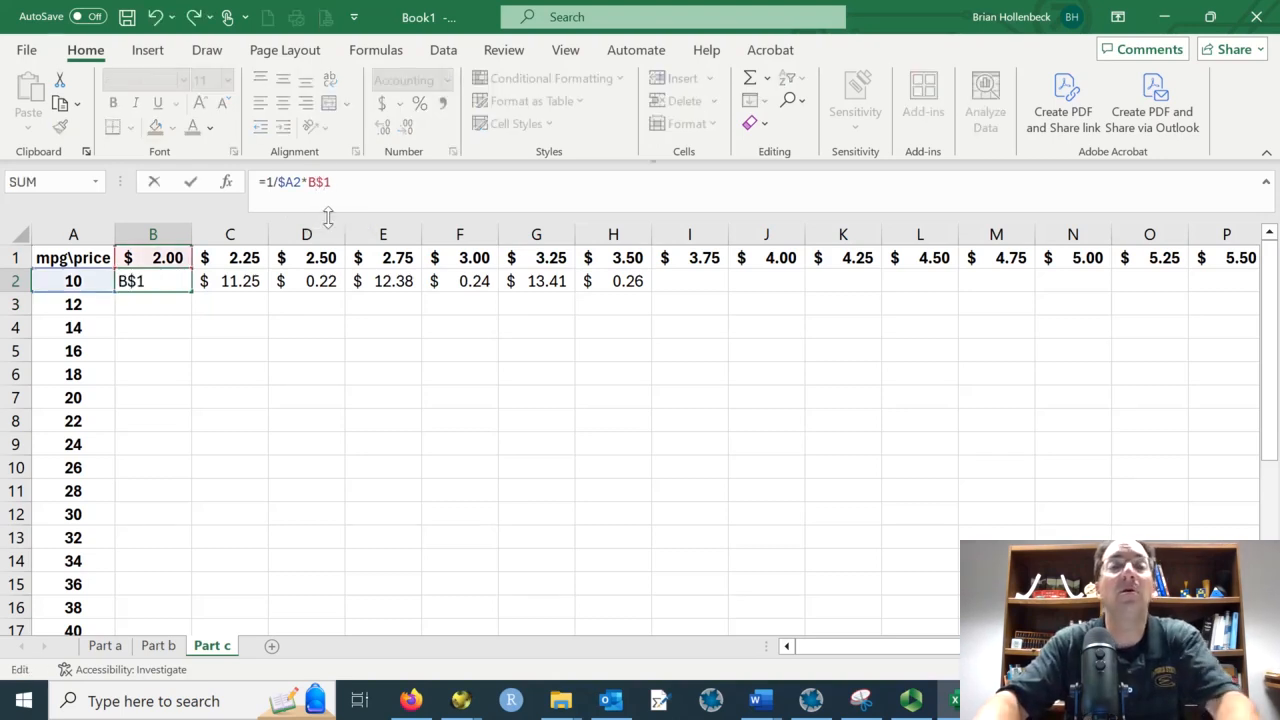
key("Return")
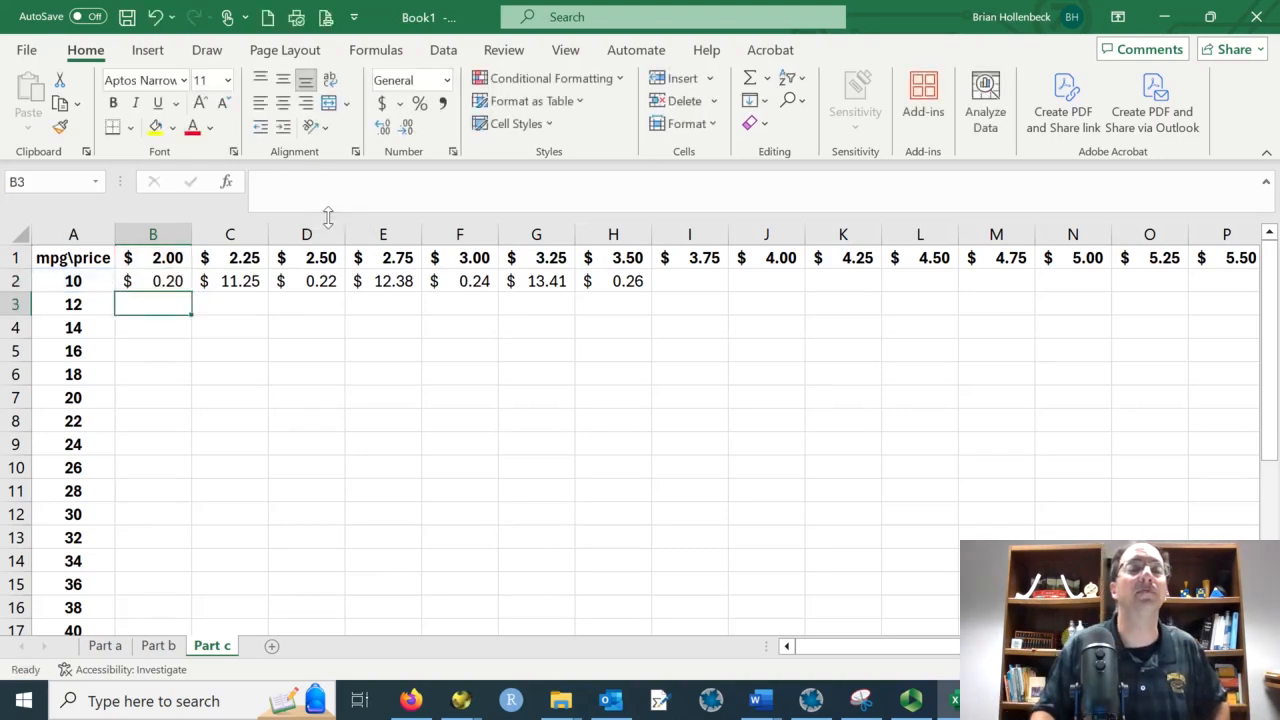
Step: Fill the corrected B2 formula across row 2 to P2 and check the cell references in N2
left_click(145, 279)
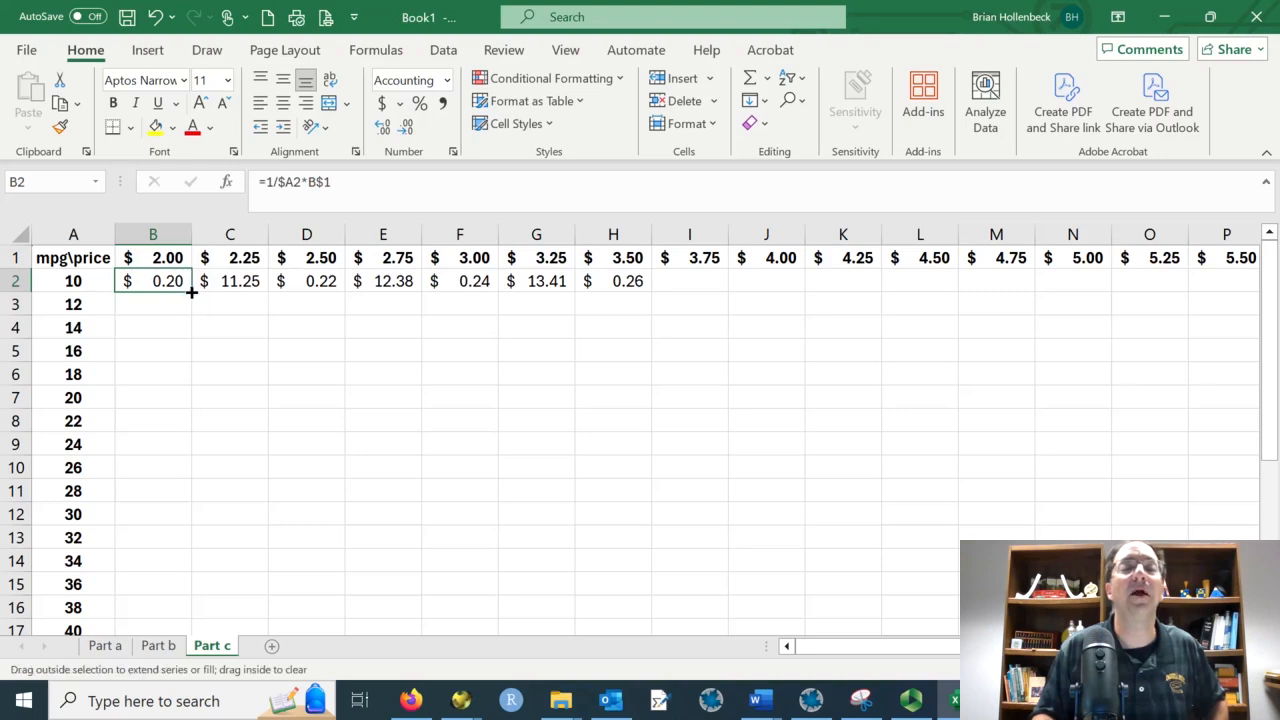
left_click_drag(190, 292, 1233, 291)
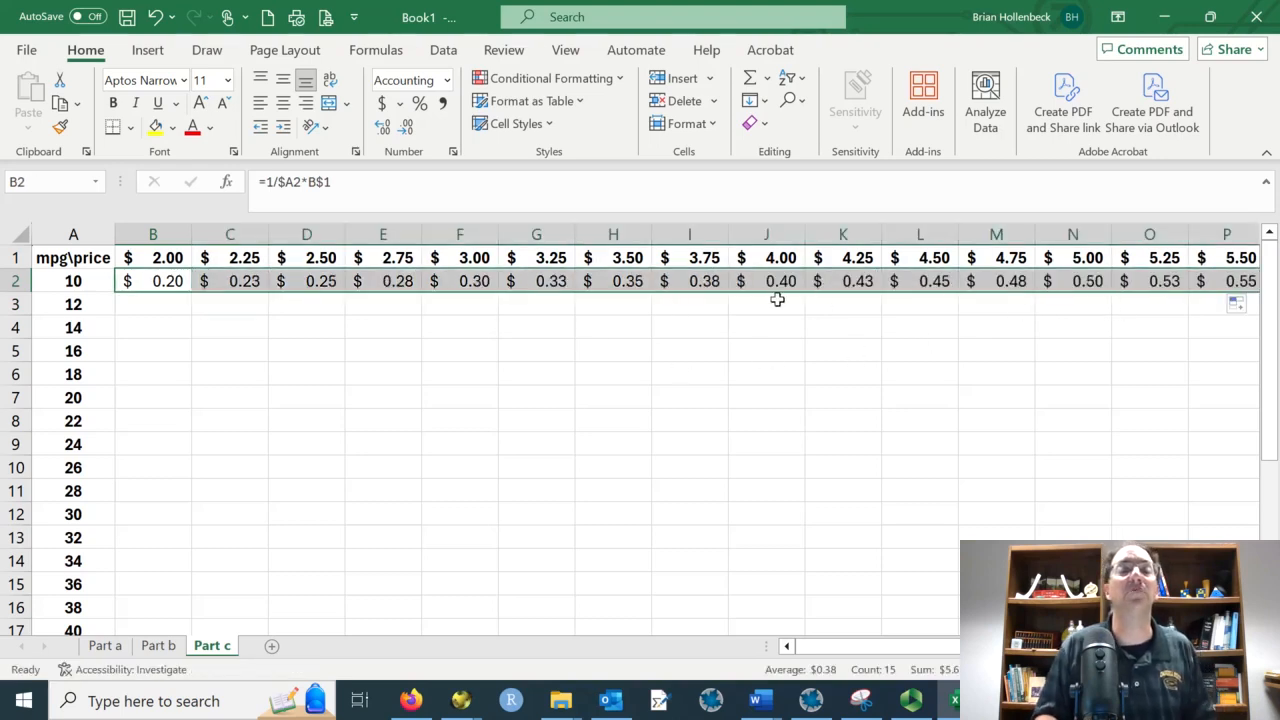
left_click(158, 280)
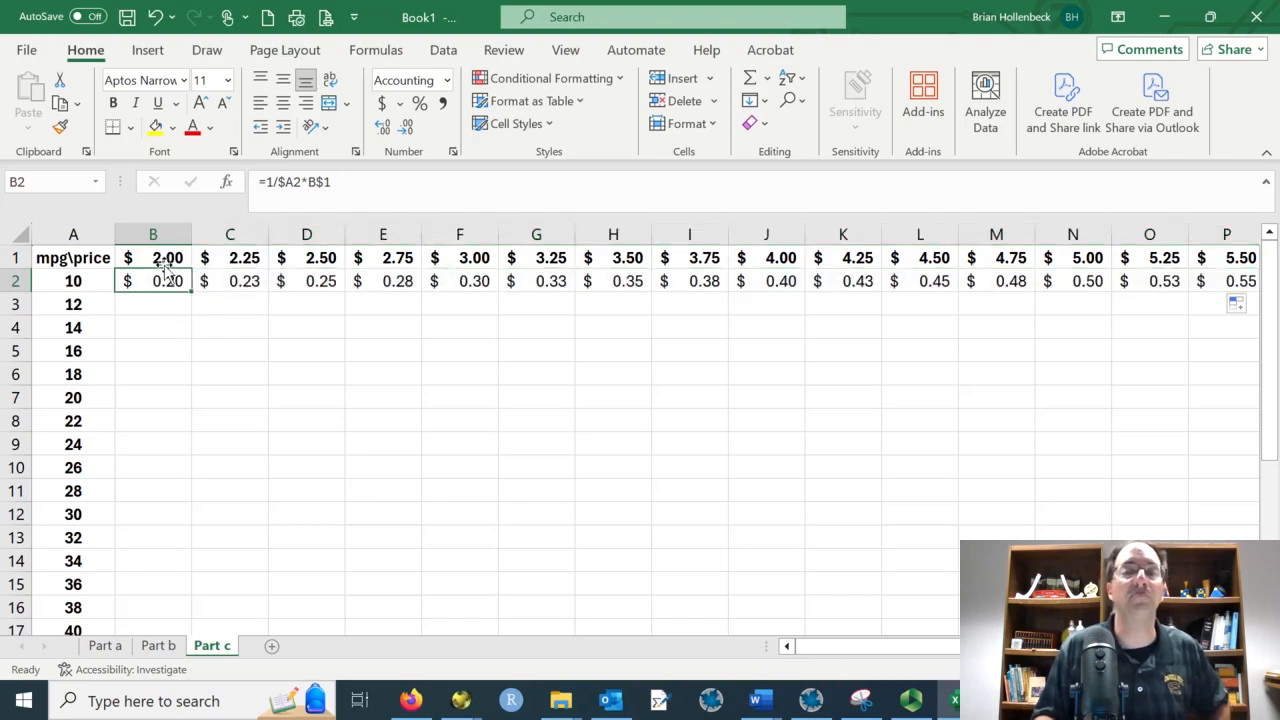
left_click(1080, 288)
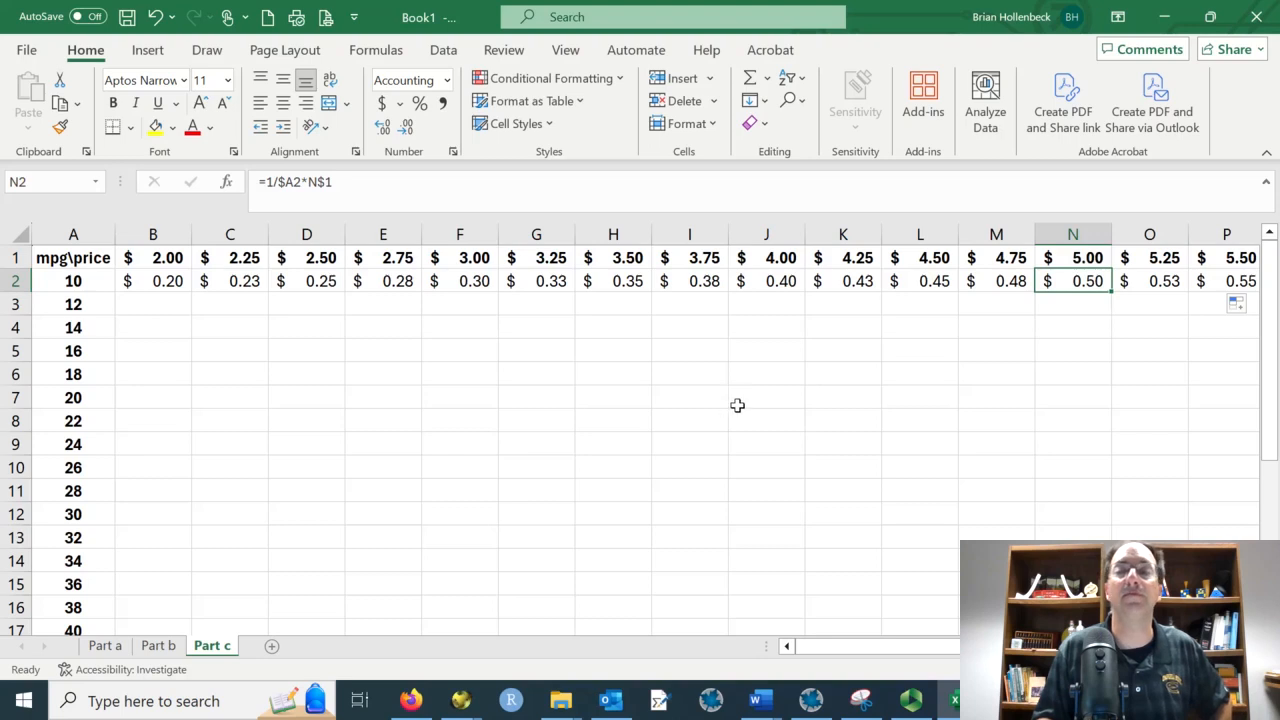
Step: Fill the row 2 cost formulas down through row 27 so B2:P27 covers every mpg and price combination
left_click_drag(137, 284, 1175, 545)
scroll(1189, 463, "right", 1)
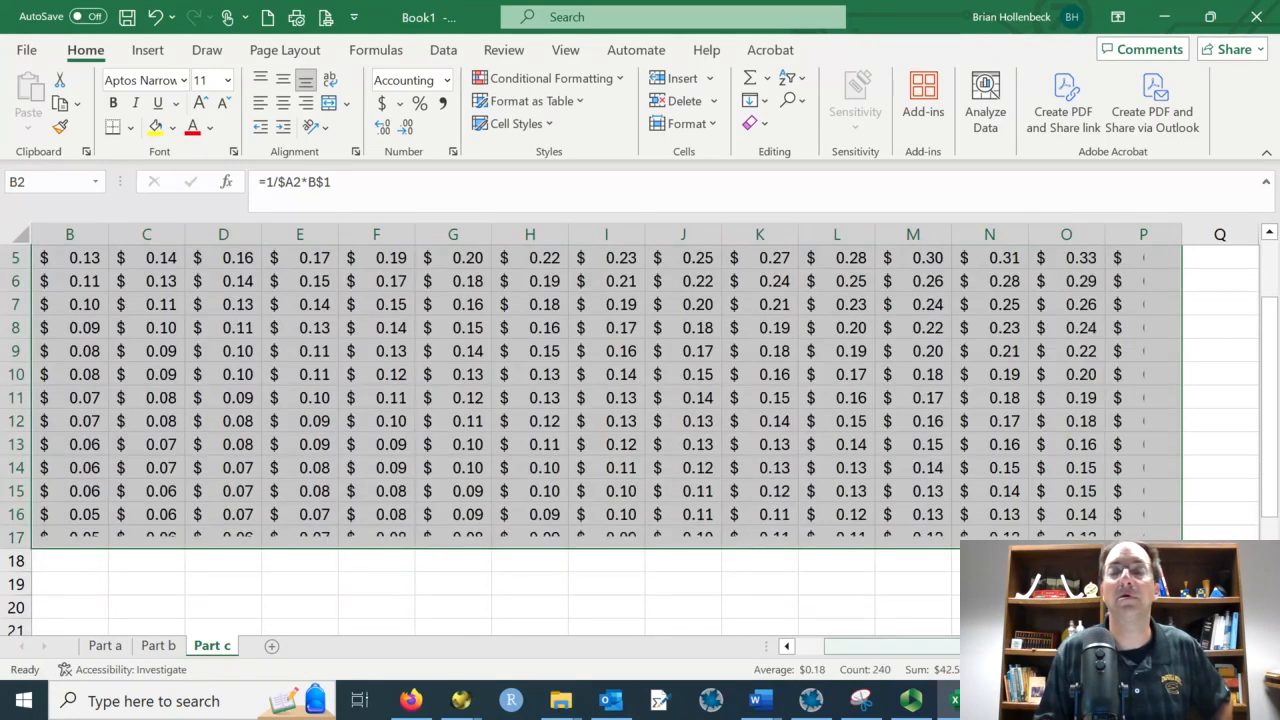
scroll(600, 400, "left", 1)
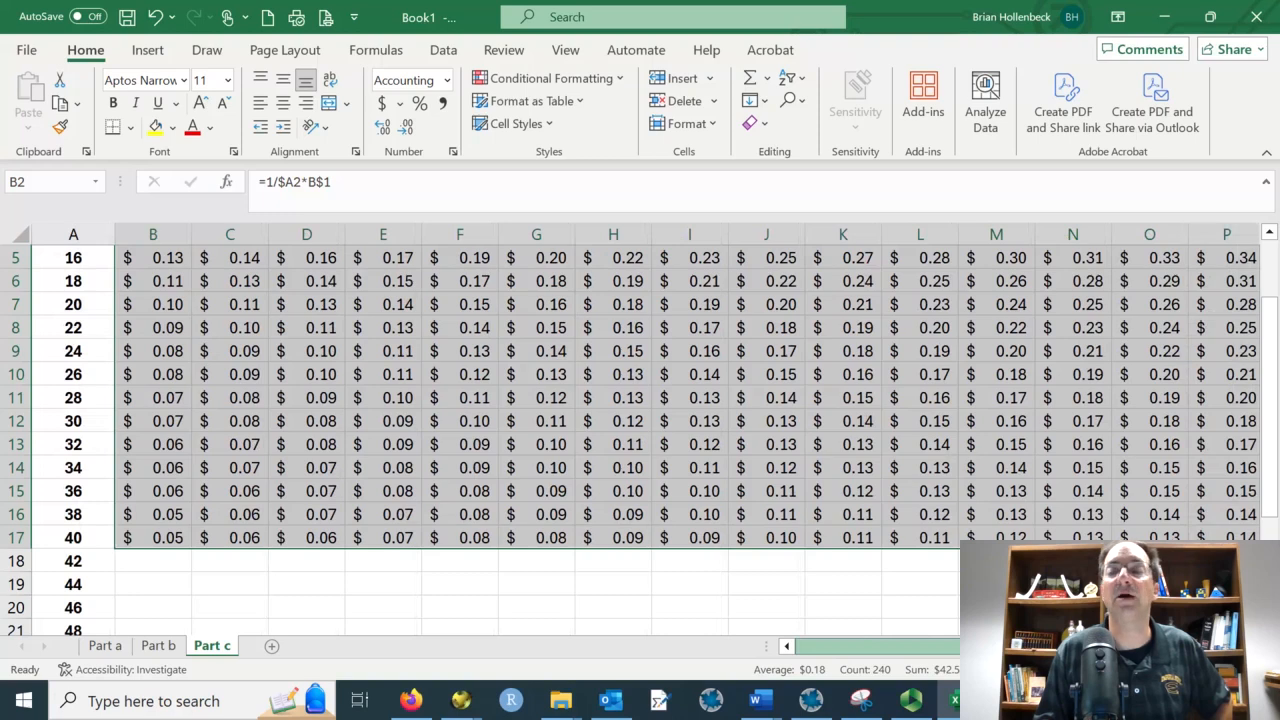
scroll(646, 440, "right", 1)
left_click_drag(1001, 646, 1000, 646)
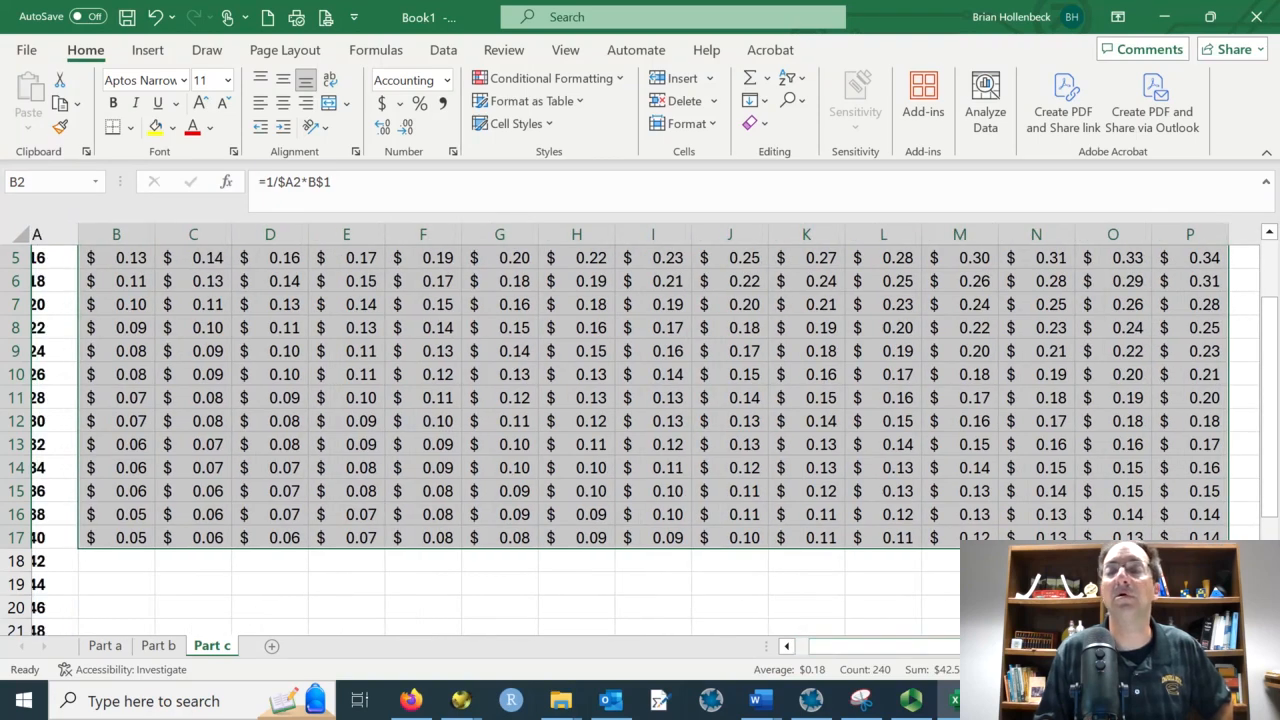
left_click_drag(1228, 548, 1200, 630)
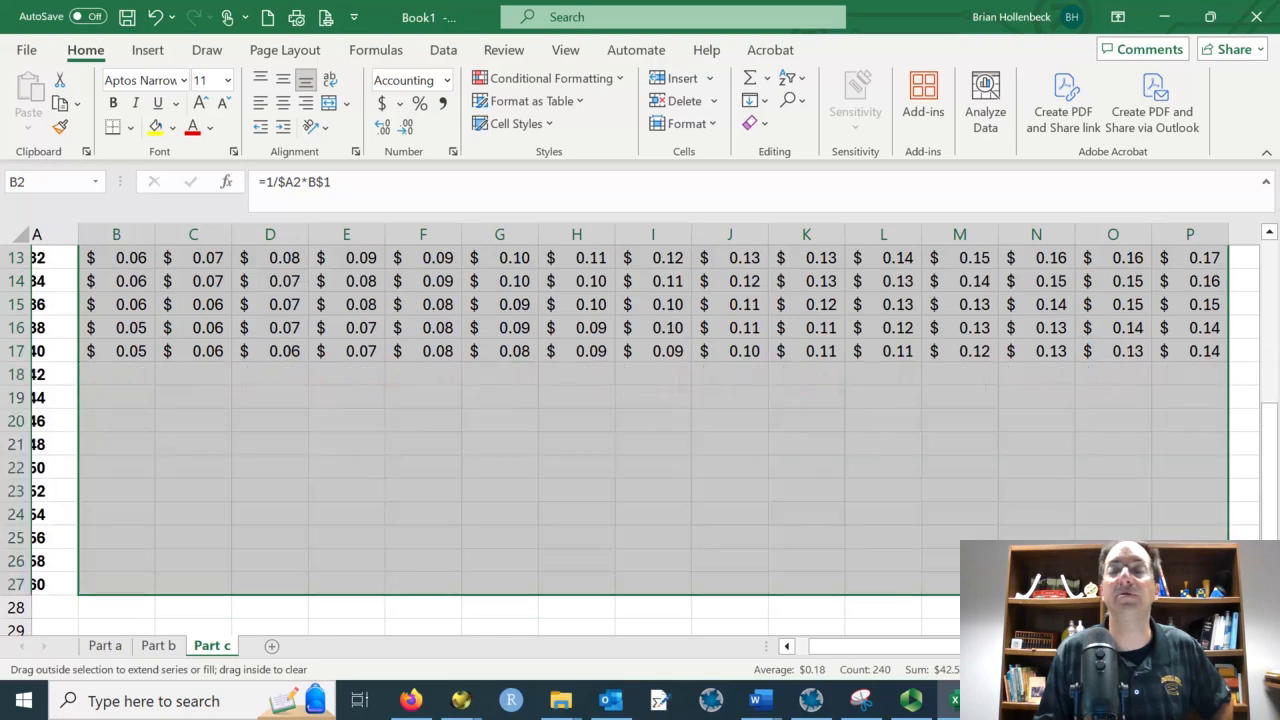
scroll(855, 488, "down", 1)
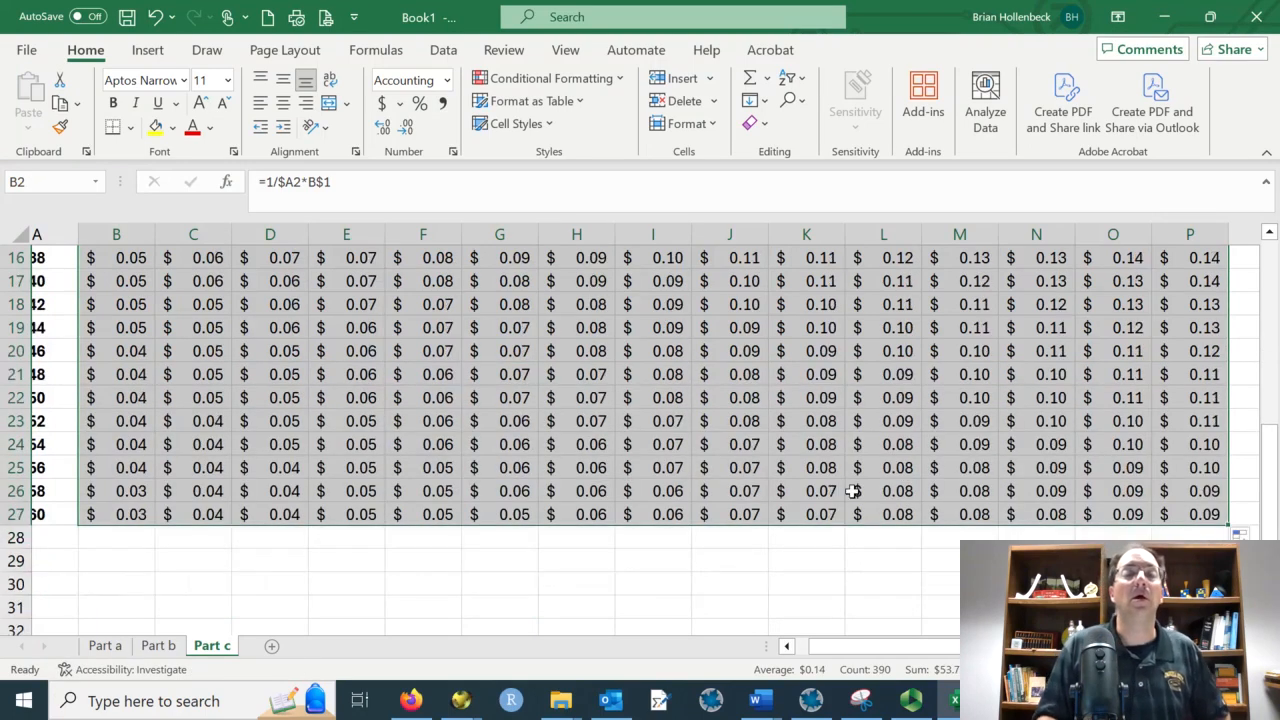
scroll(852, 491, "up", 5)
left_click(710, 462)
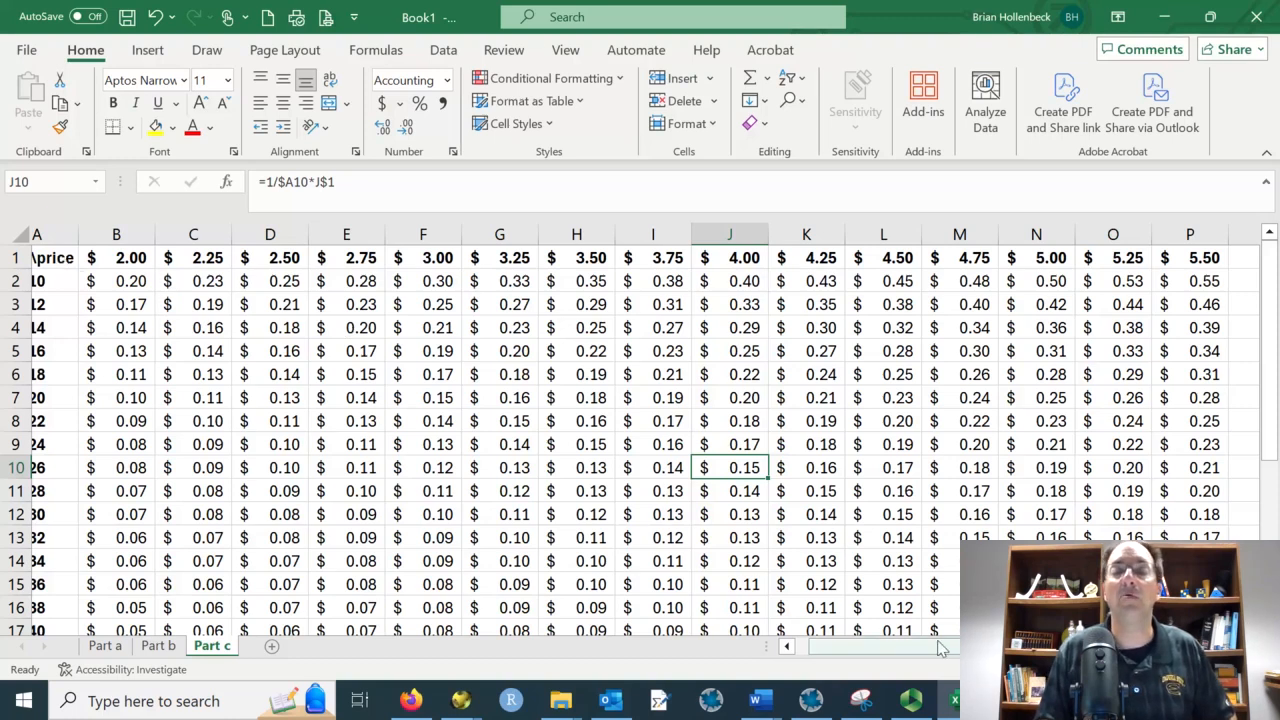
Step: Look up the cost per mile for 40 mpg at the $3.00 price in the table
left_click_drag(940, 648, 872, 650)
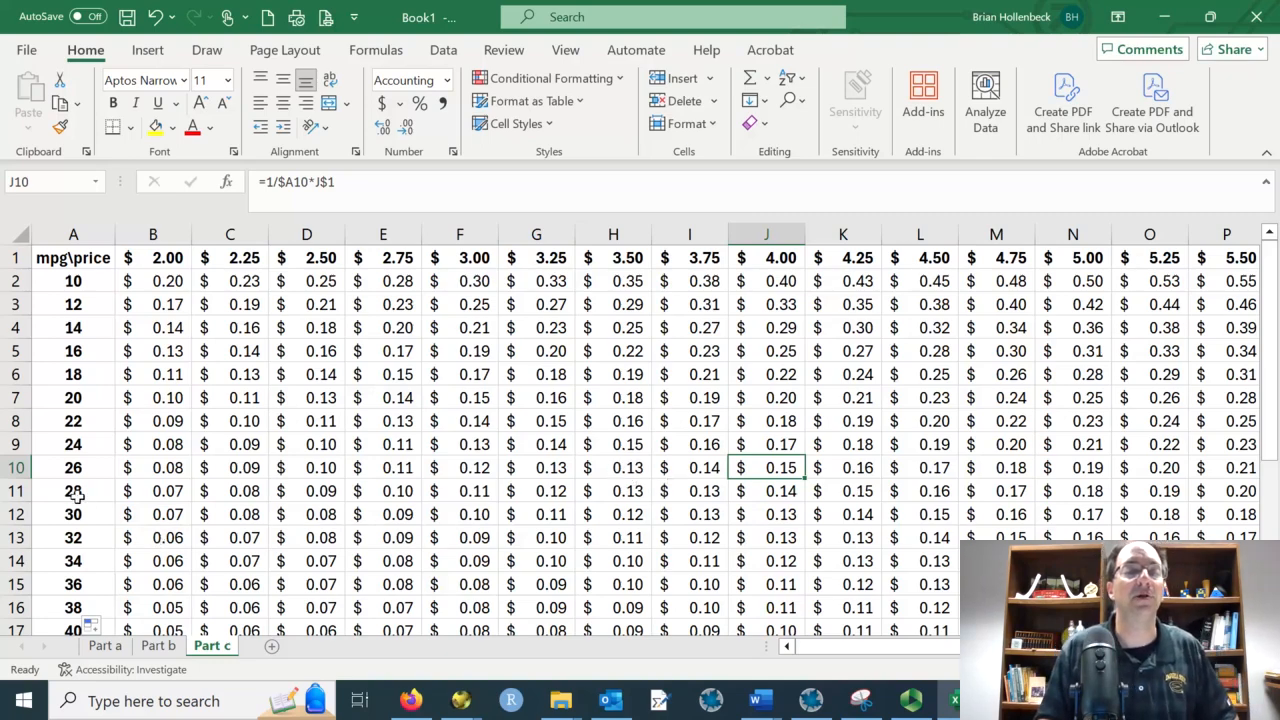
scroll(74, 530, "down", 1)
left_click(100, 565)
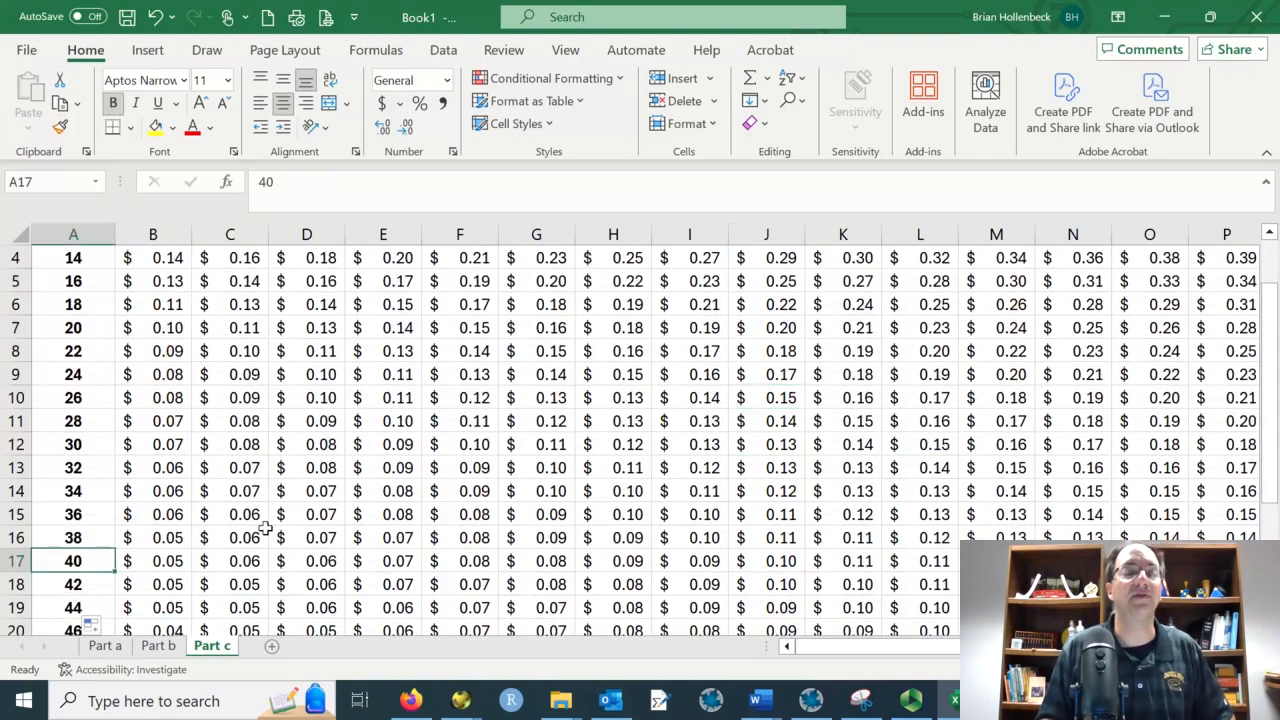
scroll(311, 512, "up", 1)
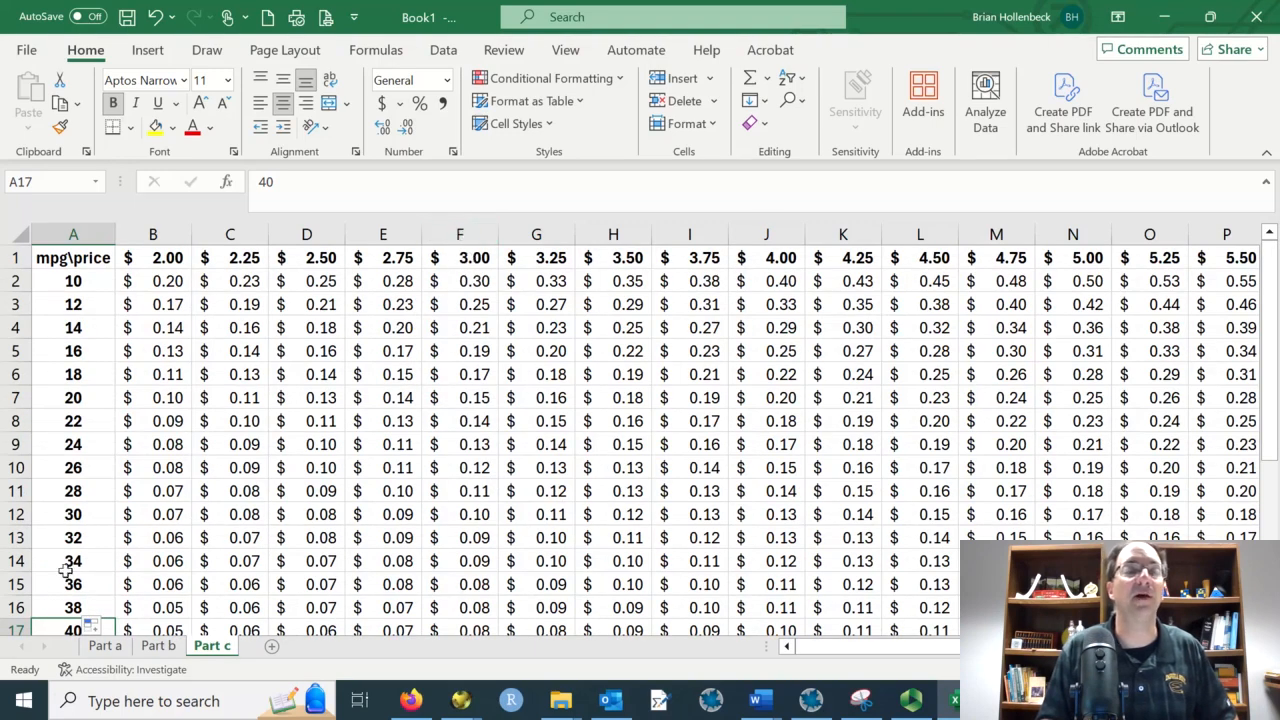
scroll(405, 505, "down", 1)
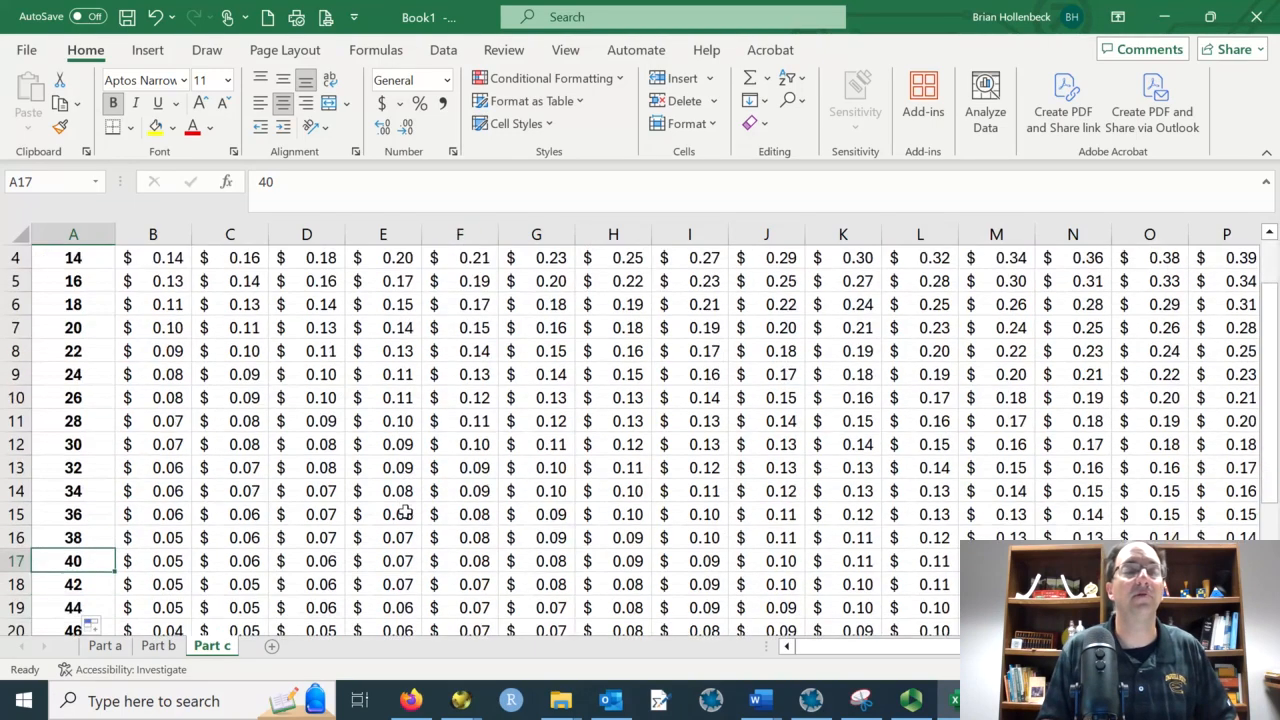
left_click(470, 566)
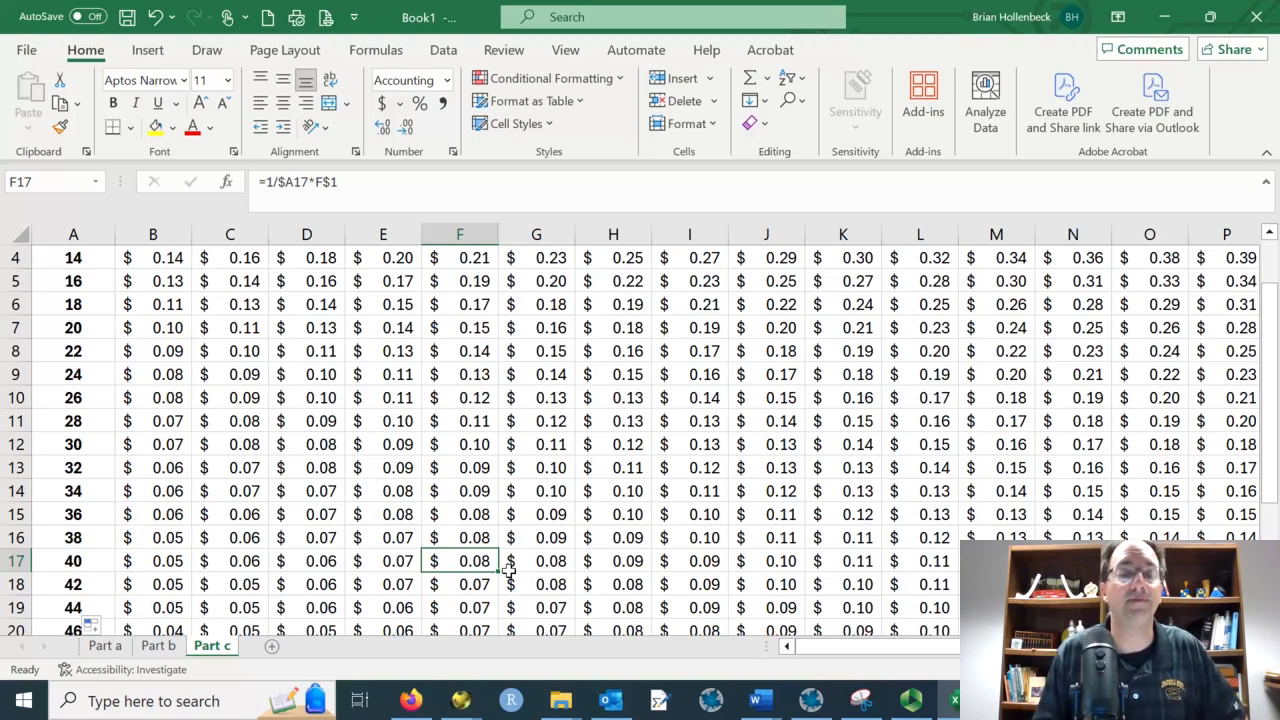
Step: Display the formulas in the whole table to inspect their mixed references, and switch back to showing values
scroll(470, 470, "up", 1)
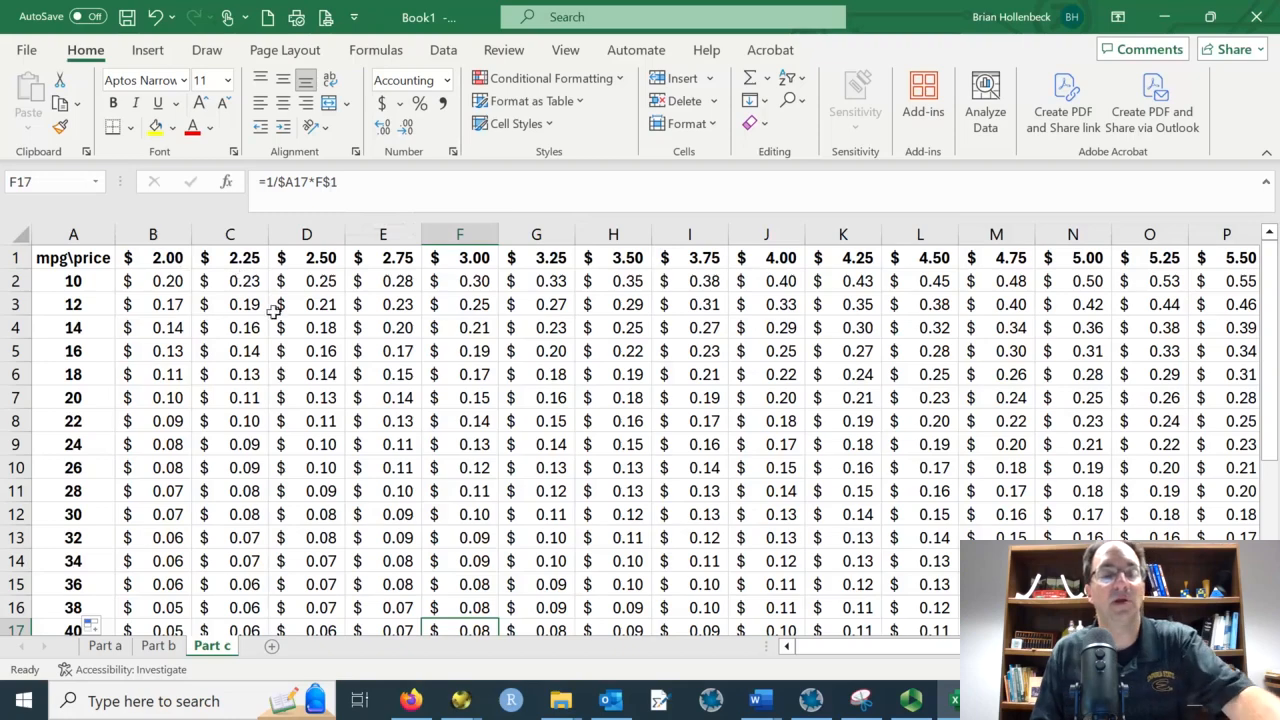
key("ctrl+grave")
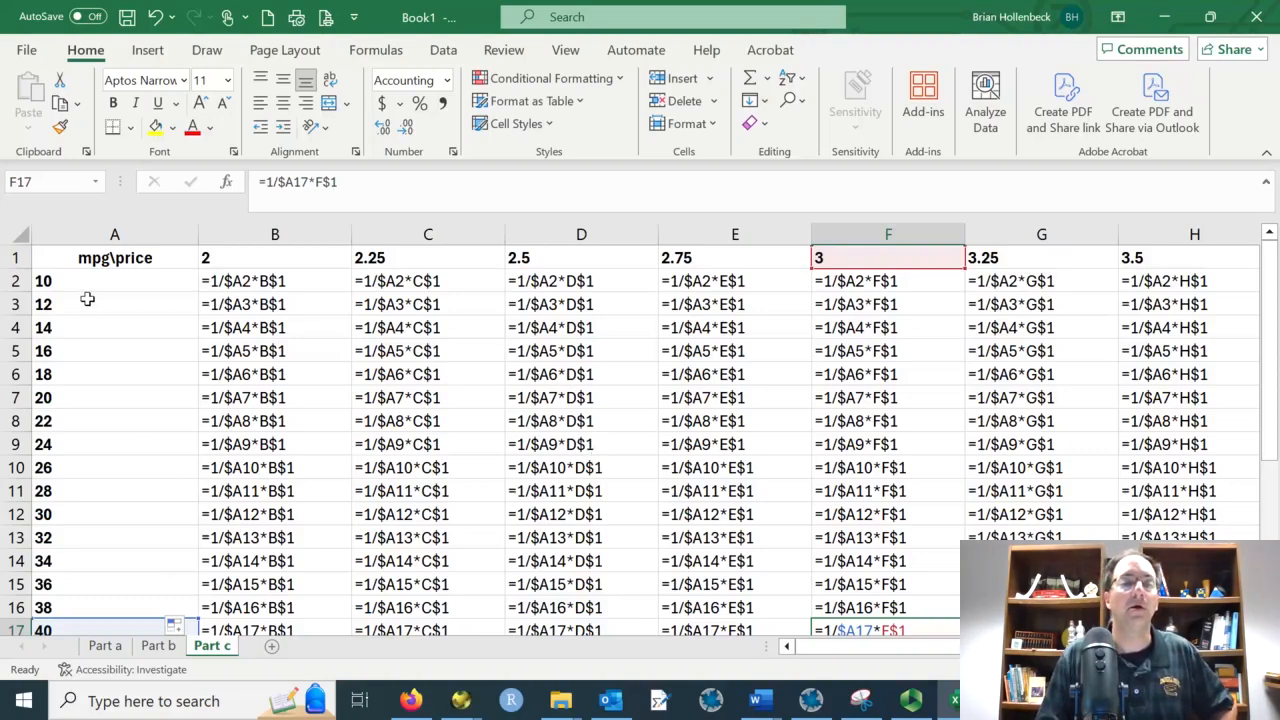
key("ctrl+grave")
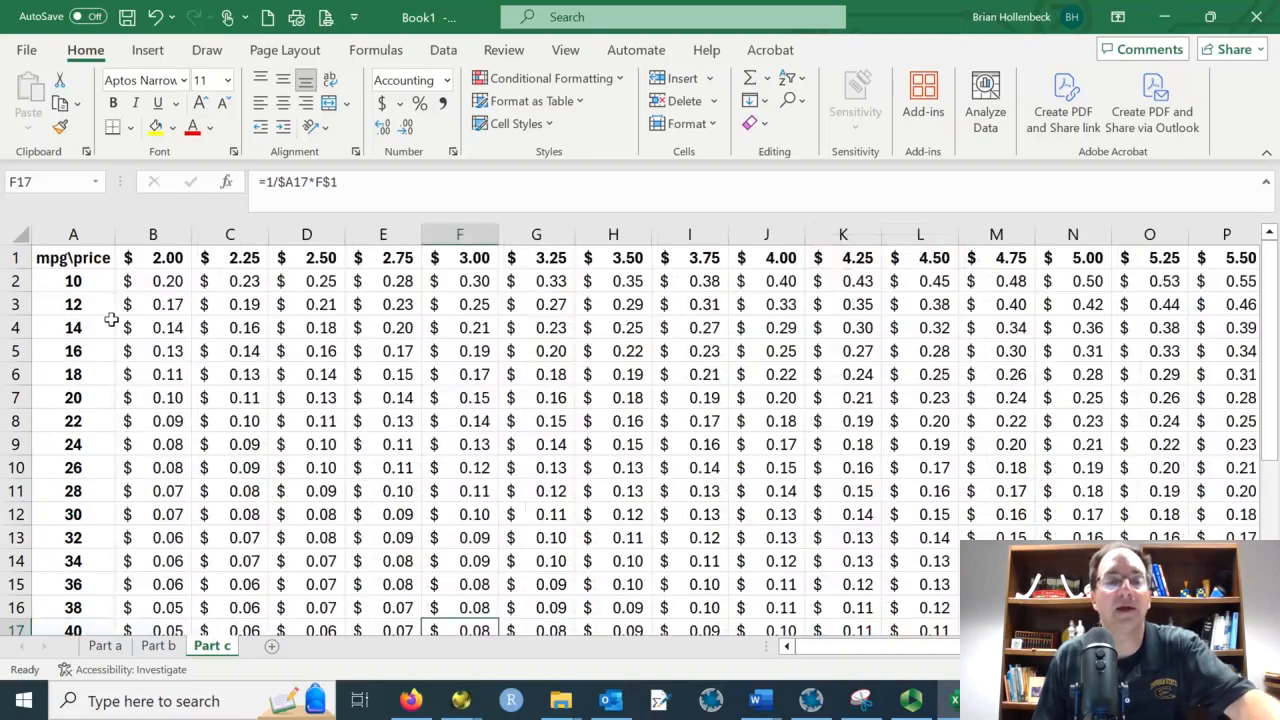